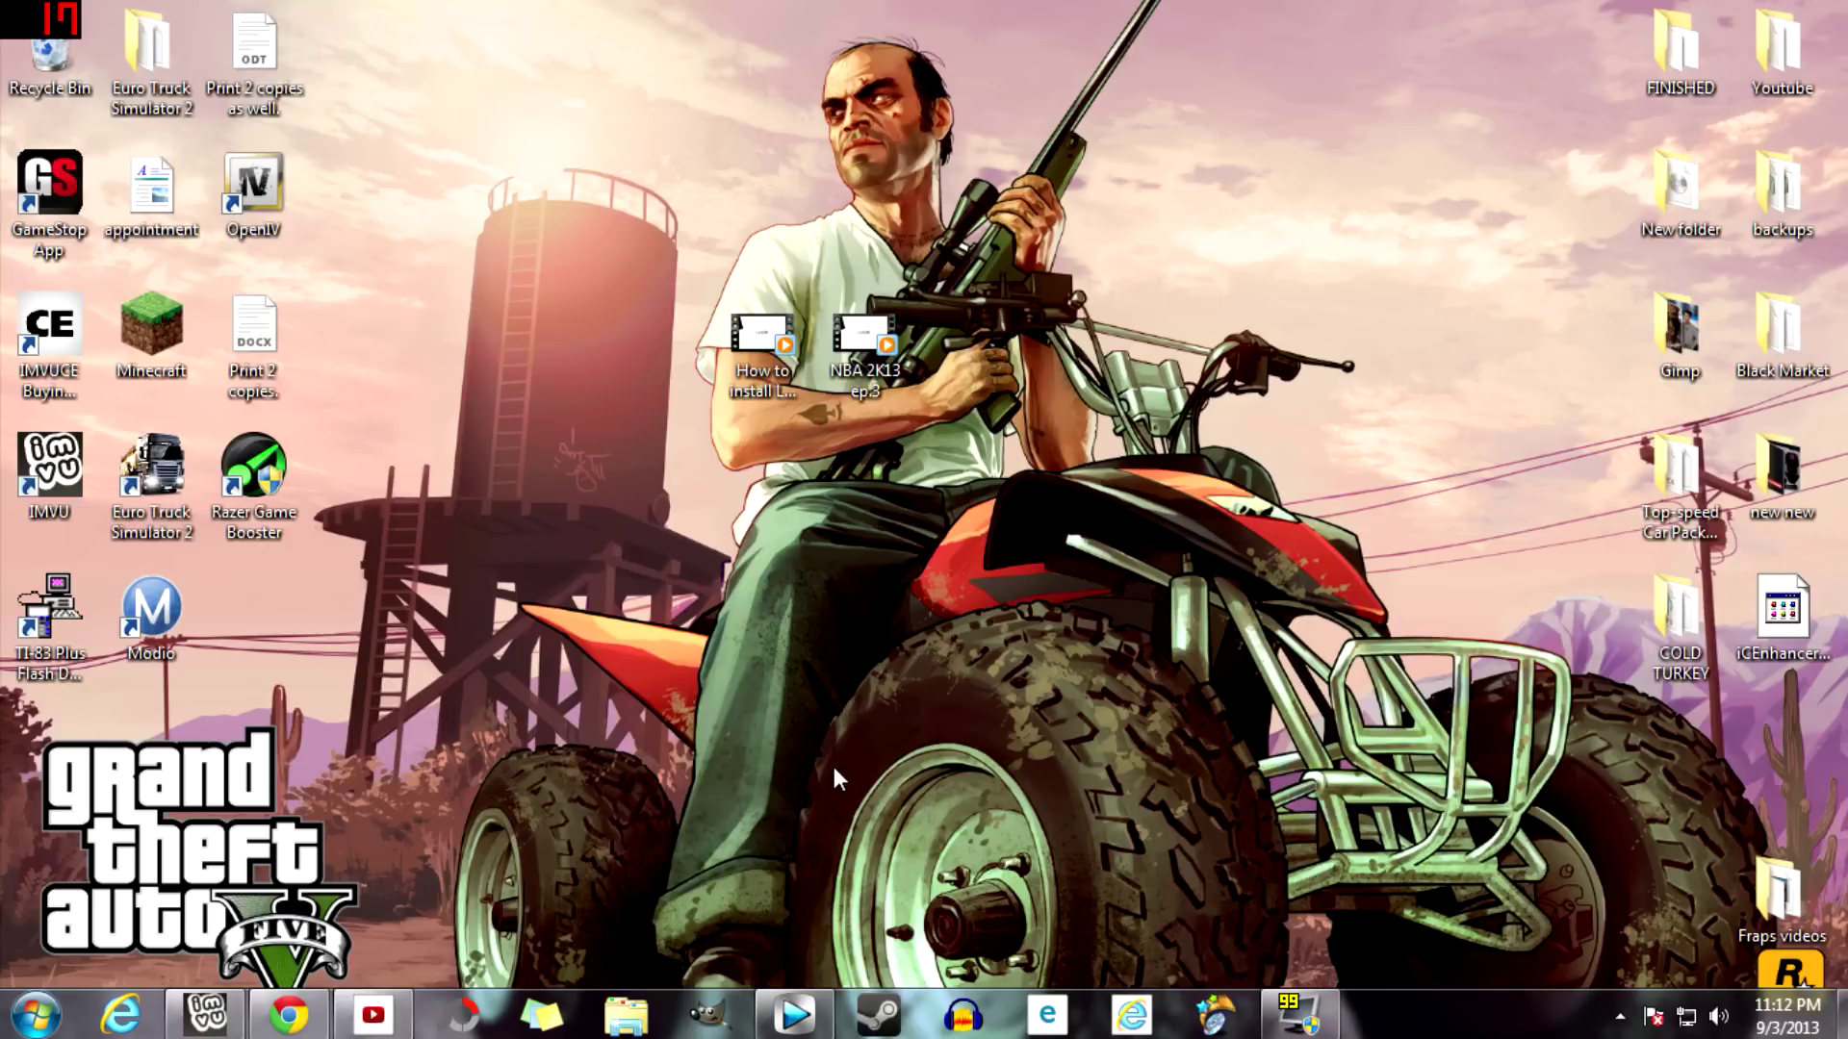
Step: Move the iCEnhancer2_1FINAL_reup zip to the desktop centre and restore the icelaglace.com downloads page
click(1782, 611)
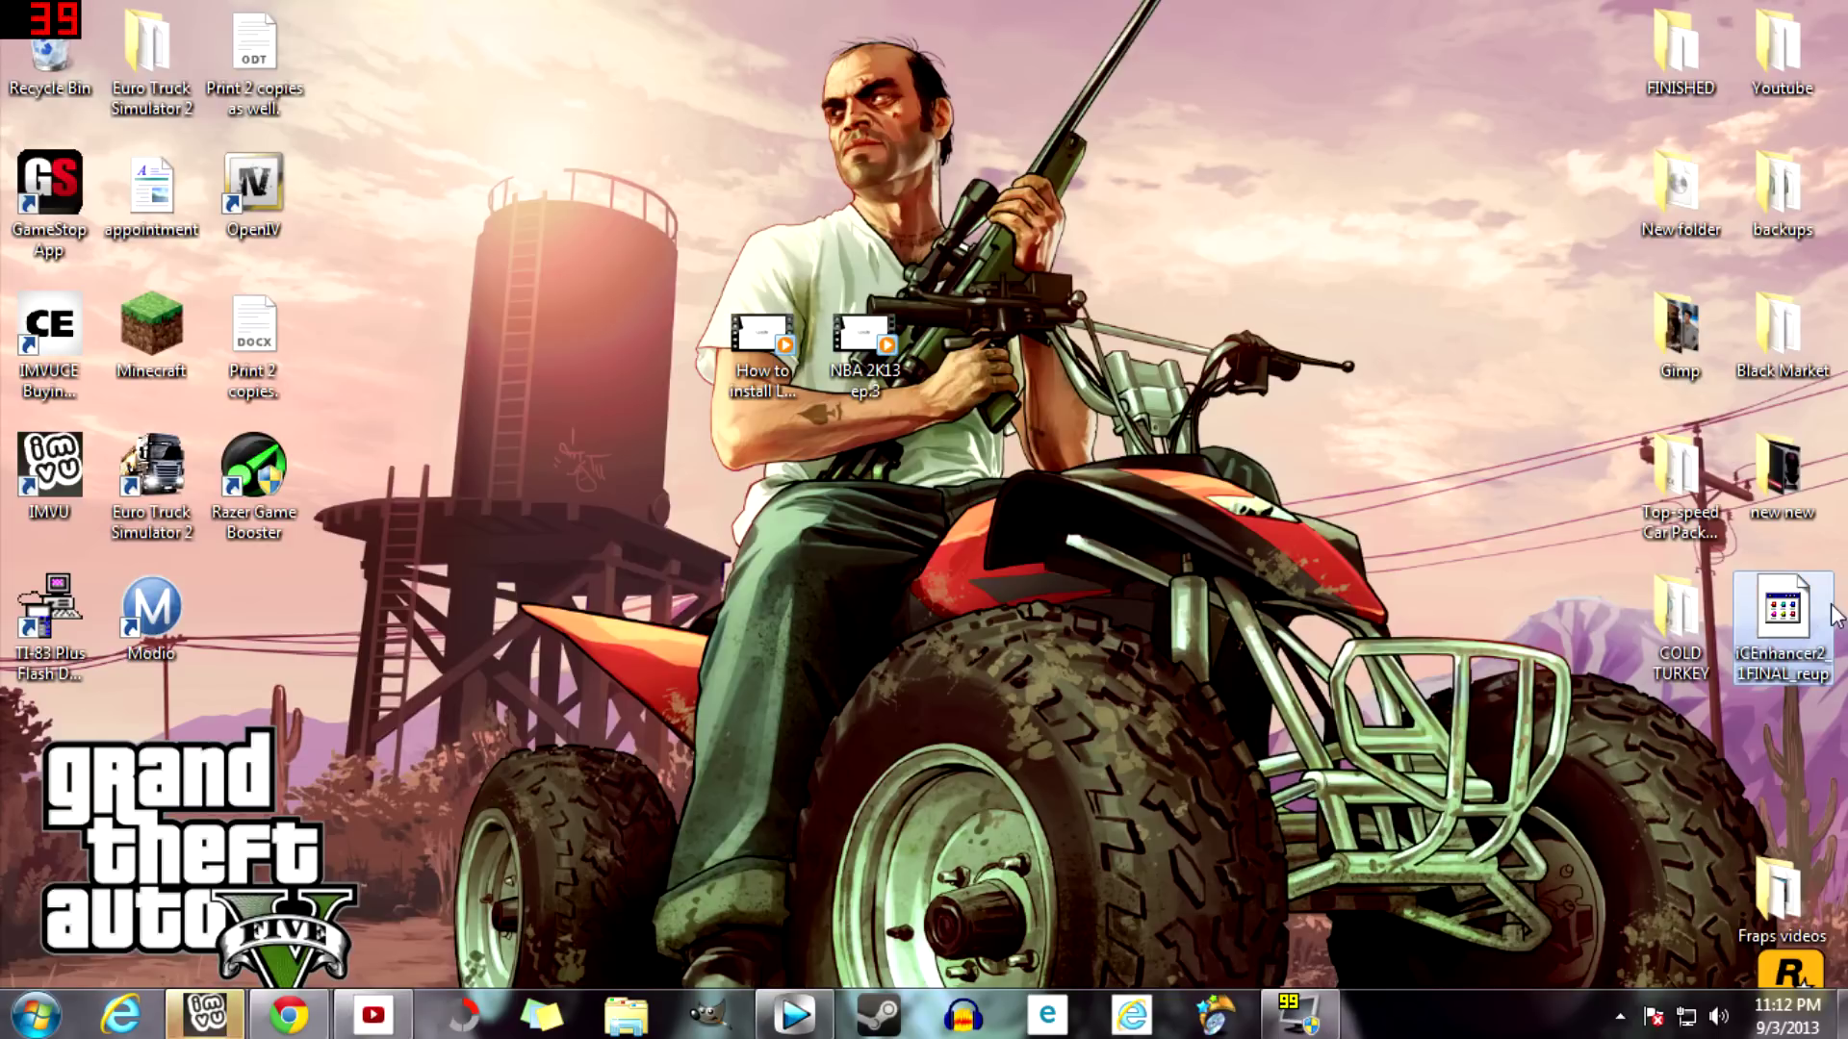
click(1242, 830)
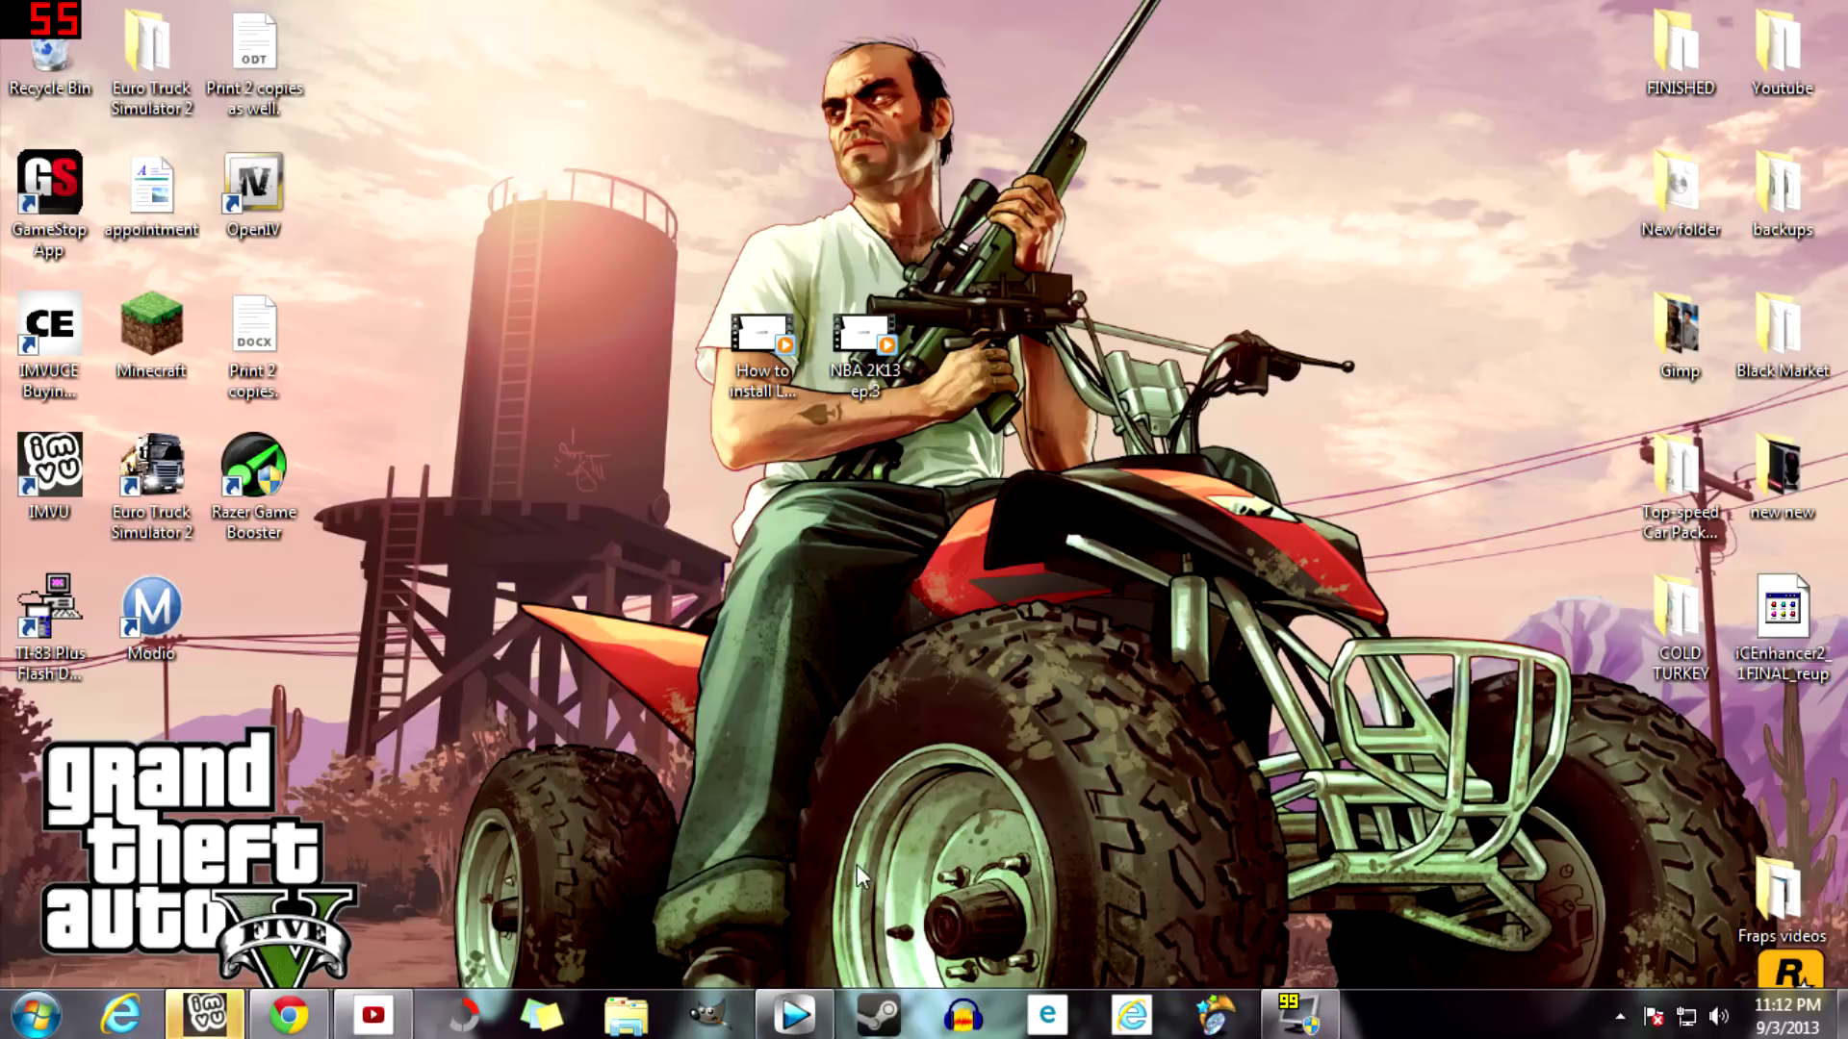
drag(1780, 616, 1066, 337)
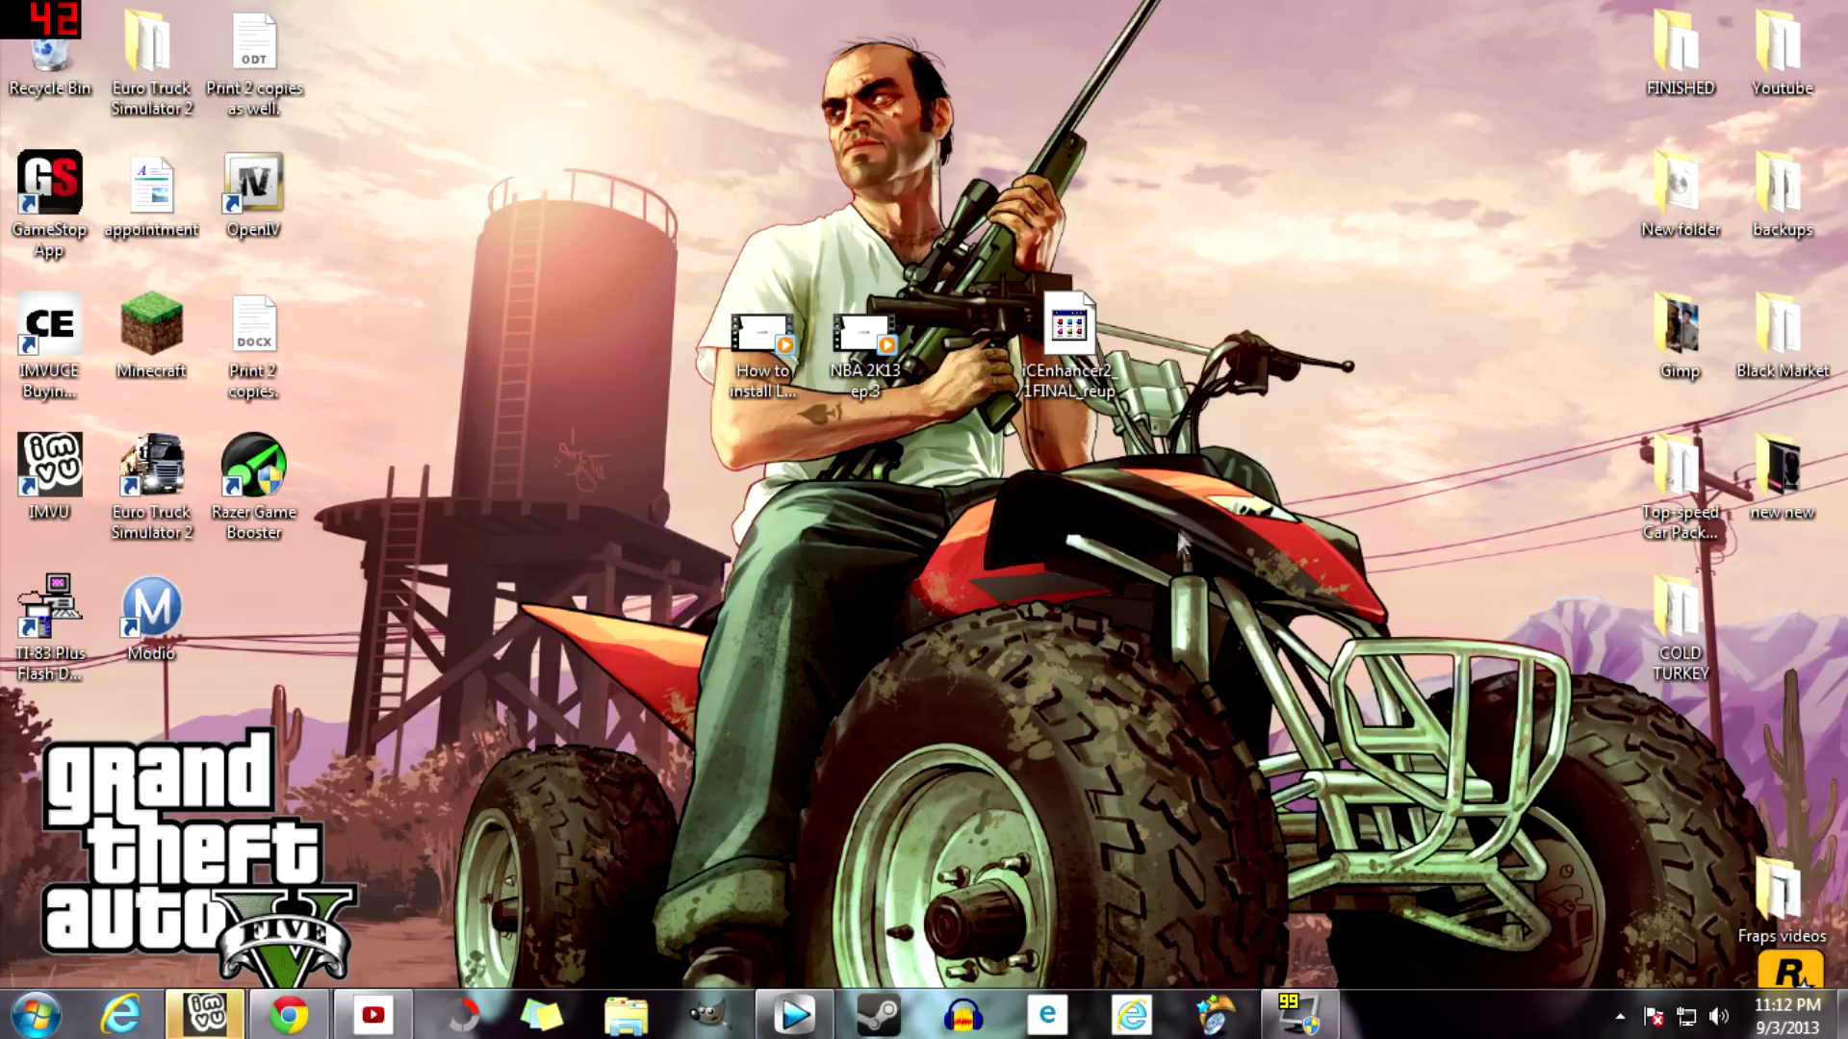
click(374, 1015)
Step: Open the 'iCEnhancer 2.1 – Latest Public Release – EFLC Compatible' download link on icelaglace.com
scroll(142, 377, up, 5)
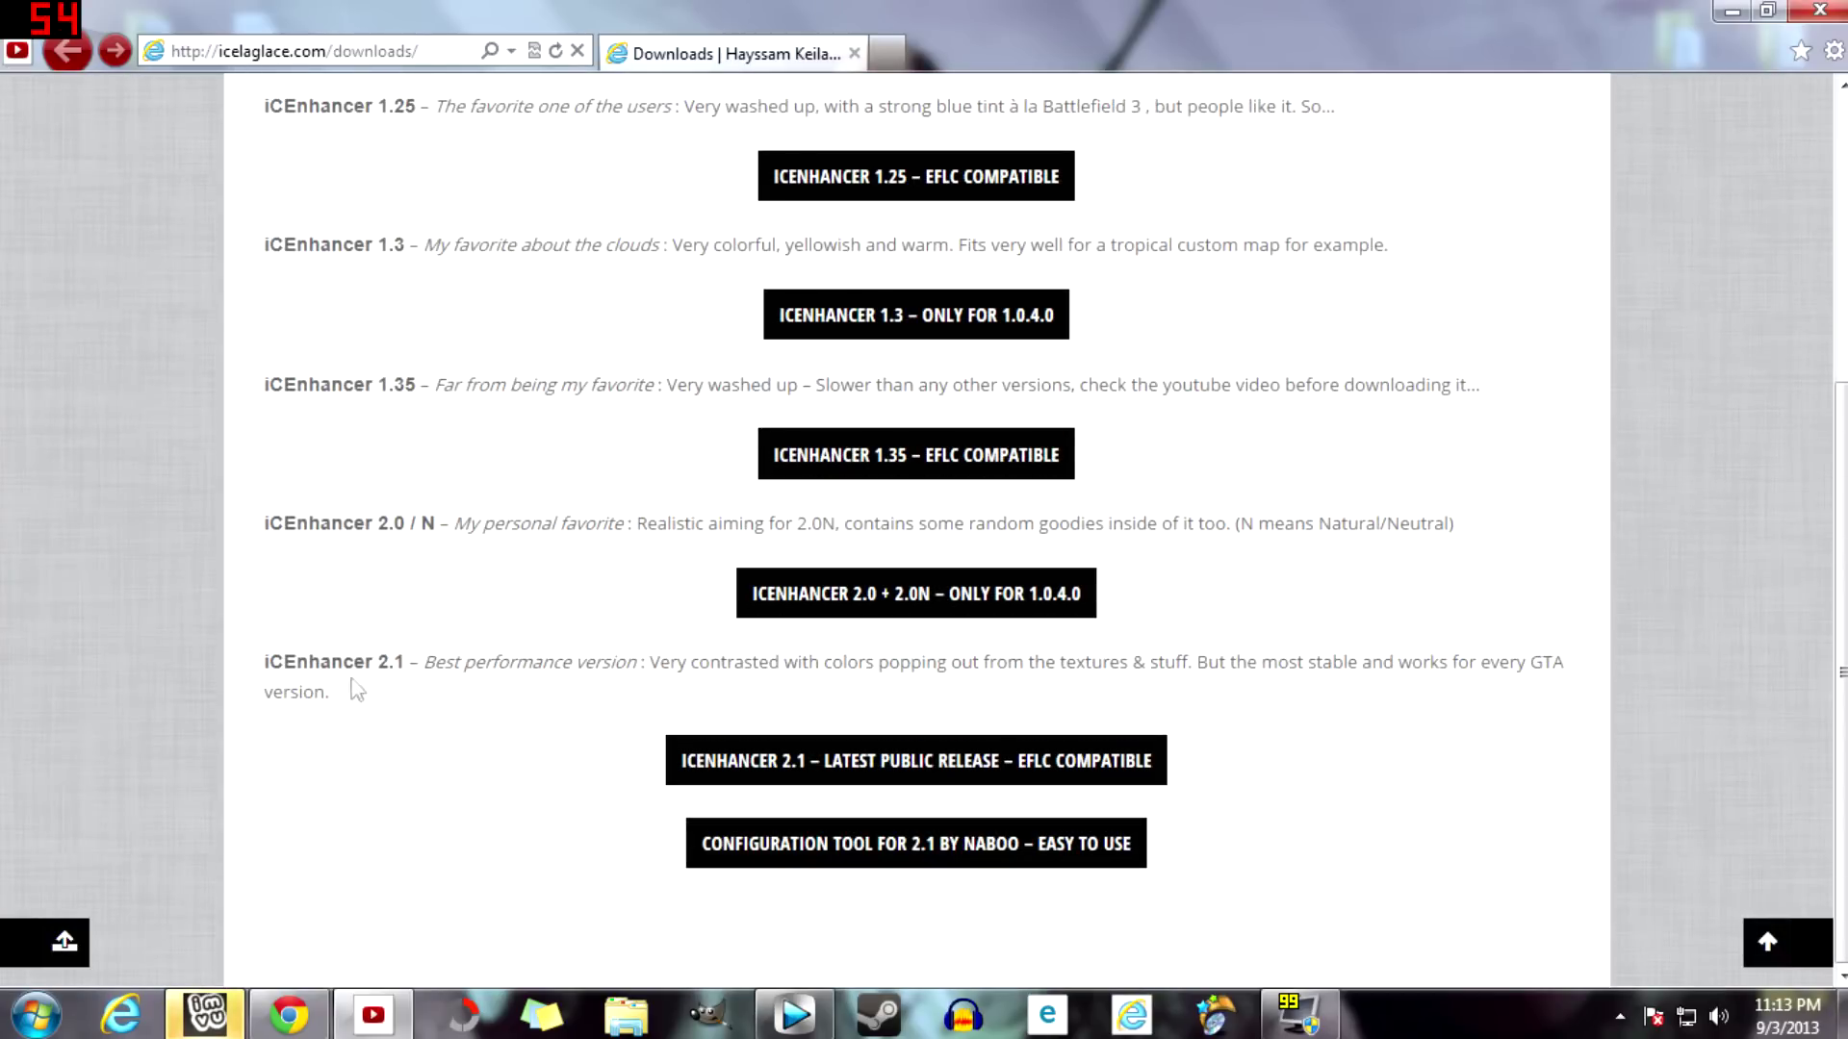
drag(263, 657, 404, 669)
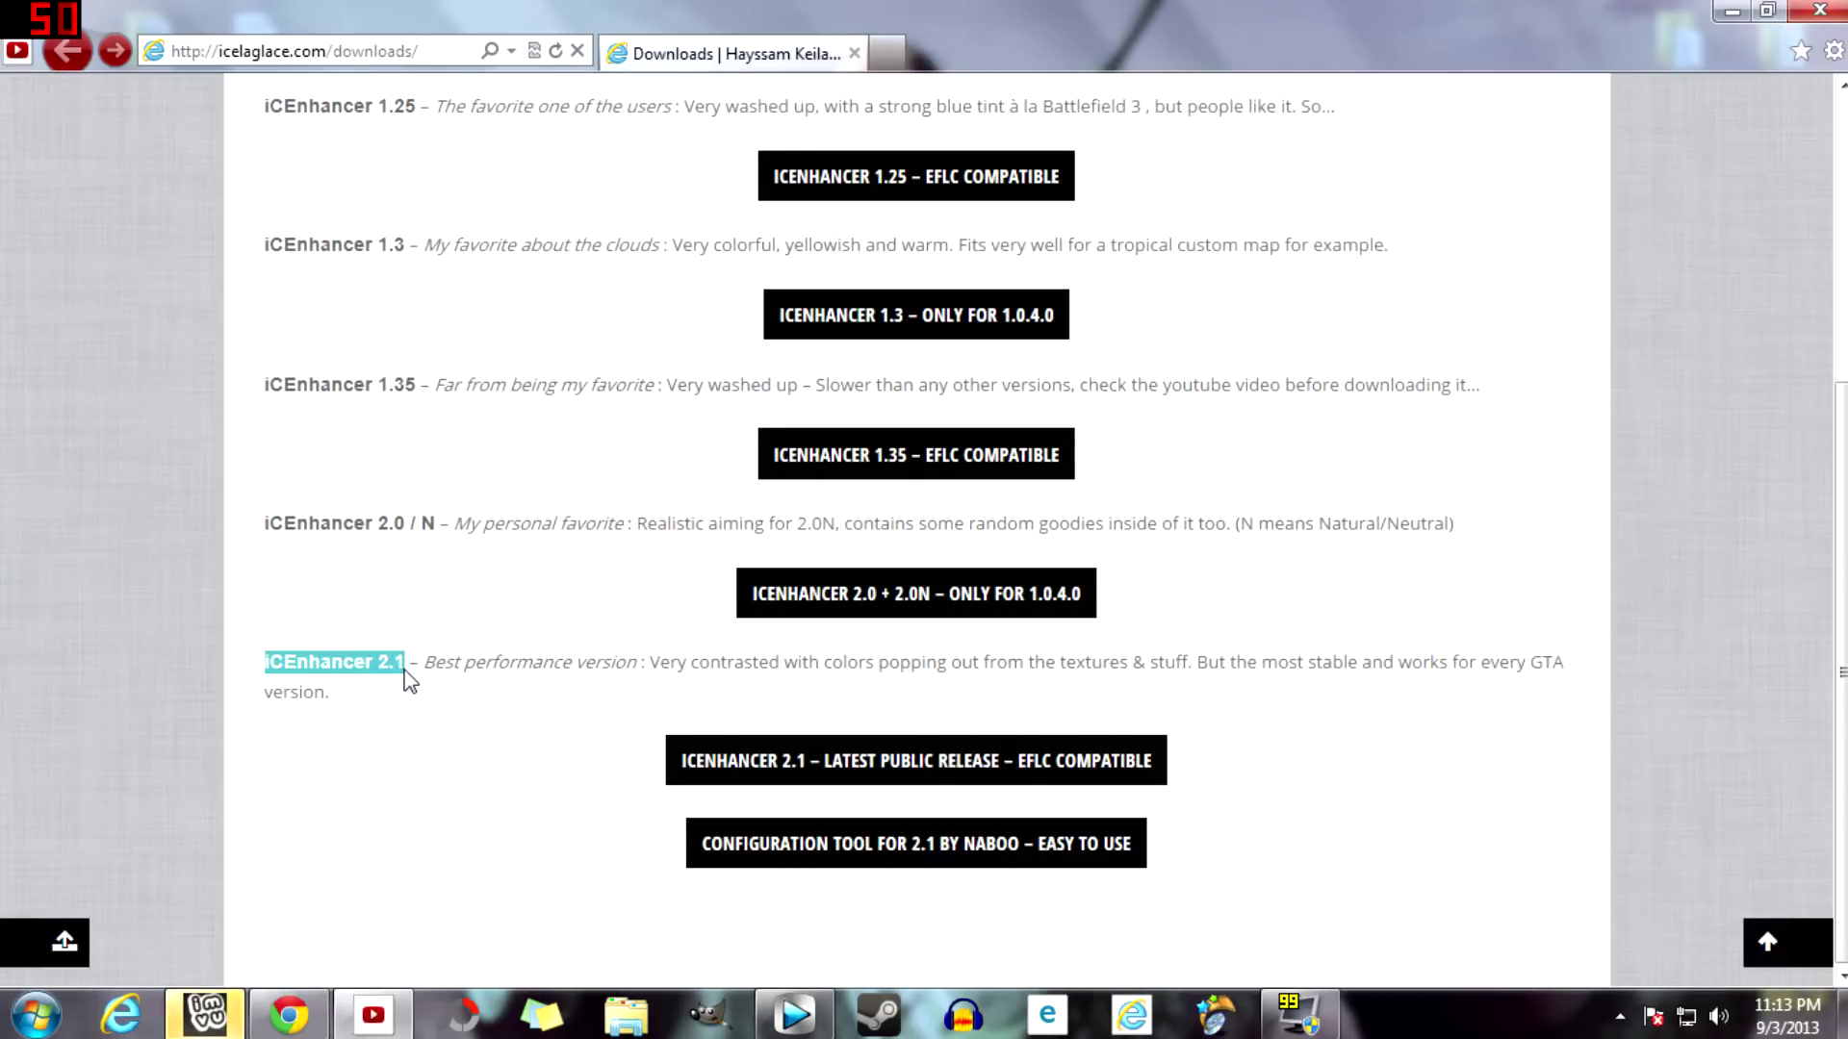
click(460, 714)
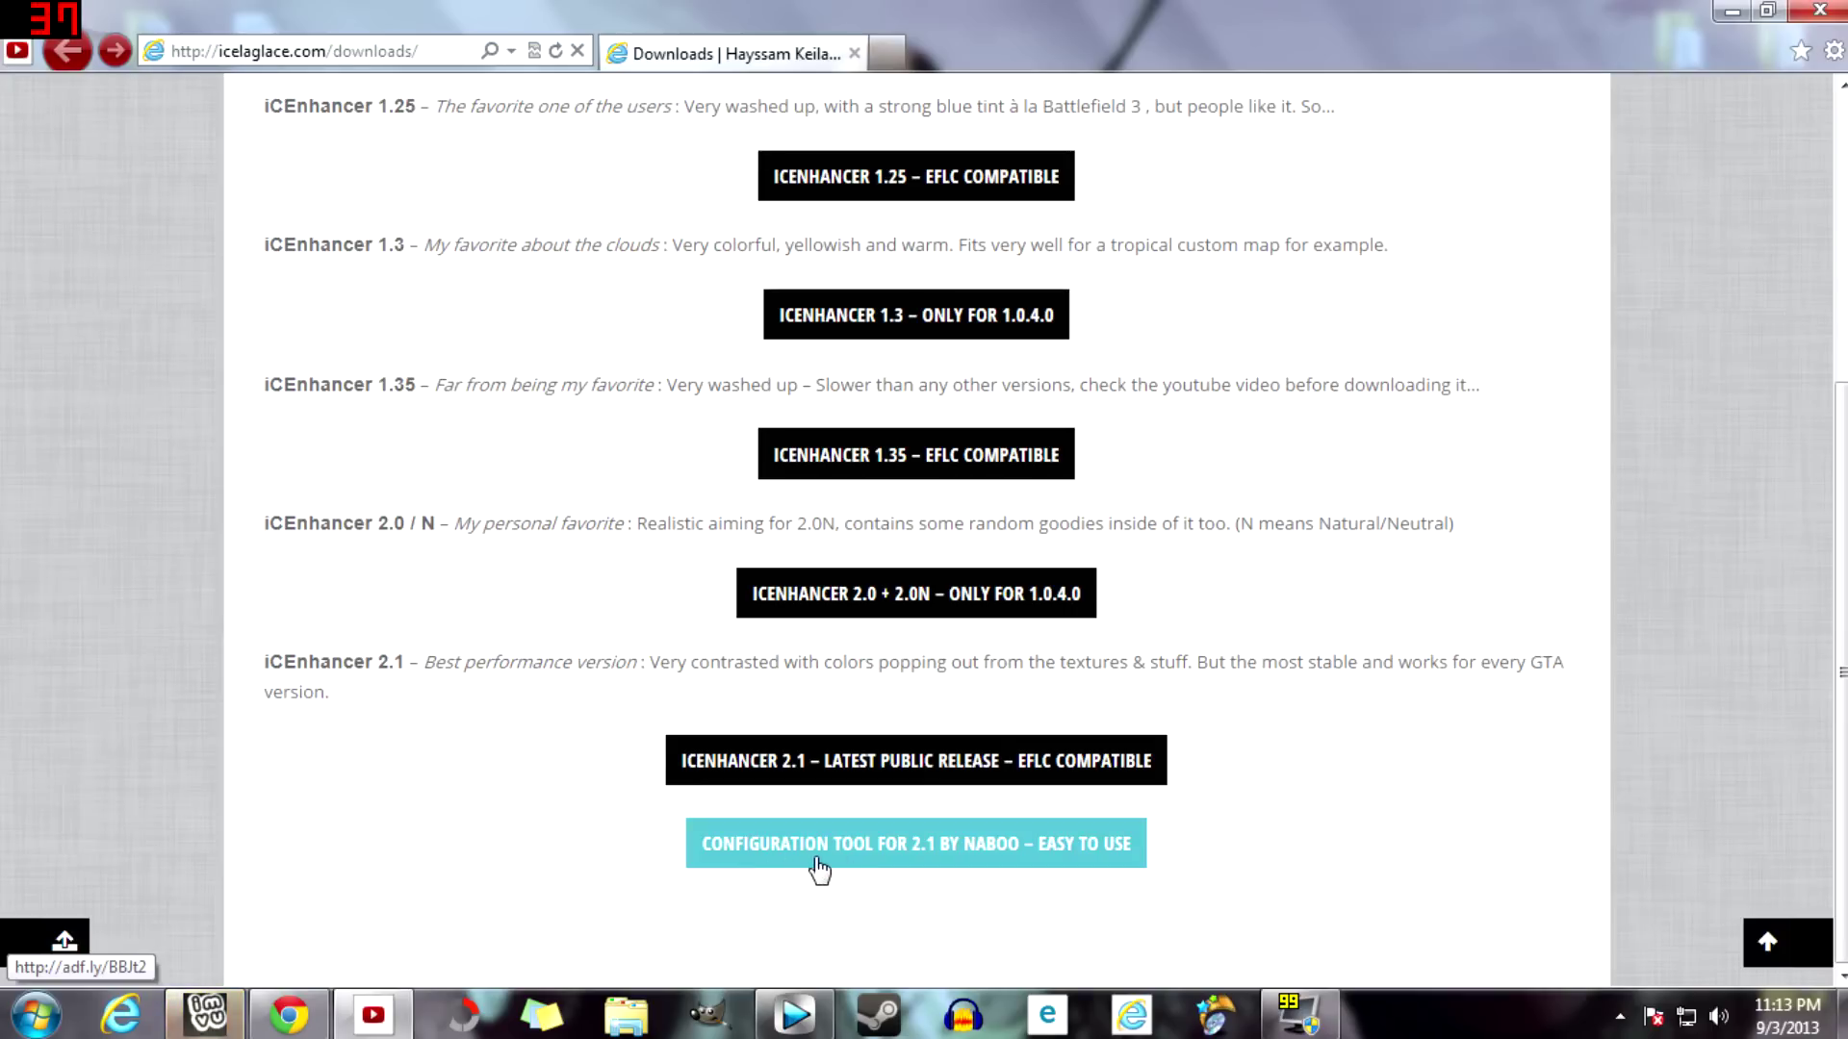
click(760, 772)
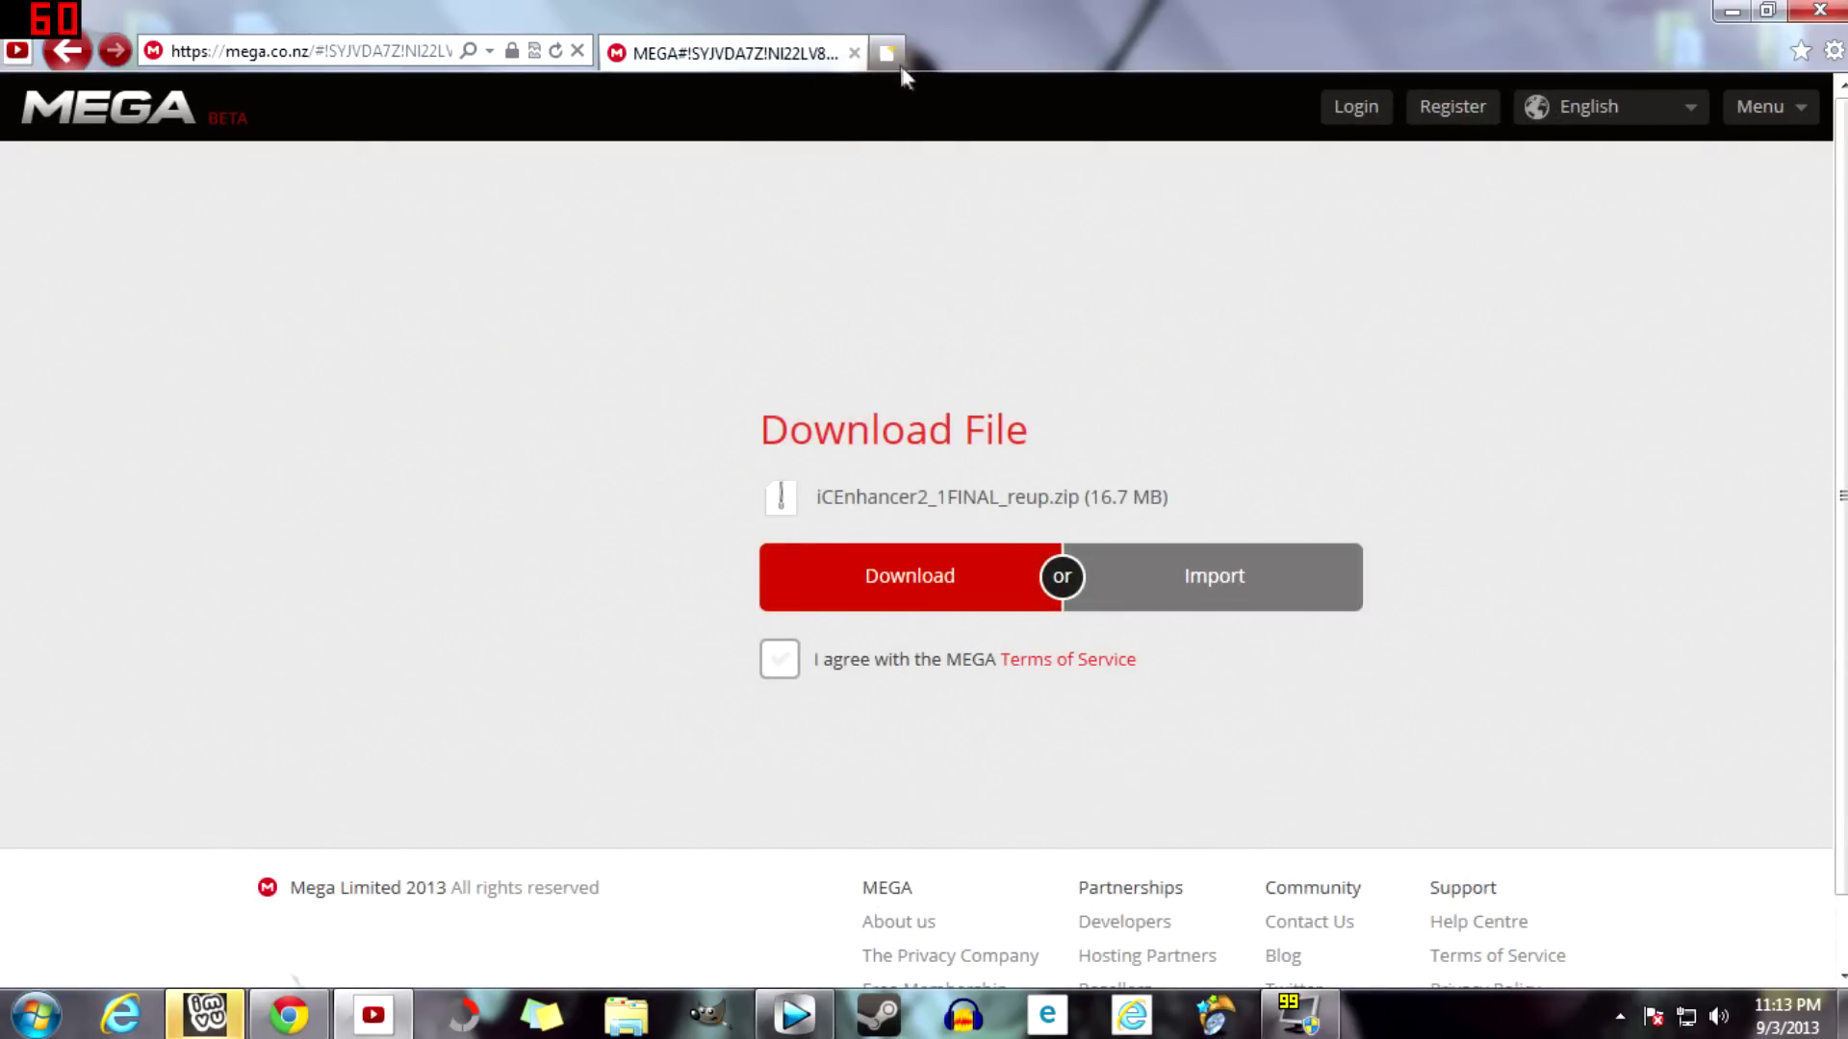
Step: Open iCEnhancer2_1FINAL_reup.zip from the desktop in WinRAR and view its Readme.txt
click(1732, 12)
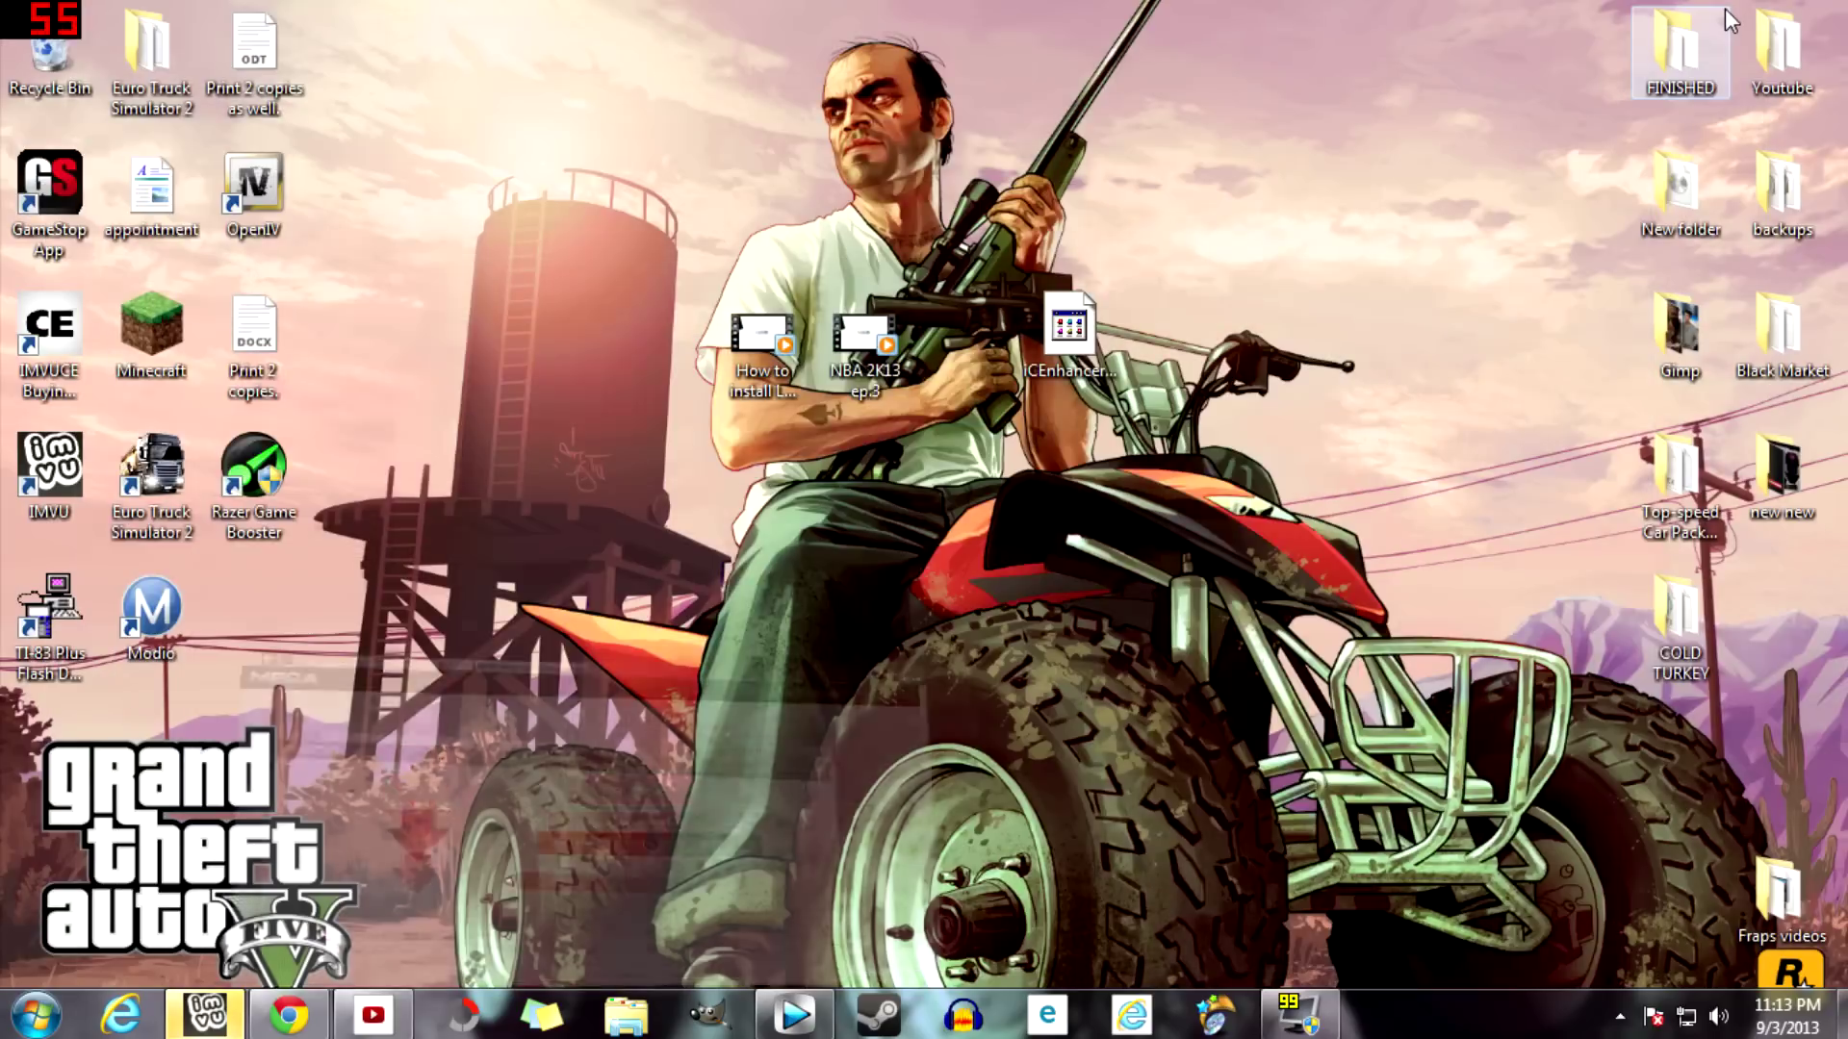
double_click(1074, 348)
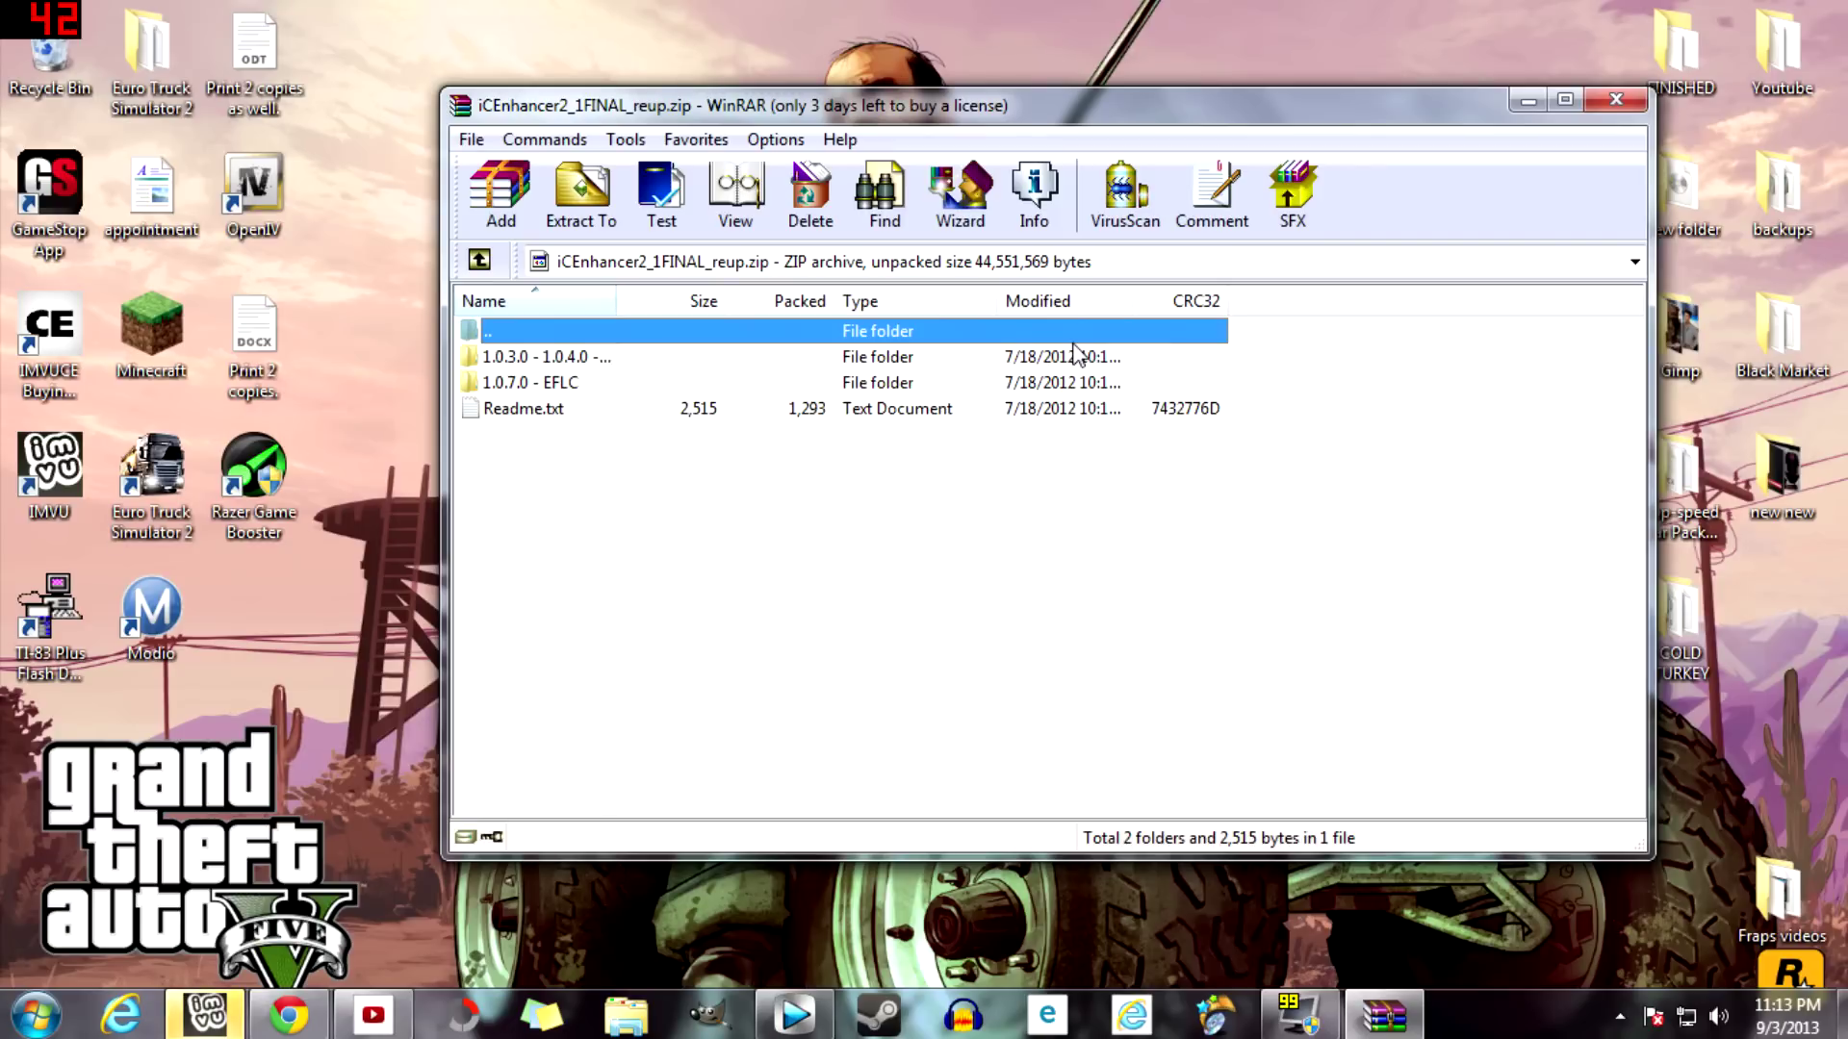
double_click(549, 412)
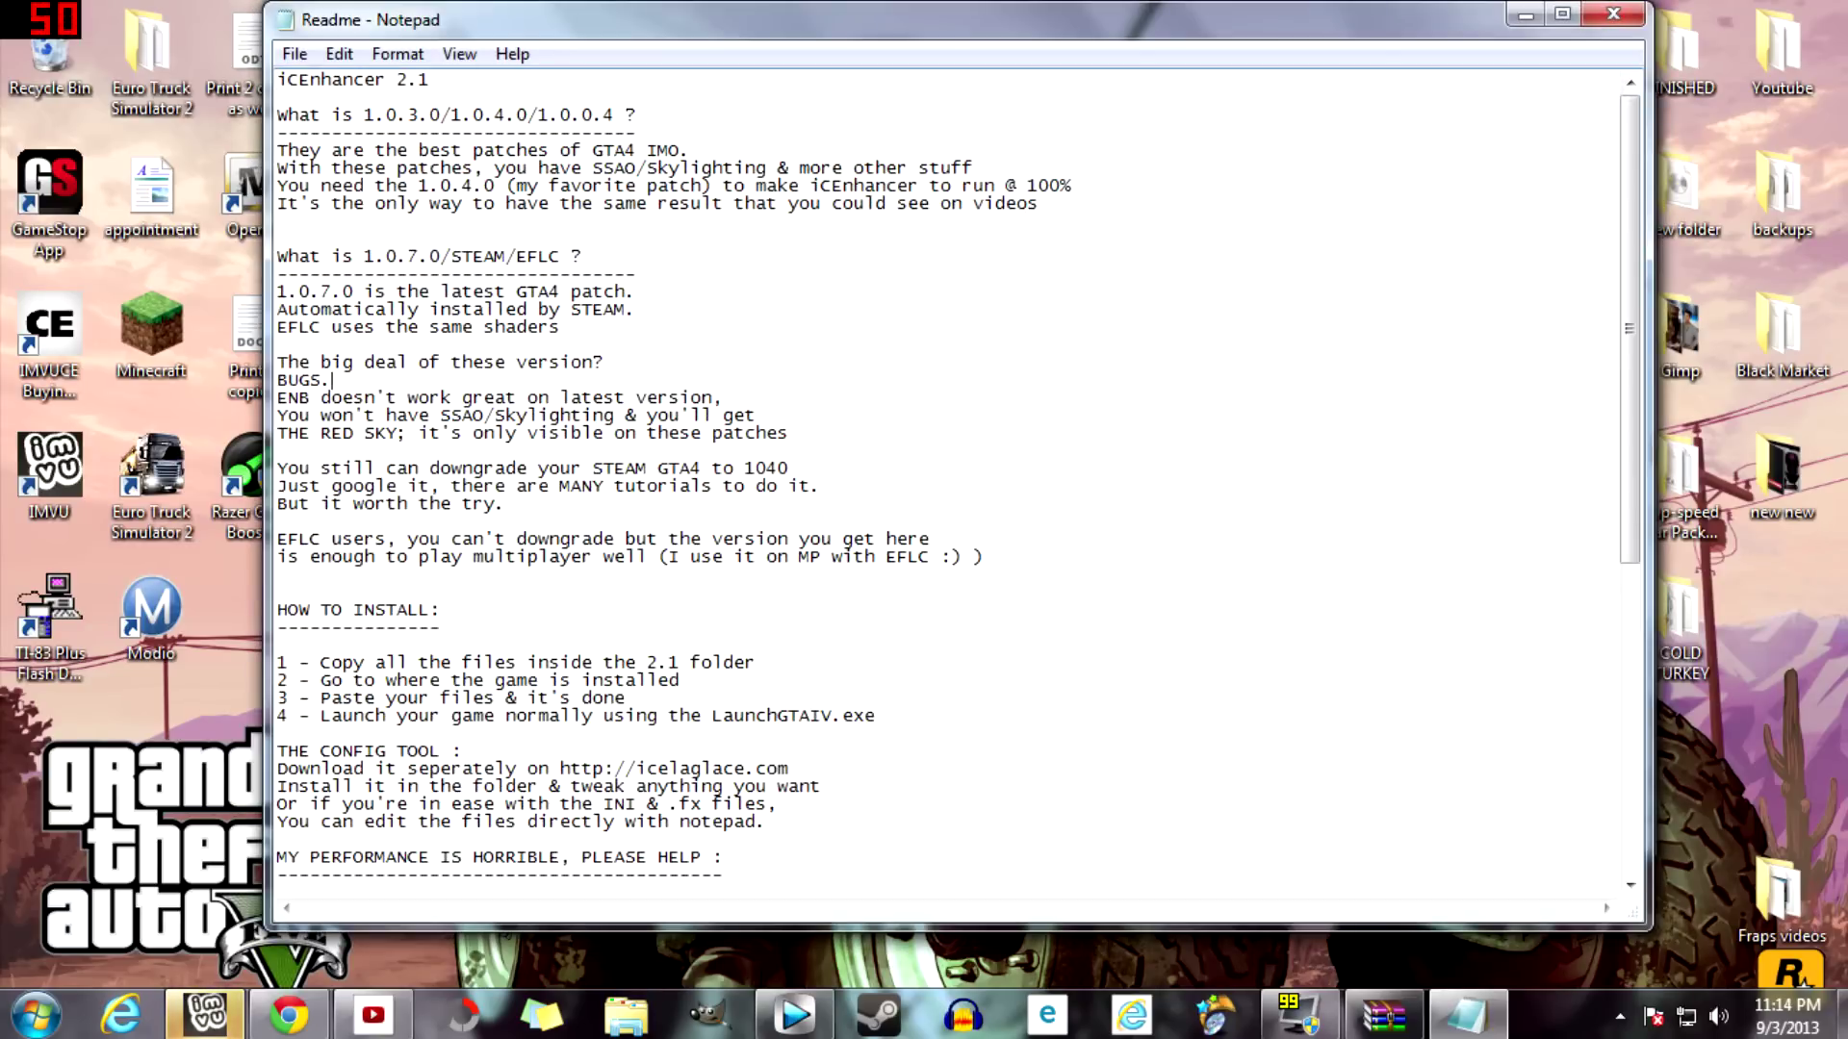
scroll(958, 472, down, 3)
scroll(958, 471, down, 6)
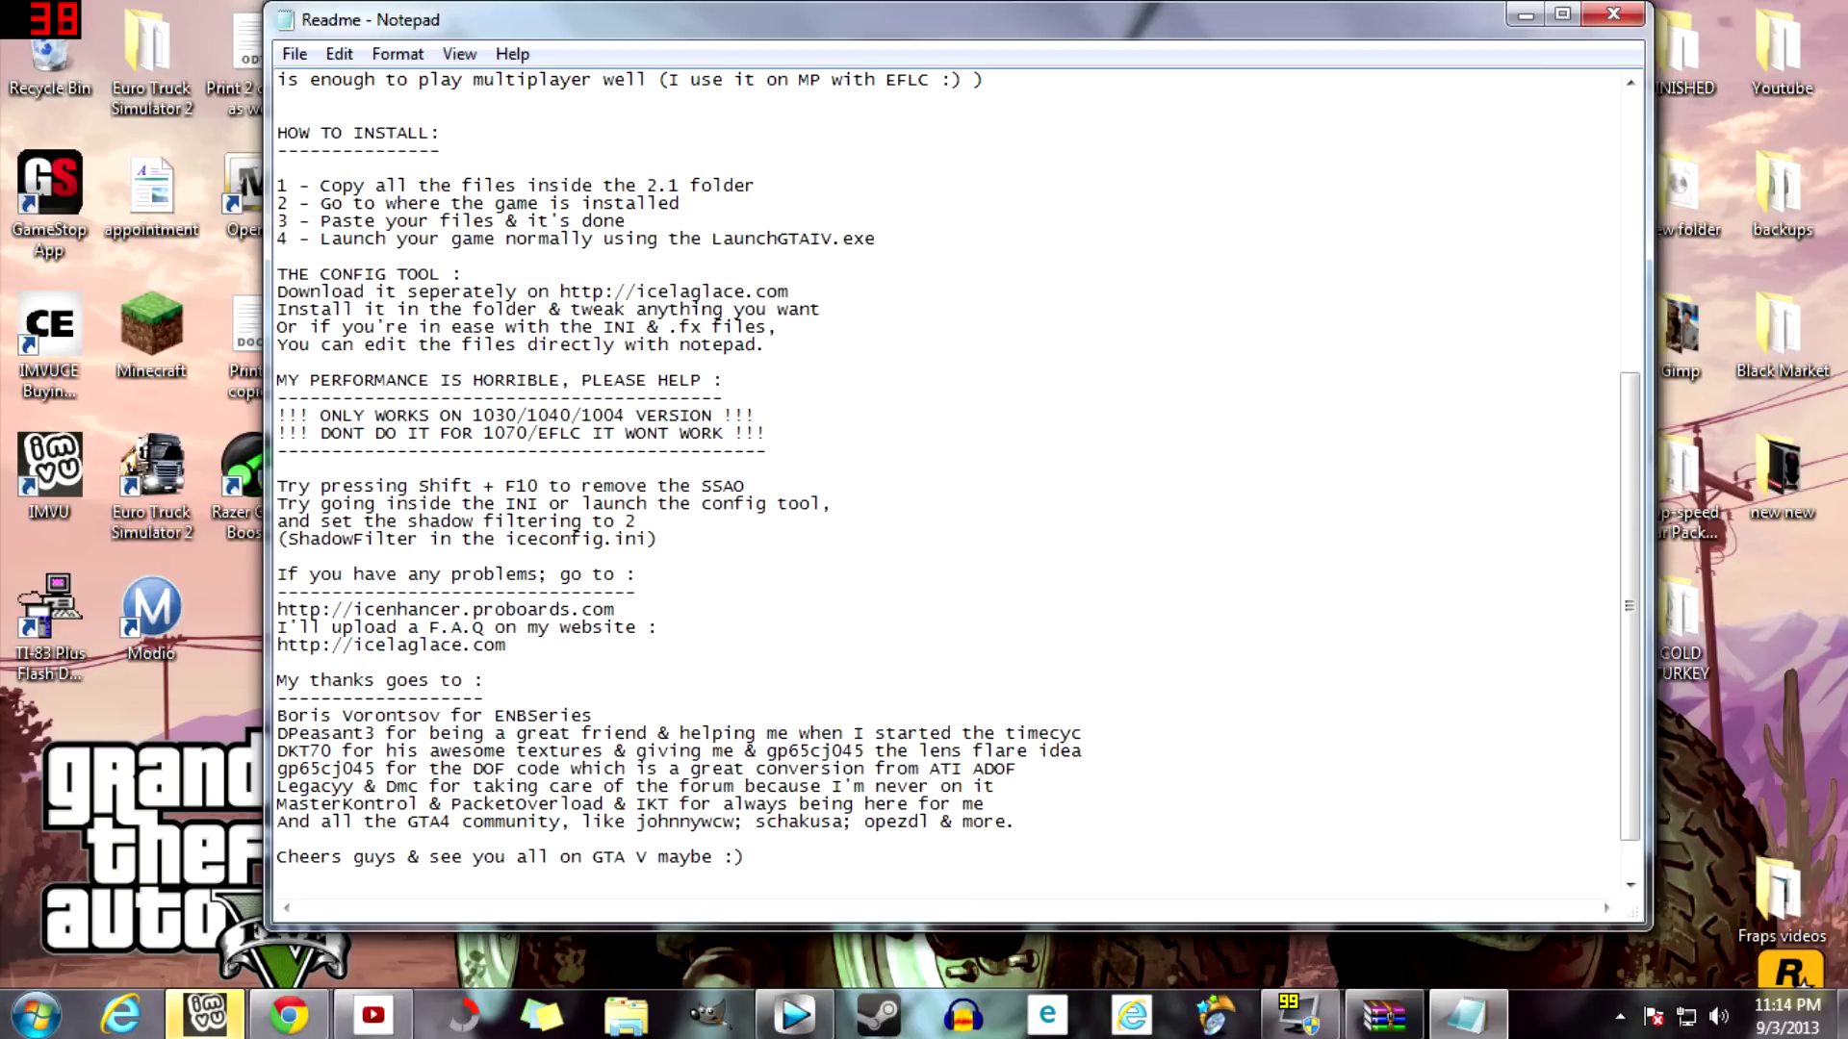
key(shift+Left)
key(shift+Left)
key(shift+Left)
key(shift+Left)
key(shift+Left)
key(shift+Left)
key(shift+Left)
key(shift+Left)
key(shift+Left)
key(shift+Left)
key(shift+Left)
key(shift+Left)
key(shift+Left)
key(shift+Left)
key(shift+Left)
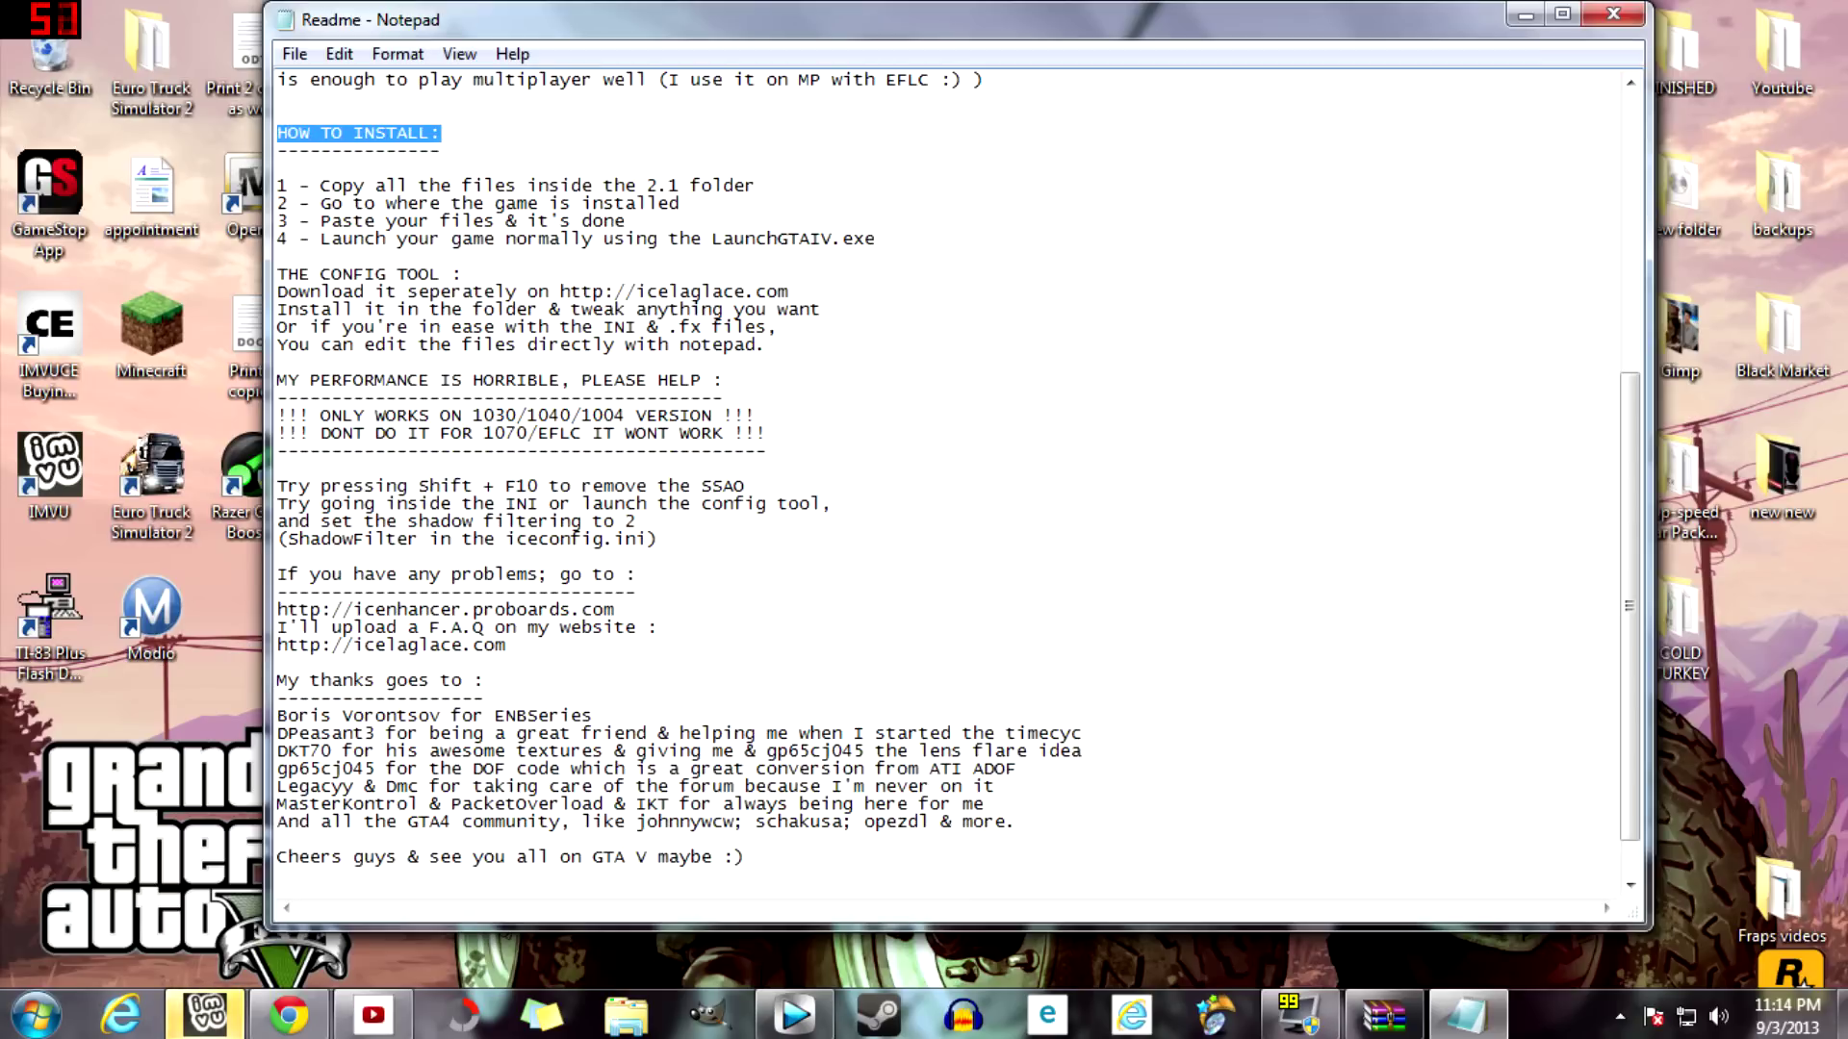
click(441, 151)
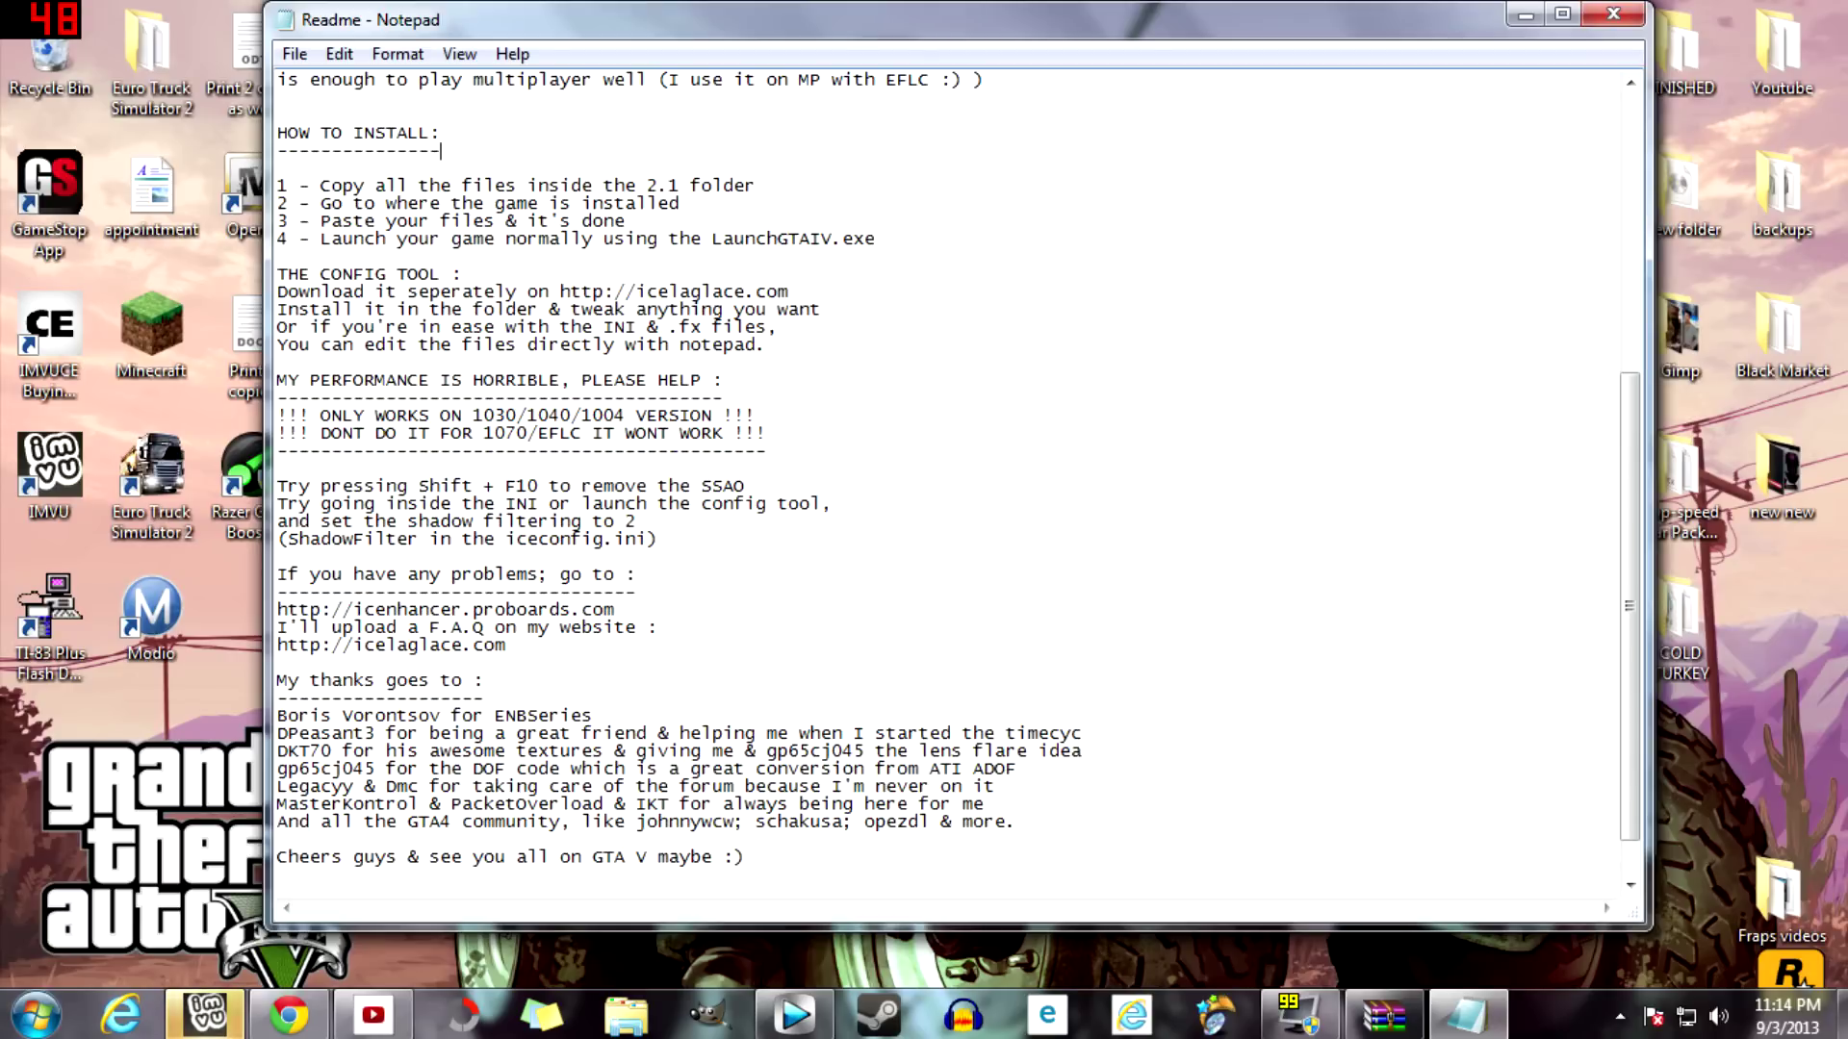
key(shift+Down)
key(shift+Down)
key(shift+Down)
key(shift+Down)
key(Up)
key(Up)
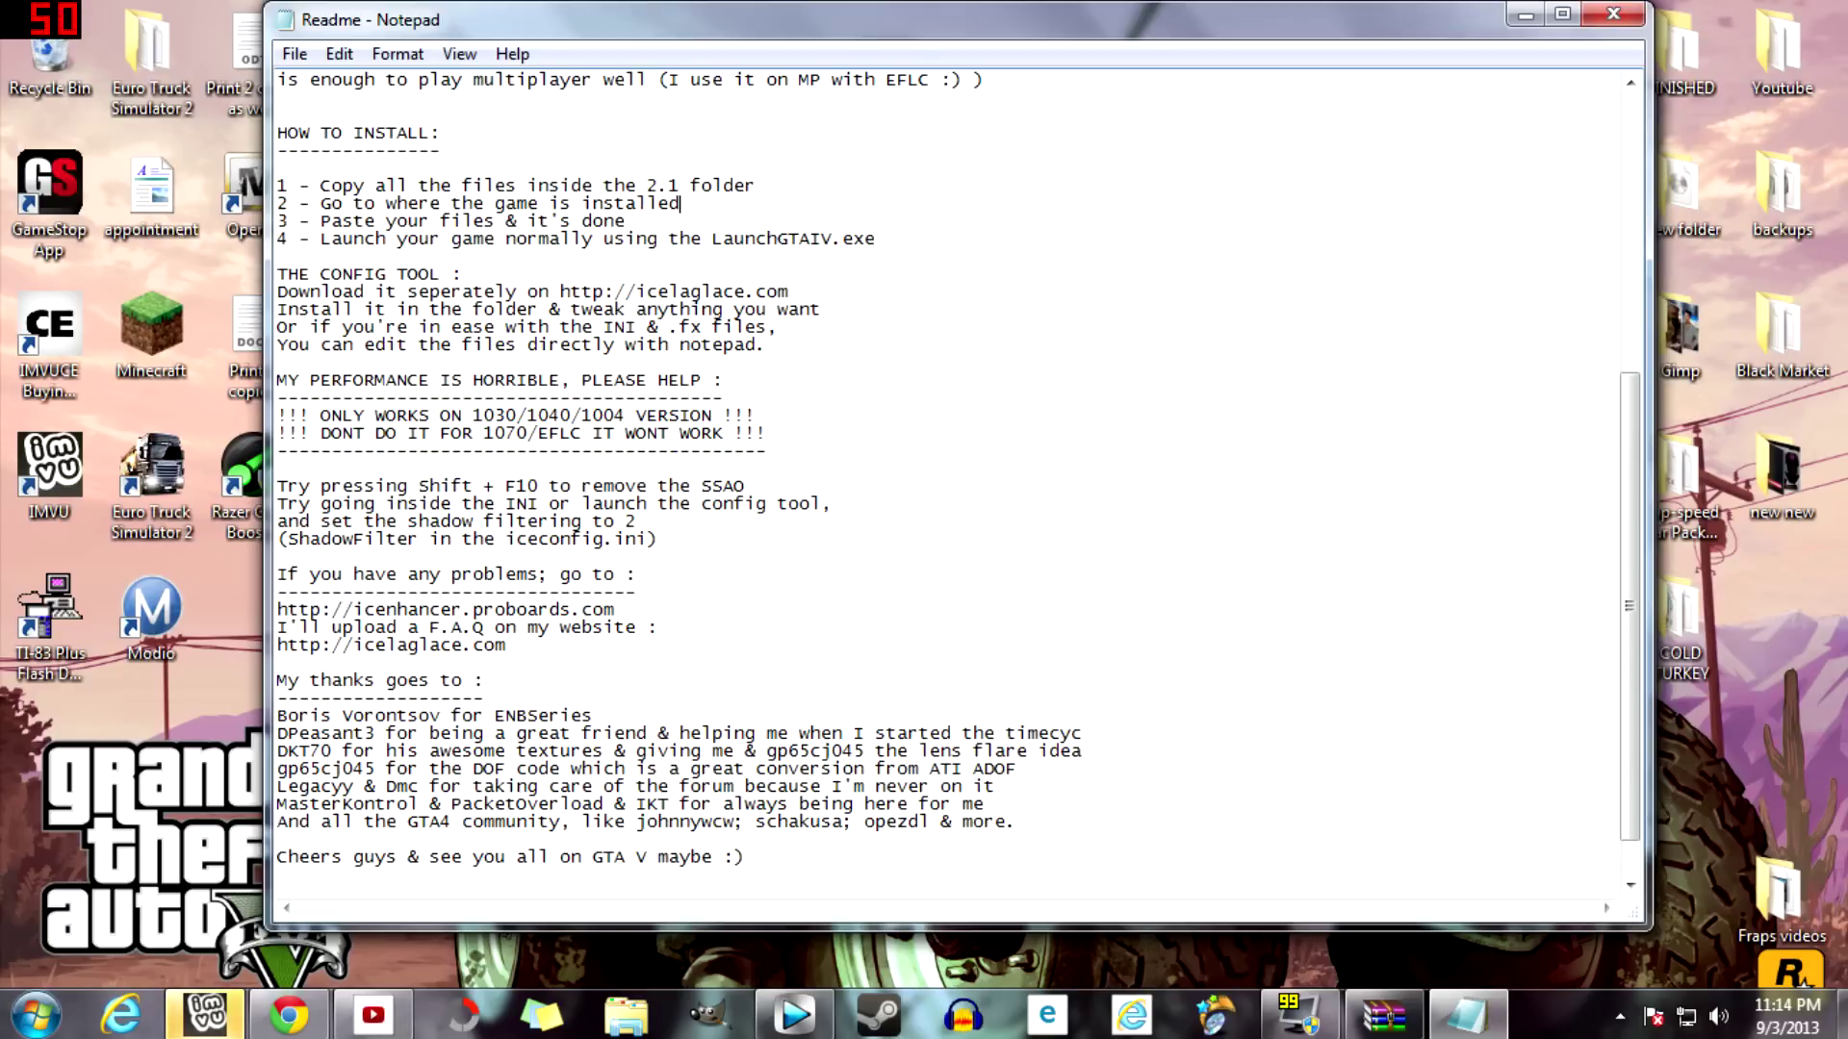
key(End)
key(shift+Up)
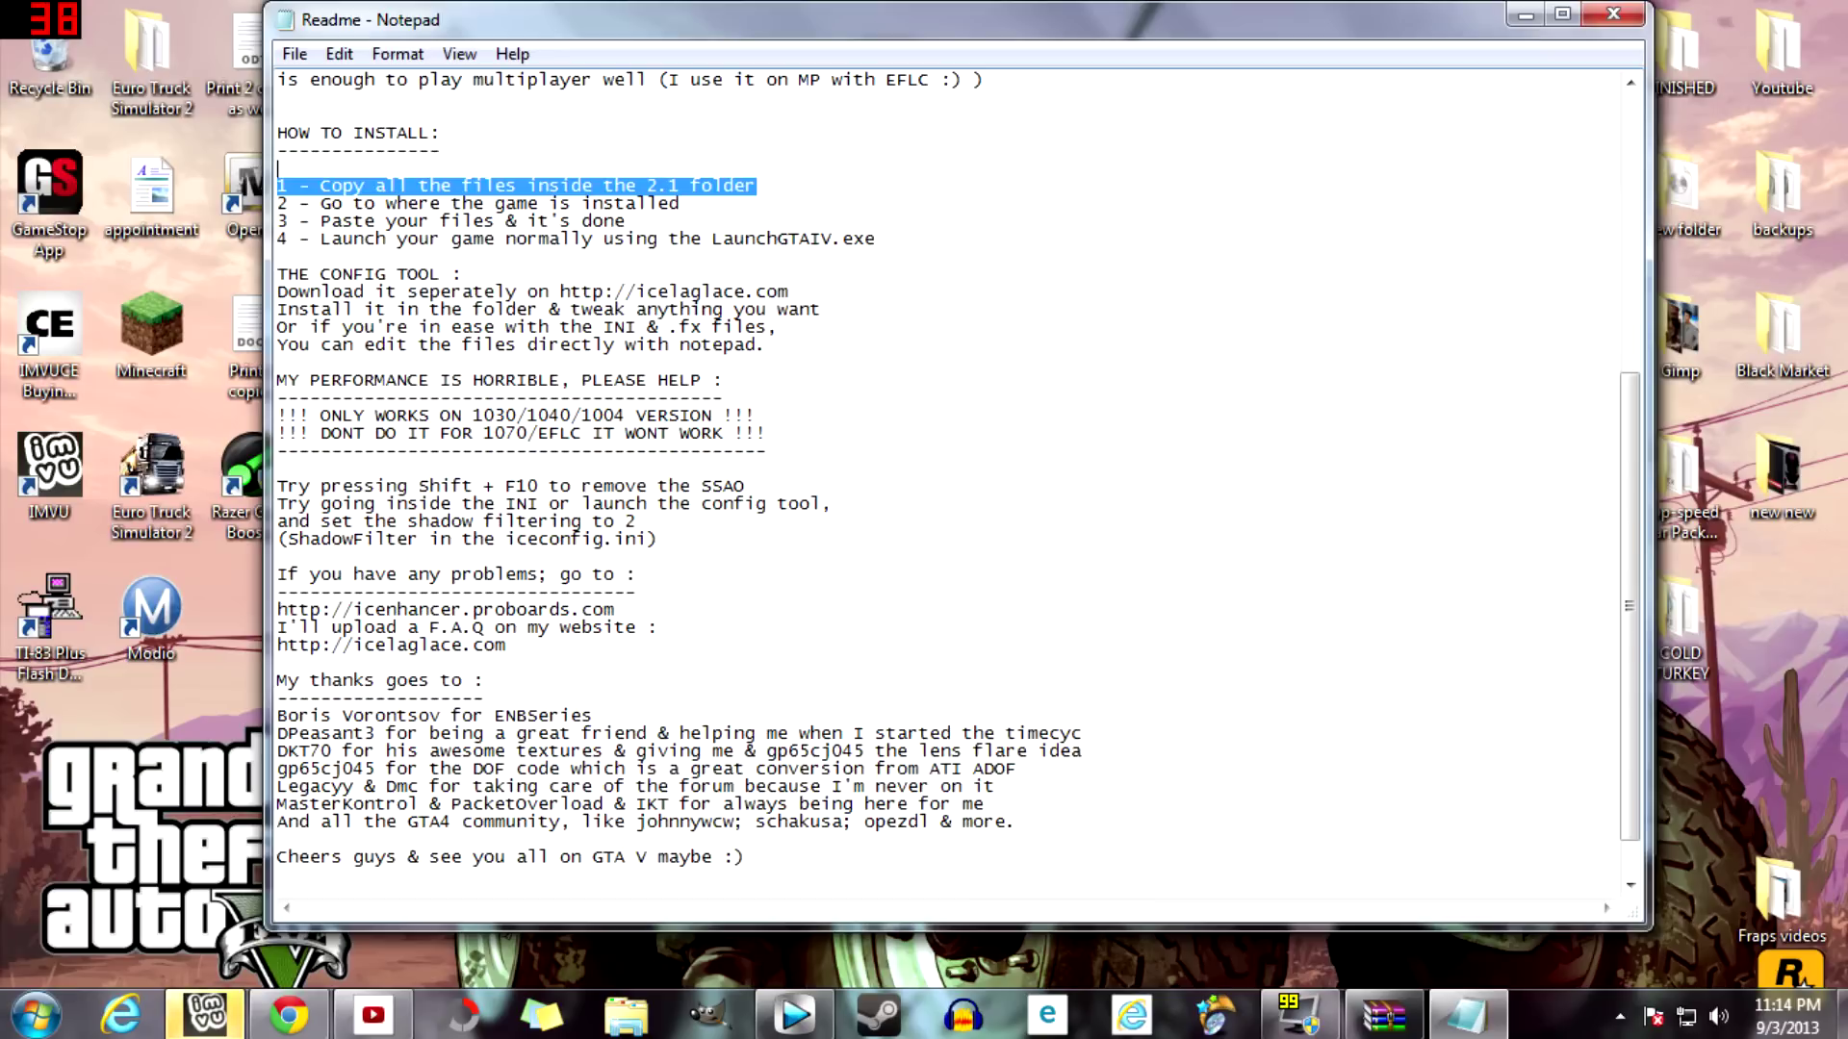
key(Right)
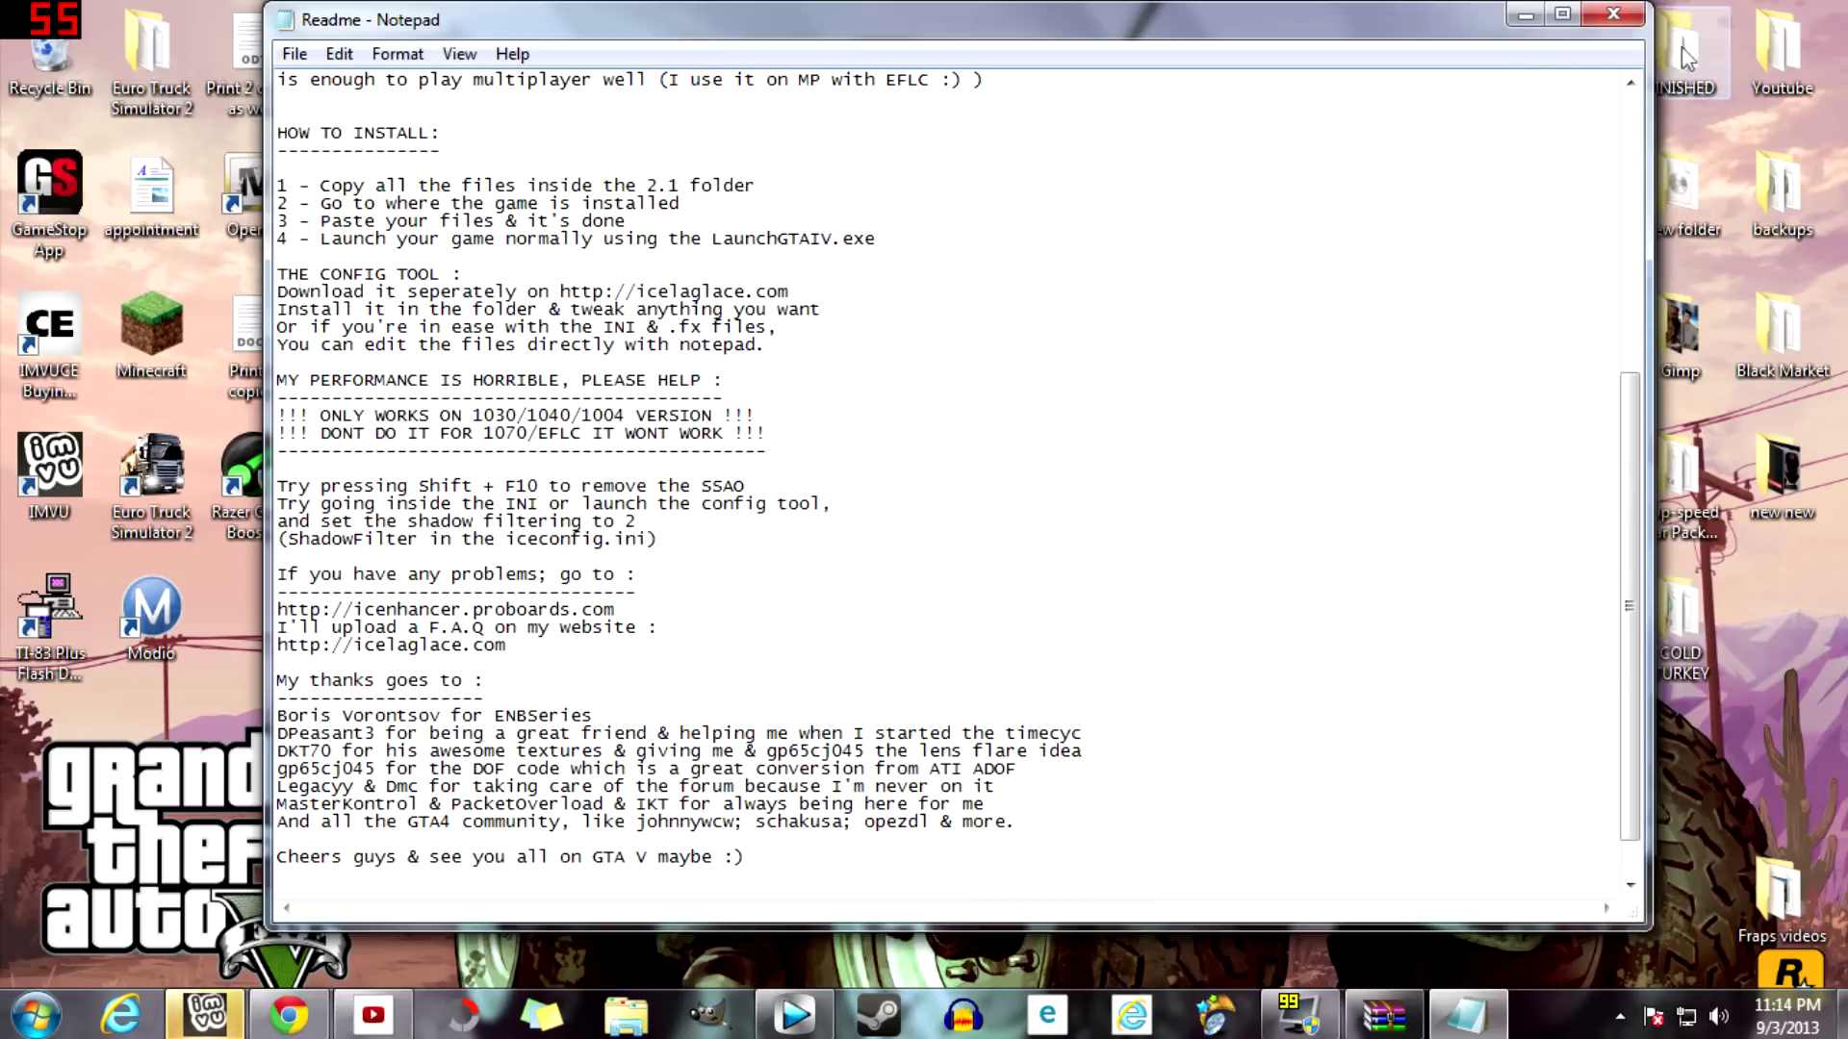
Step: Close the readme and browse the archive to 1.0.7.0 - EFLC\1 - Main files
click(1617, 16)
click(895, 493)
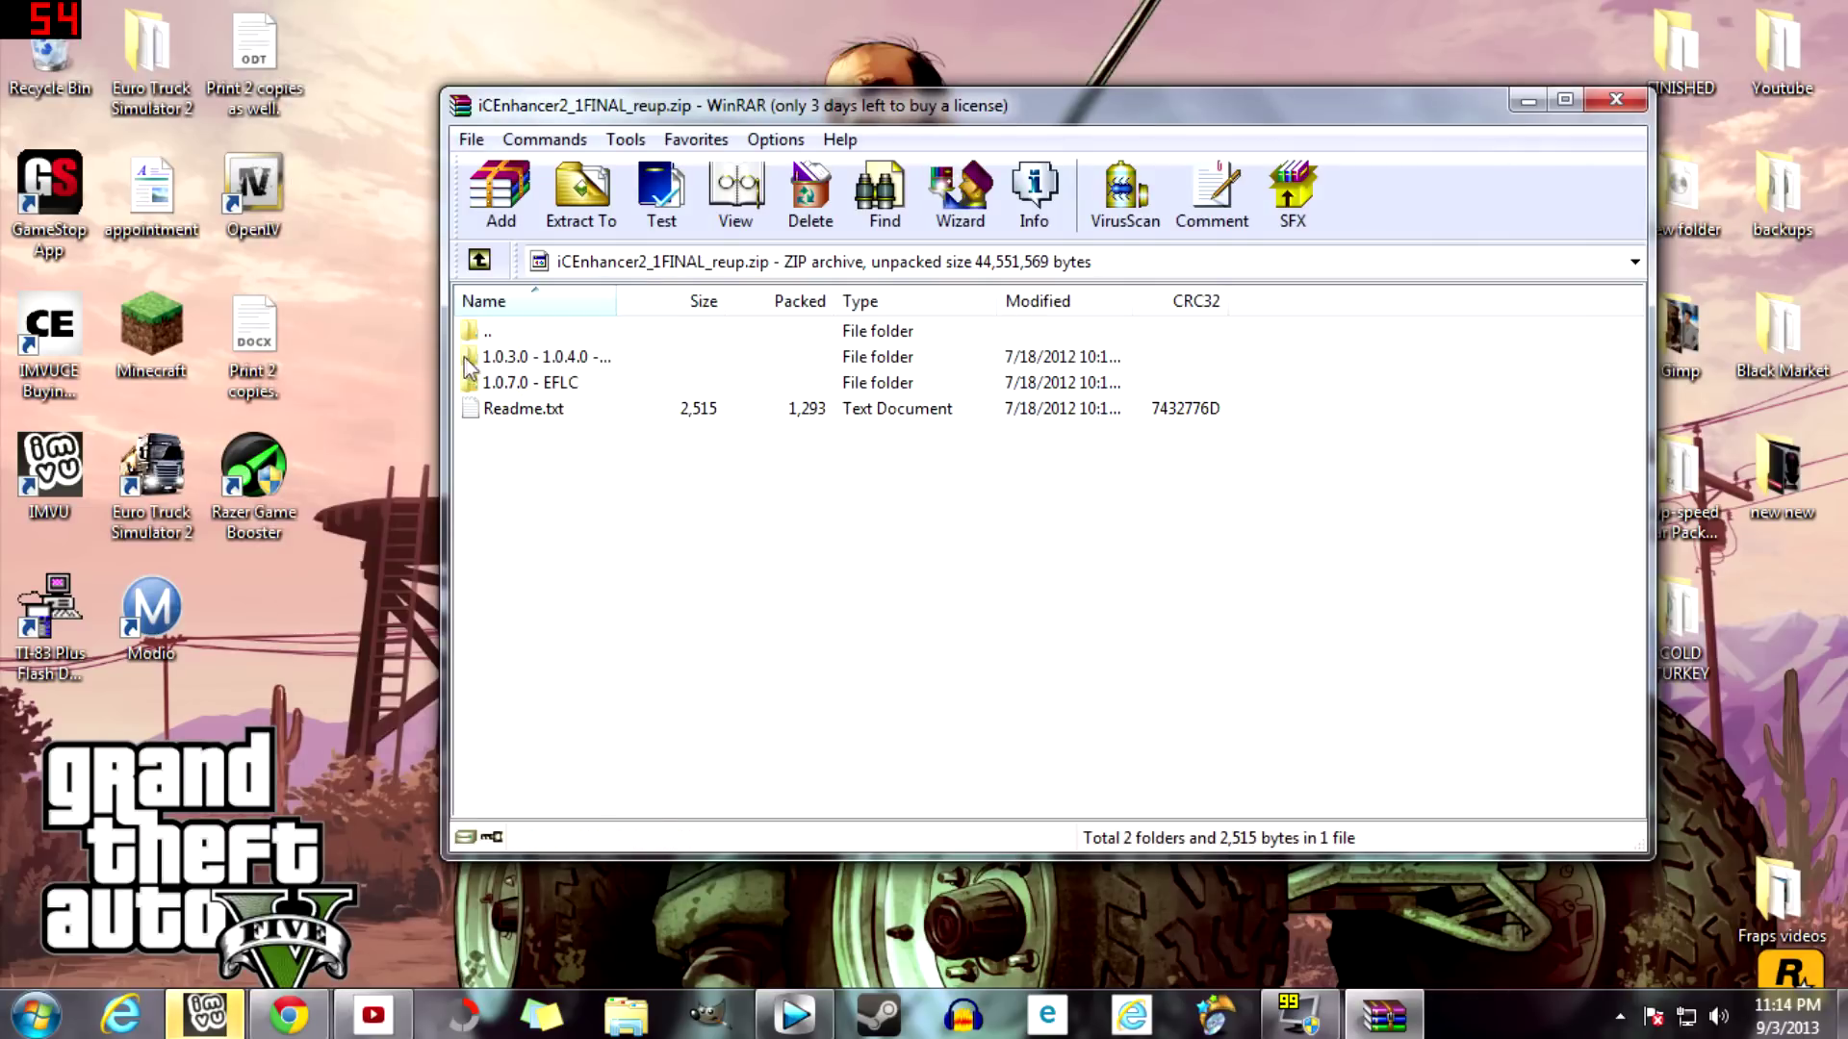
mouse_move(558, 384)
mouse_down()
mouse_move(510, 365)
mouse_move(544, 385)
mouse_move(522, 384)
mouse_move(519, 362)
mouse_move(539, 365)
mouse_move(544, 389)
mouse_up()
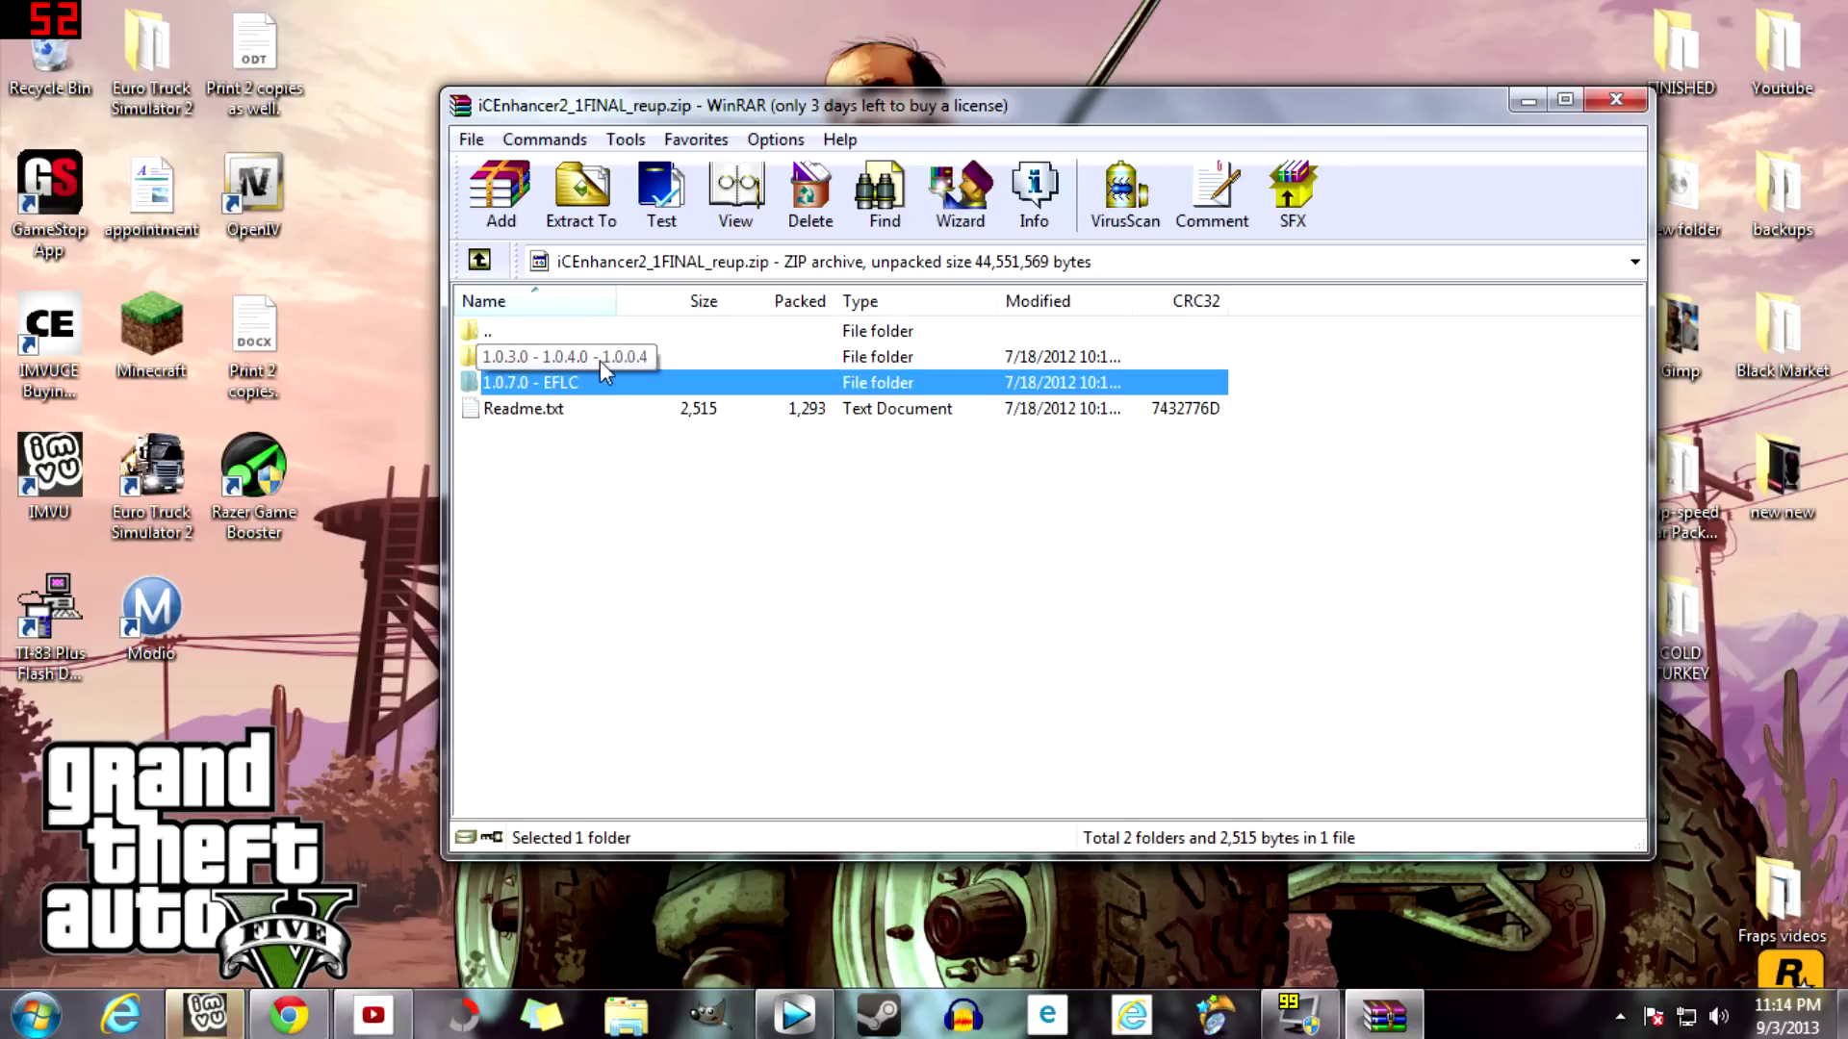
double_click(541, 390)
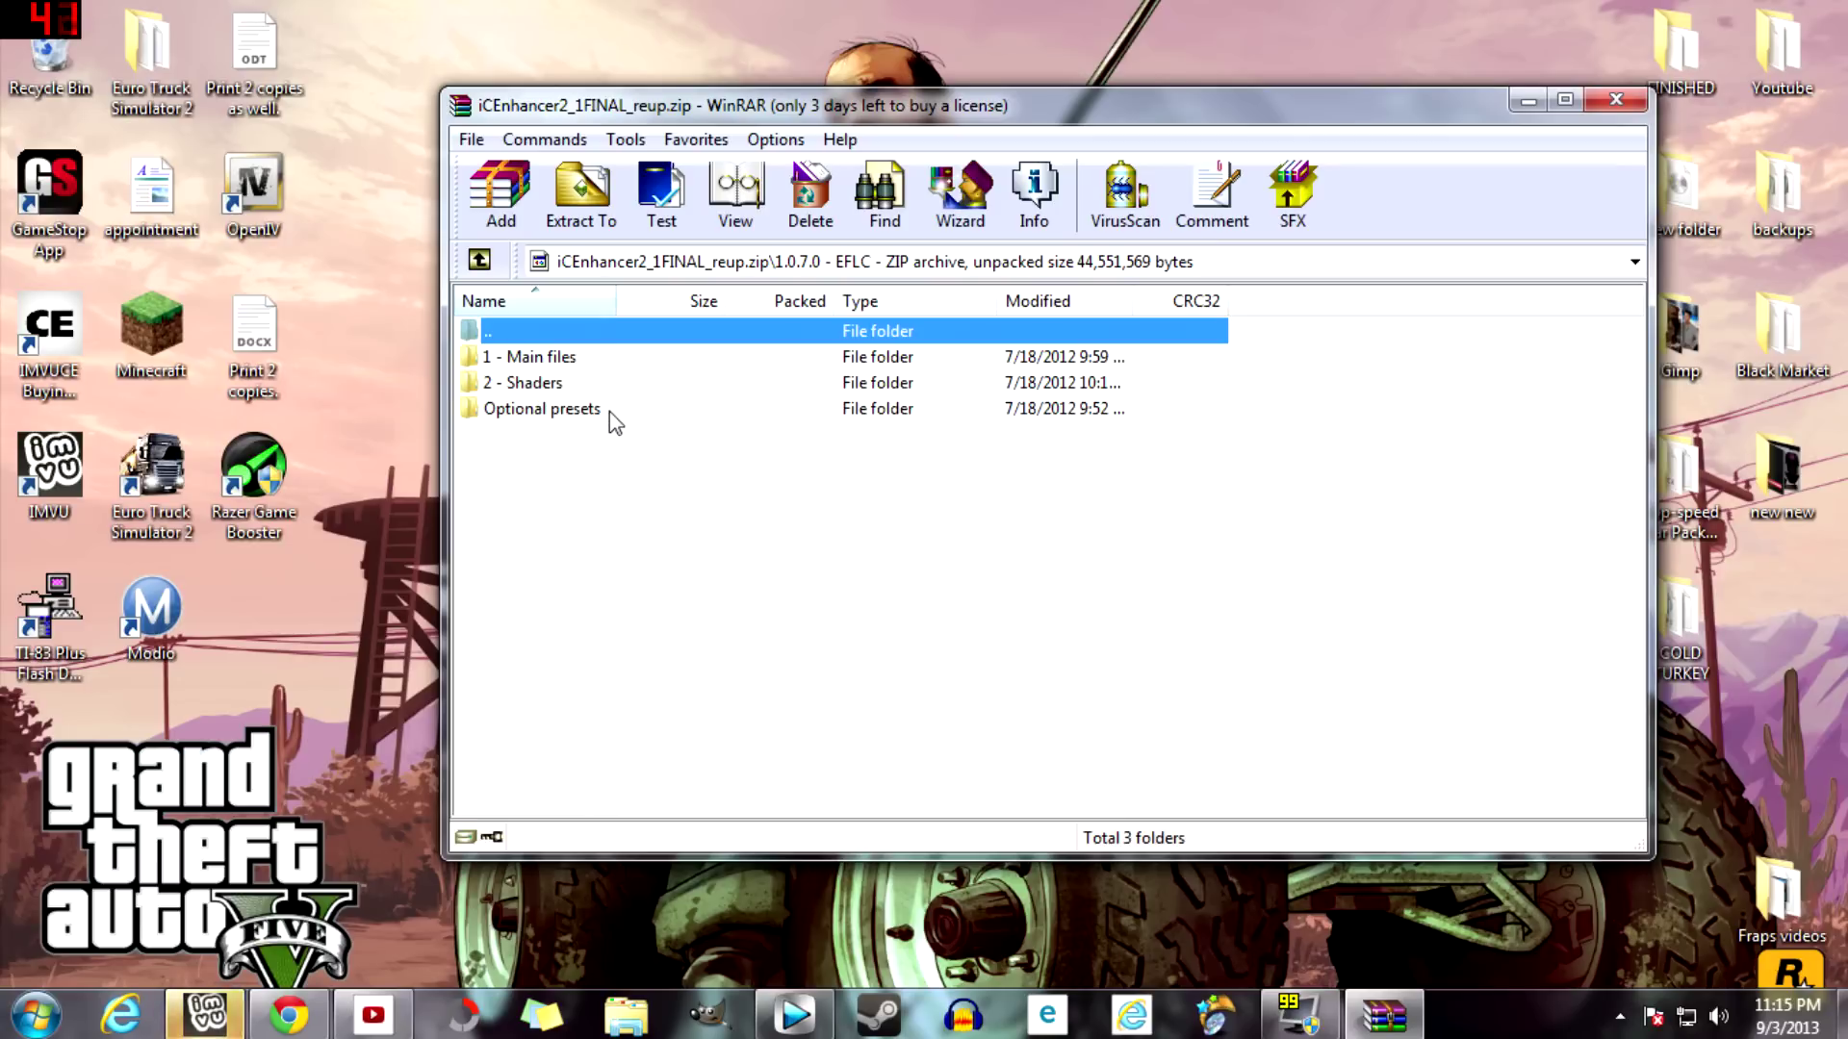
double_click(550, 360)
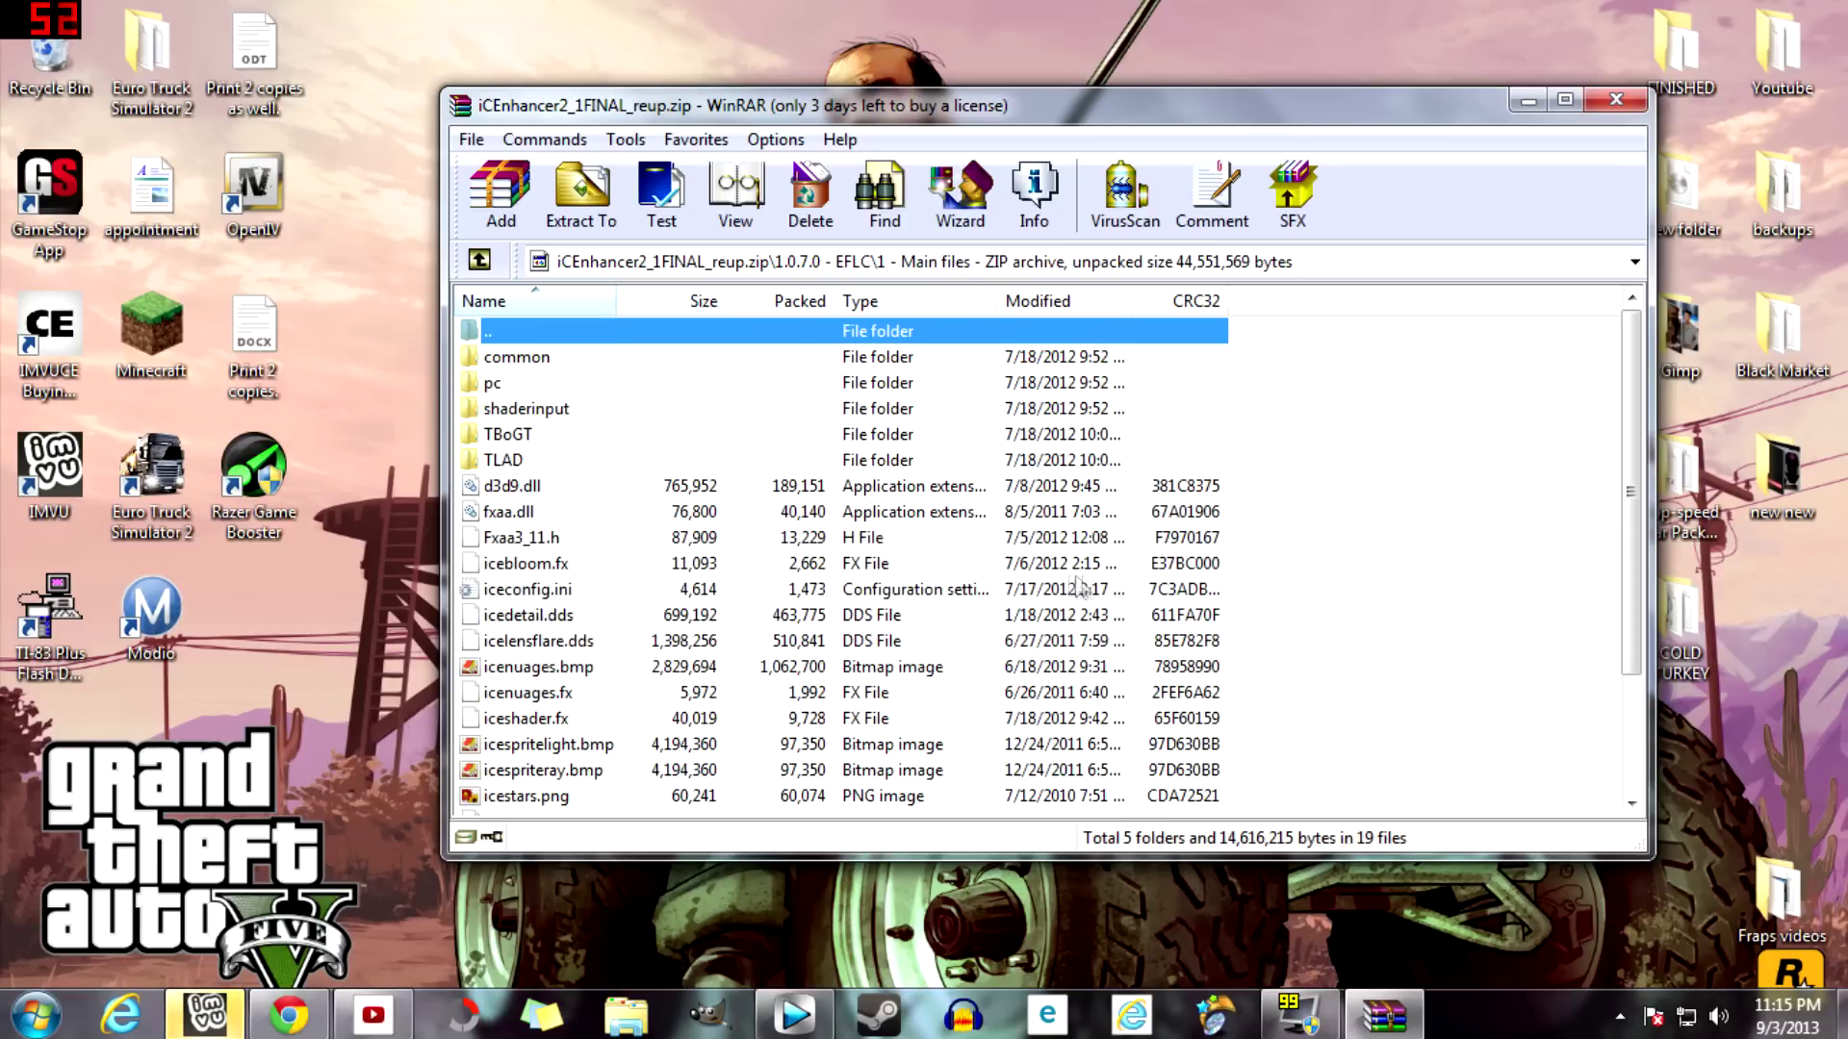
Step: Select the 19 loose files in Main files and open a Windows Explorer window
scroll(1101, 575, down, 1)
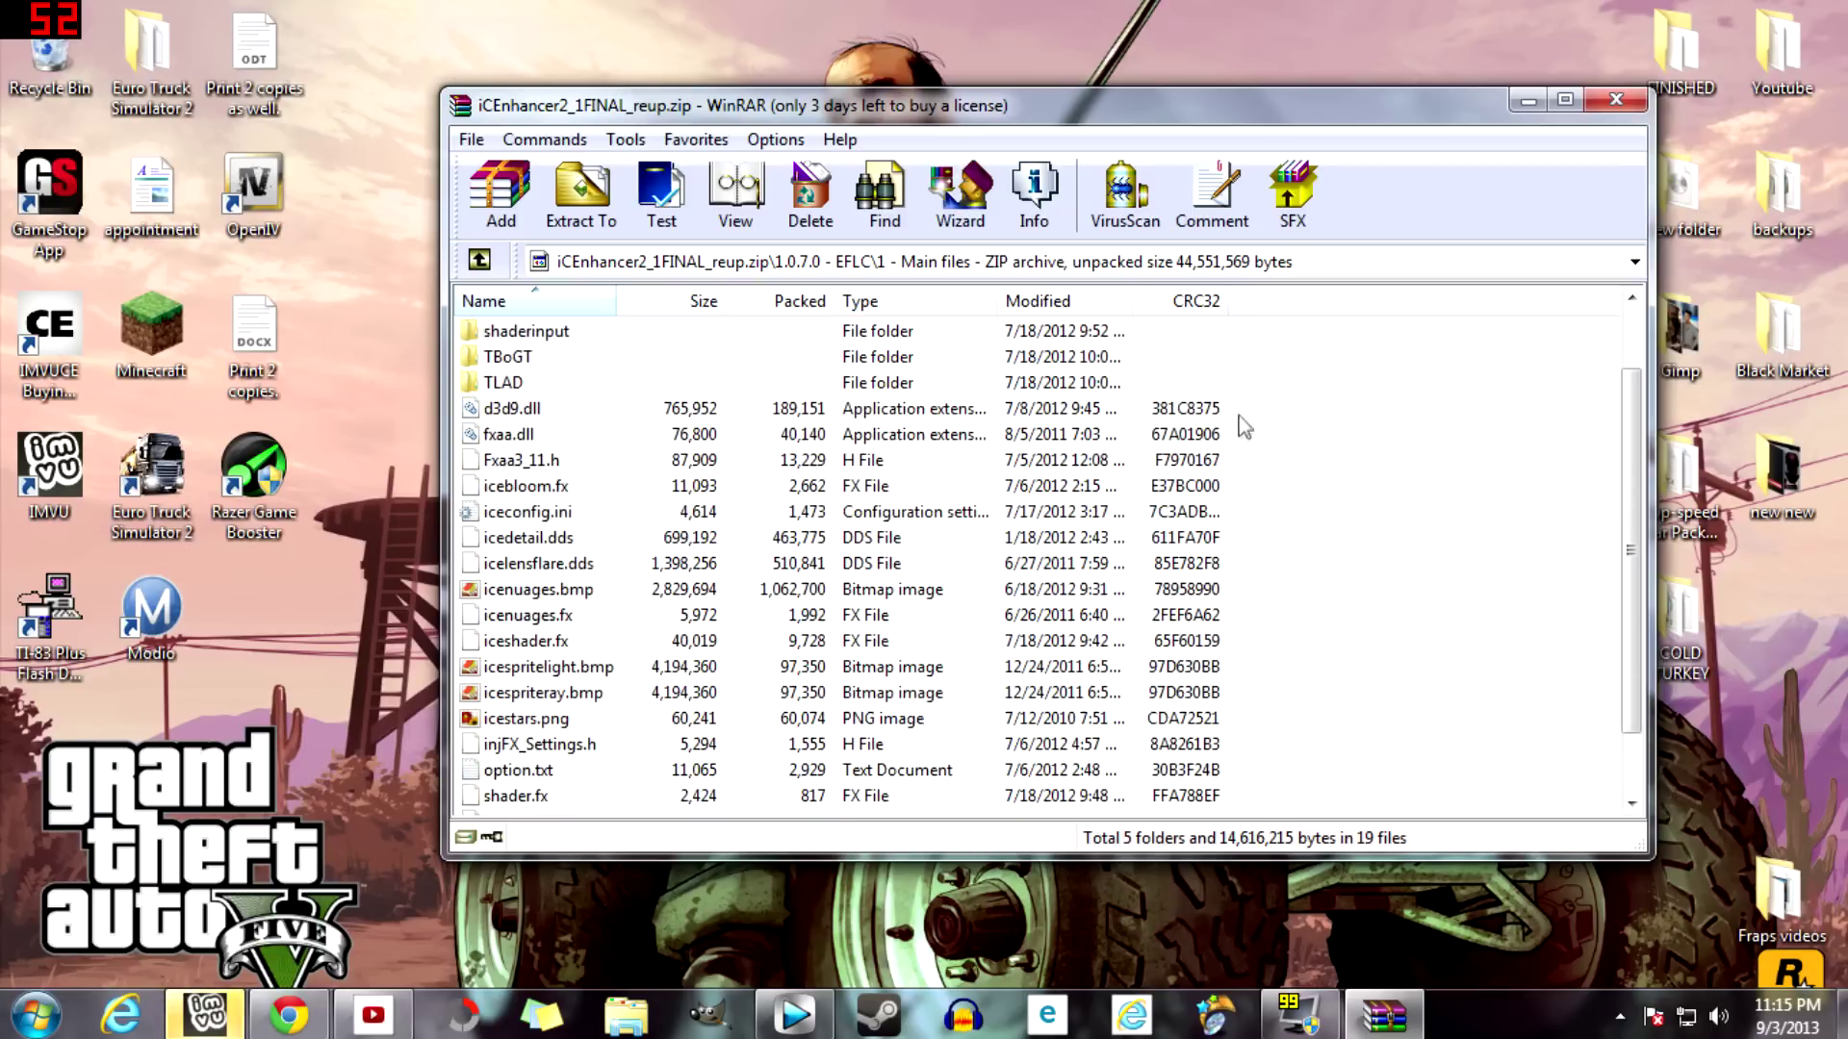
drag(1242, 408, 932, 948)
drag(1636, 477, 1628, 358)
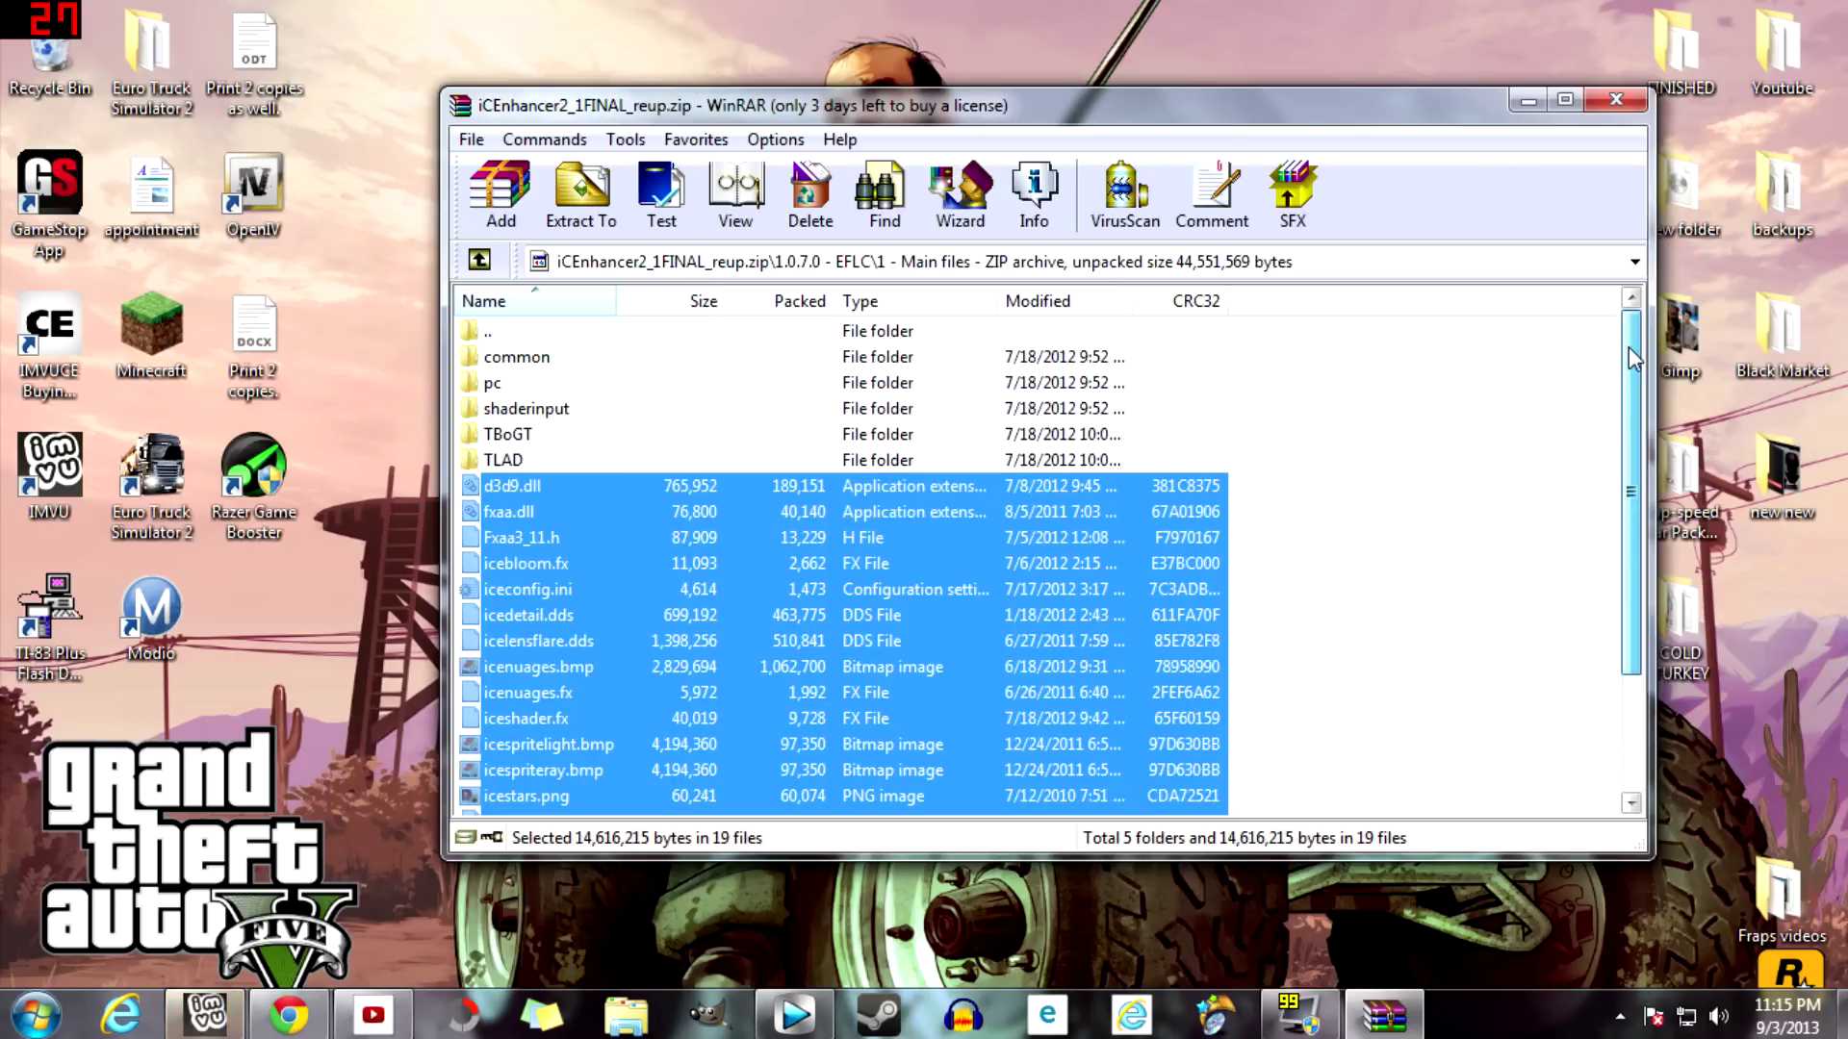
click(658, 1015)
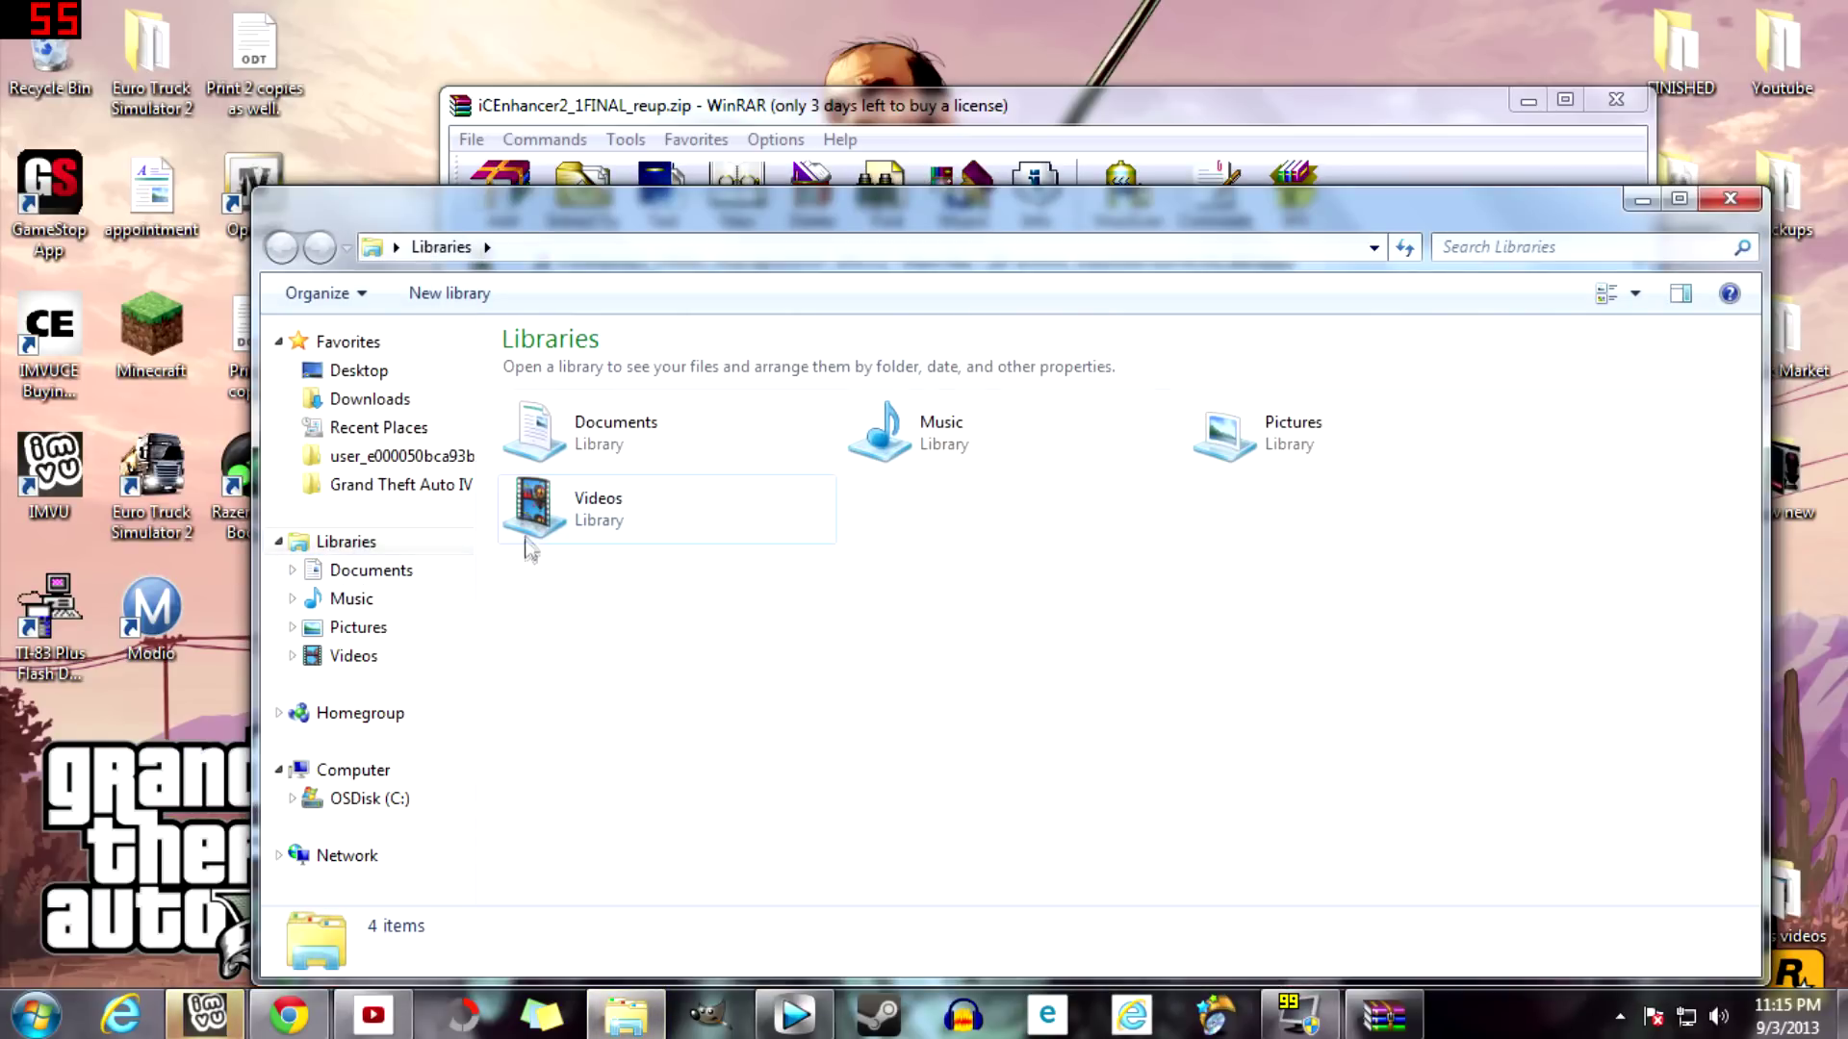
Step: Navigate Explorer to Program Files (x86)\2K Games\Grand Theft Auto IV
click(438, 486)
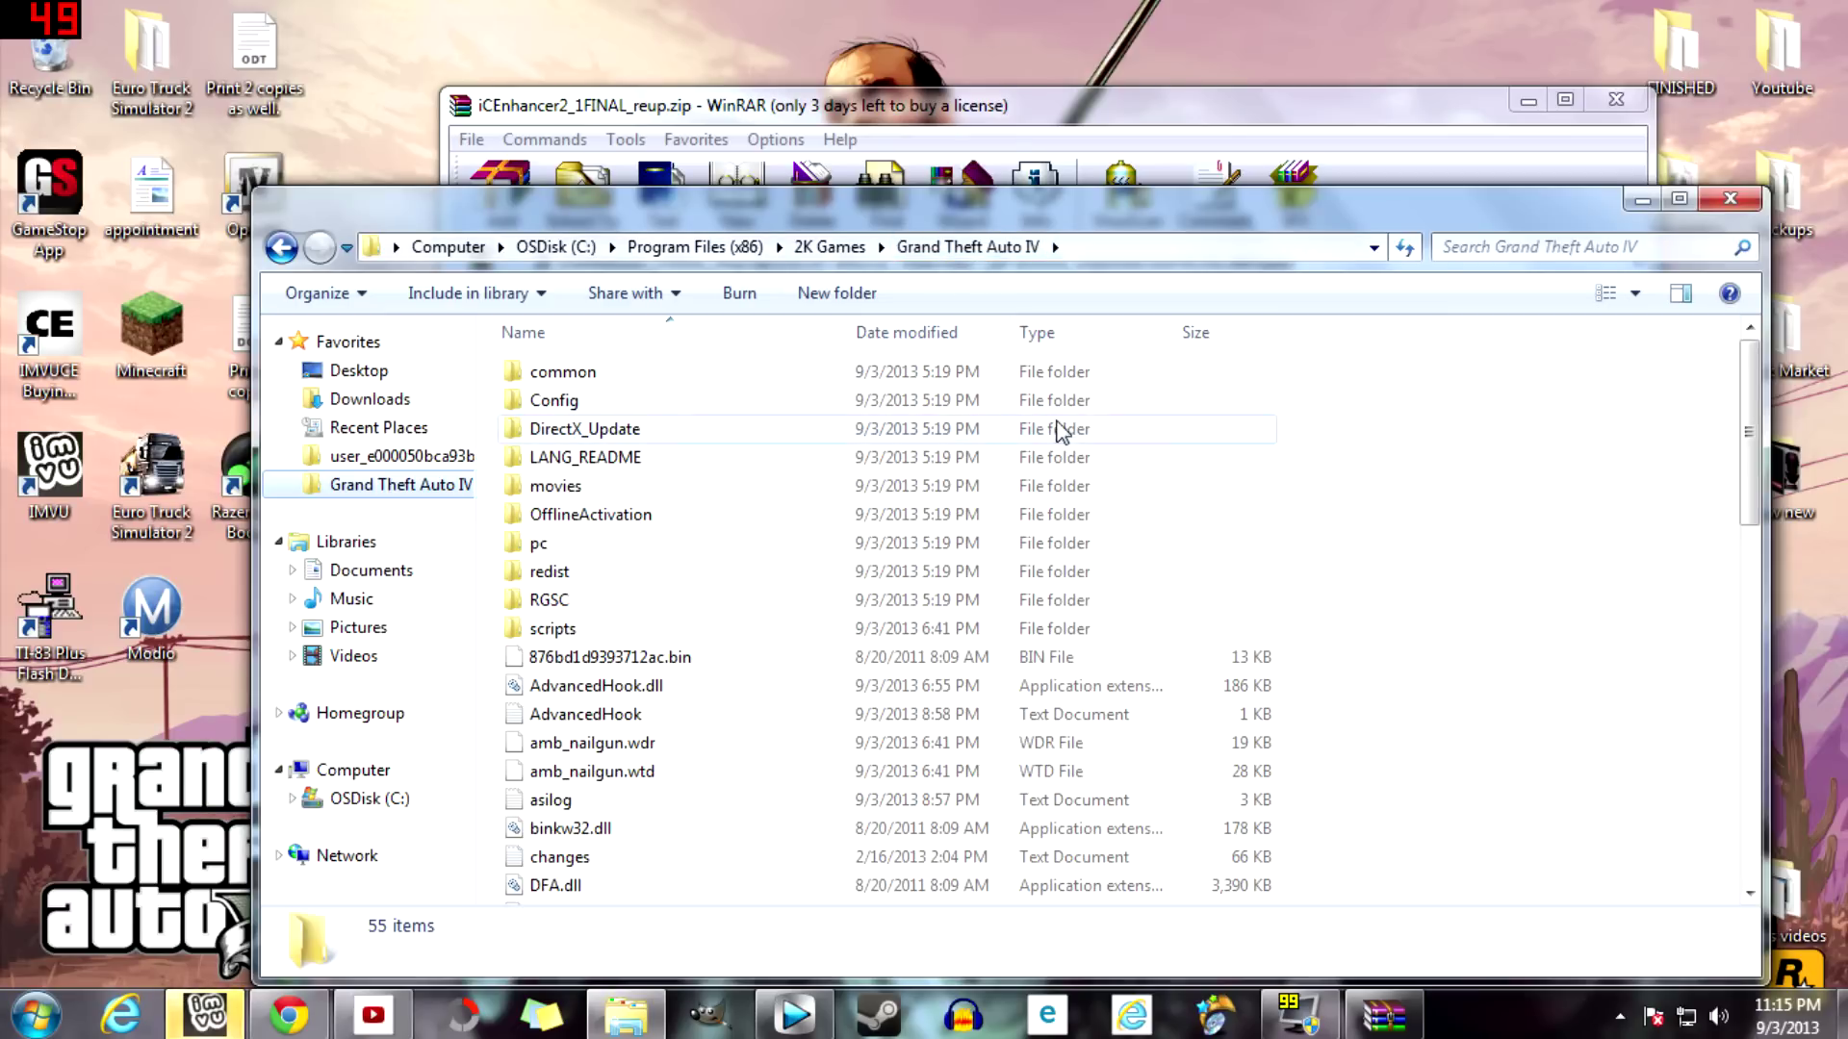
click(834, 248)
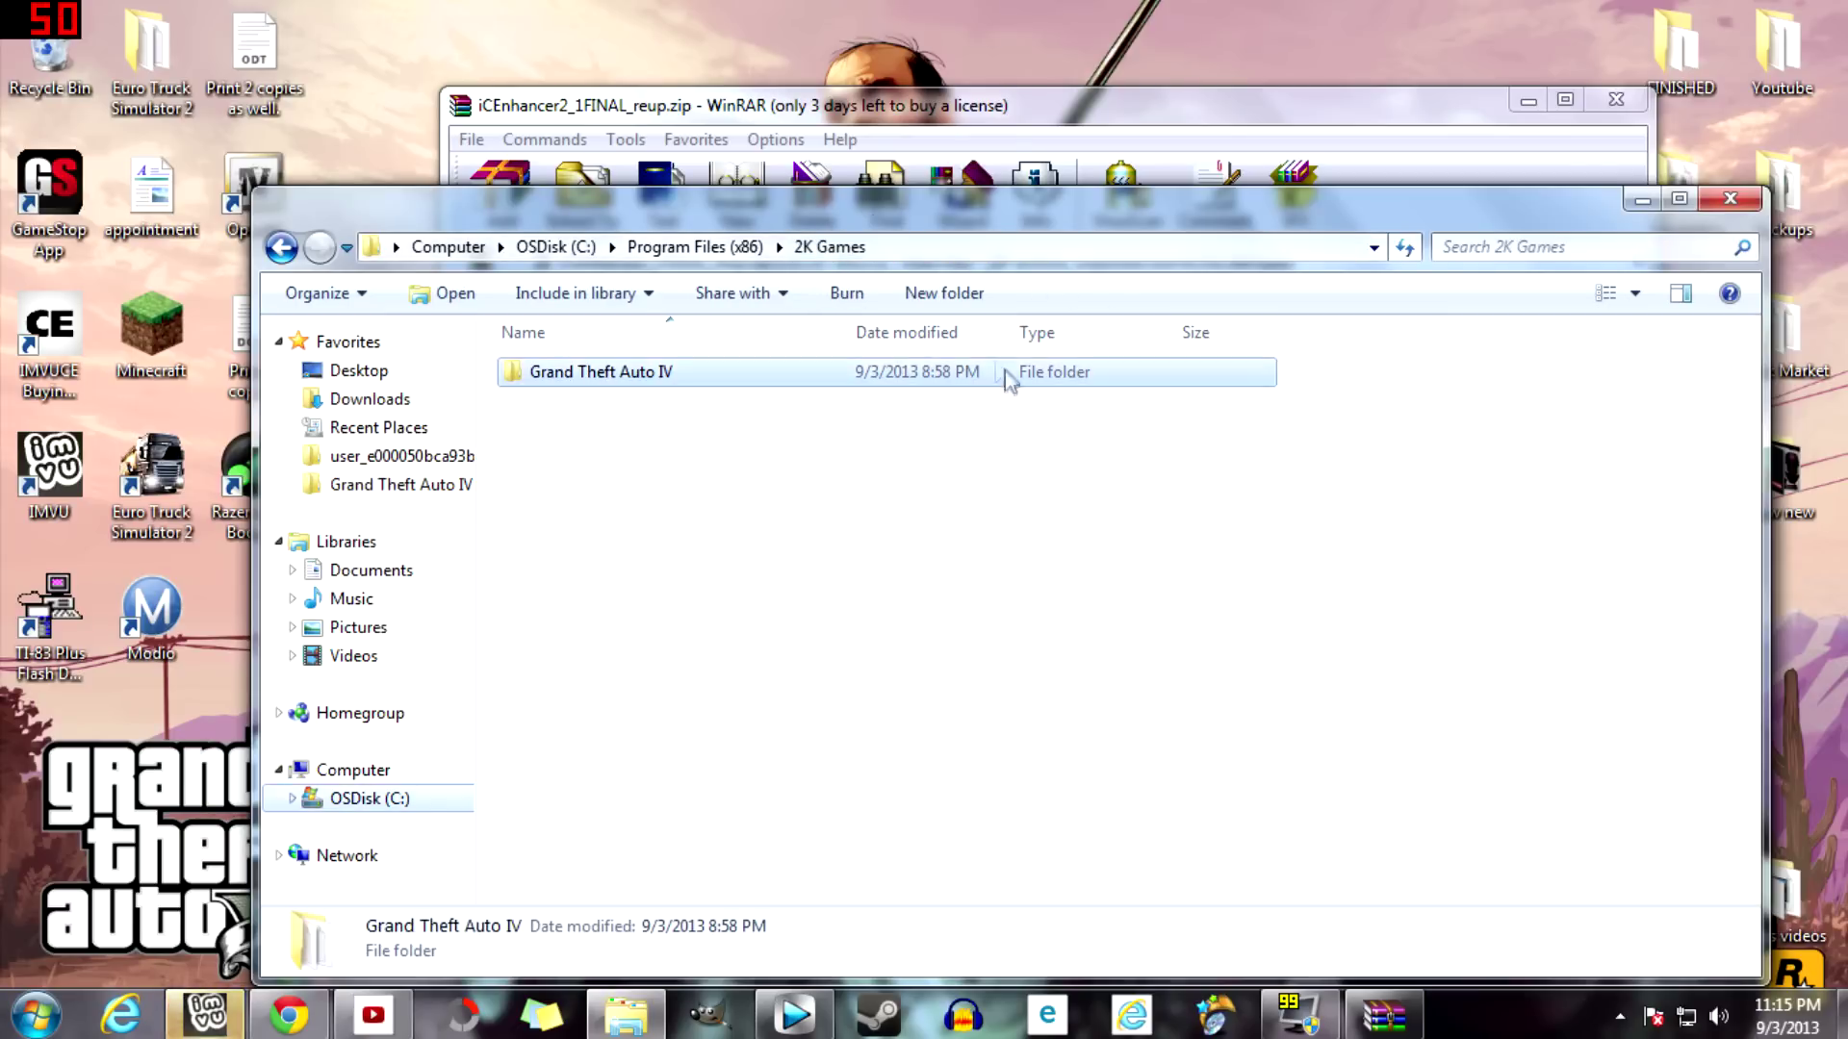
click(616, 472)
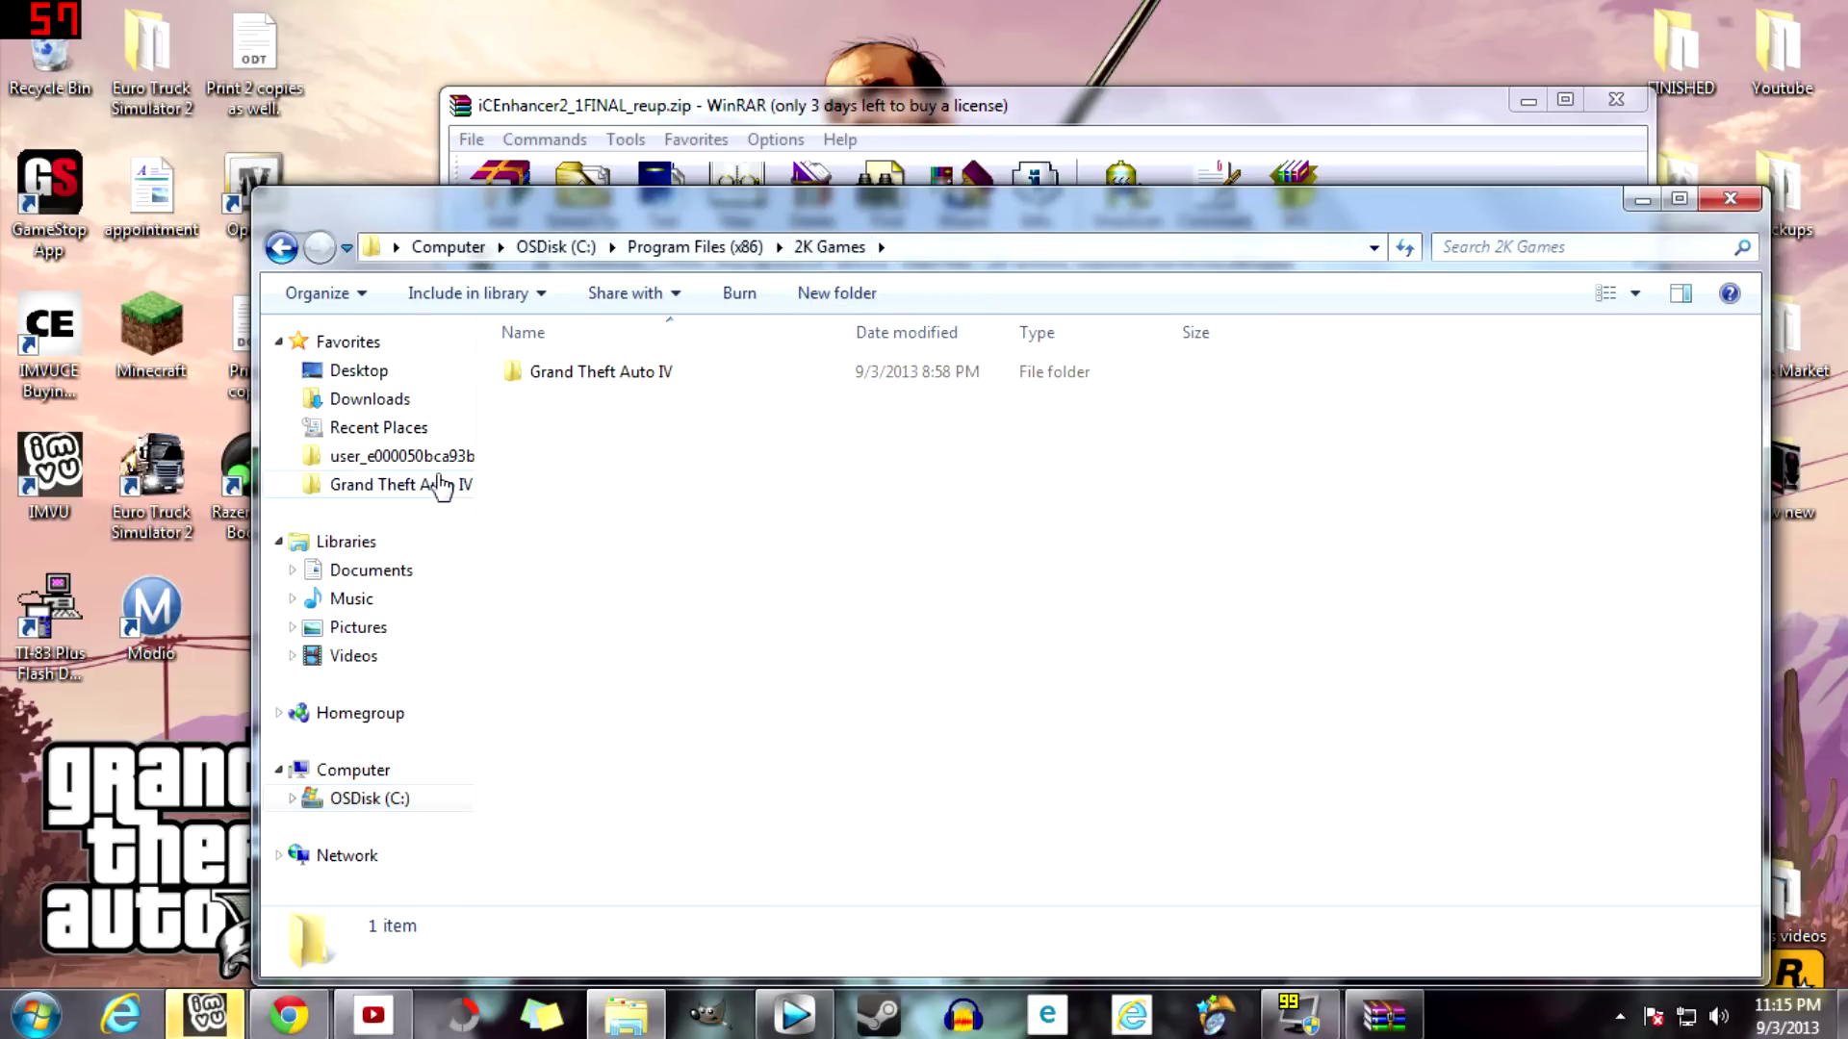
click(441, 485)
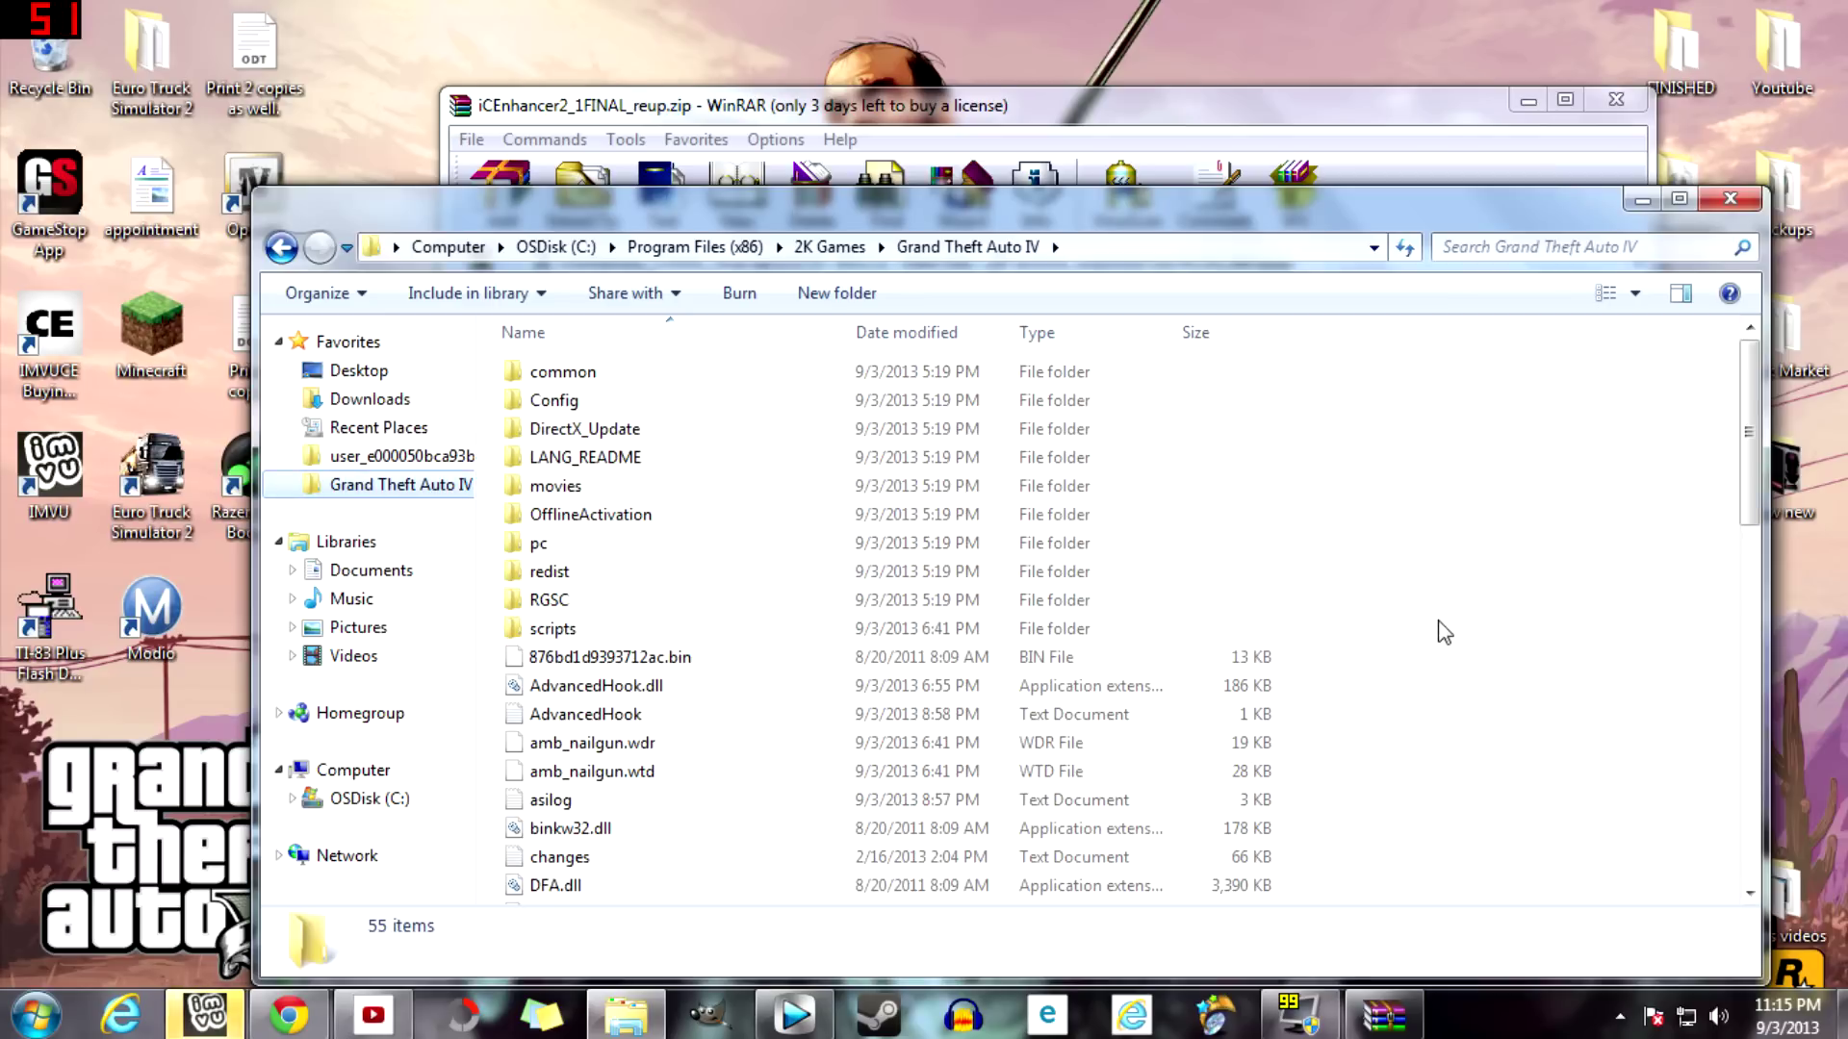
scroll(1443, 632, down, 12)
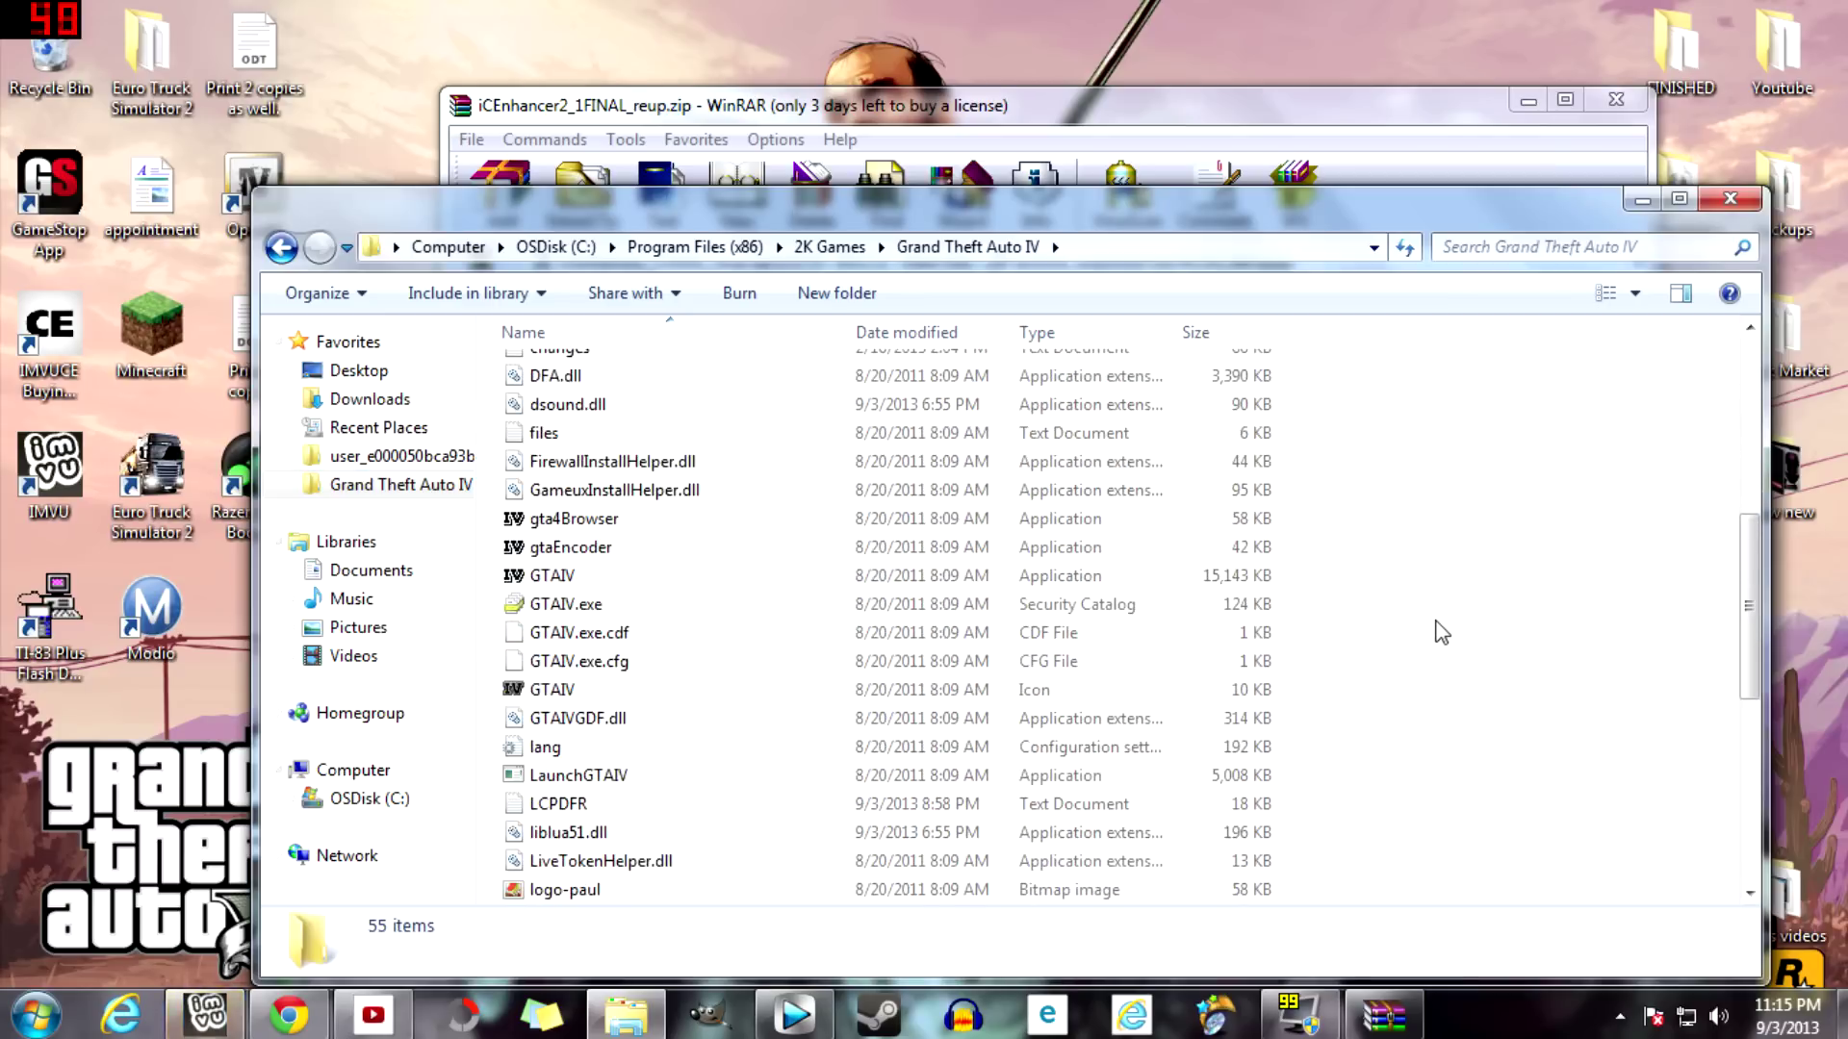
click(1013, 151)
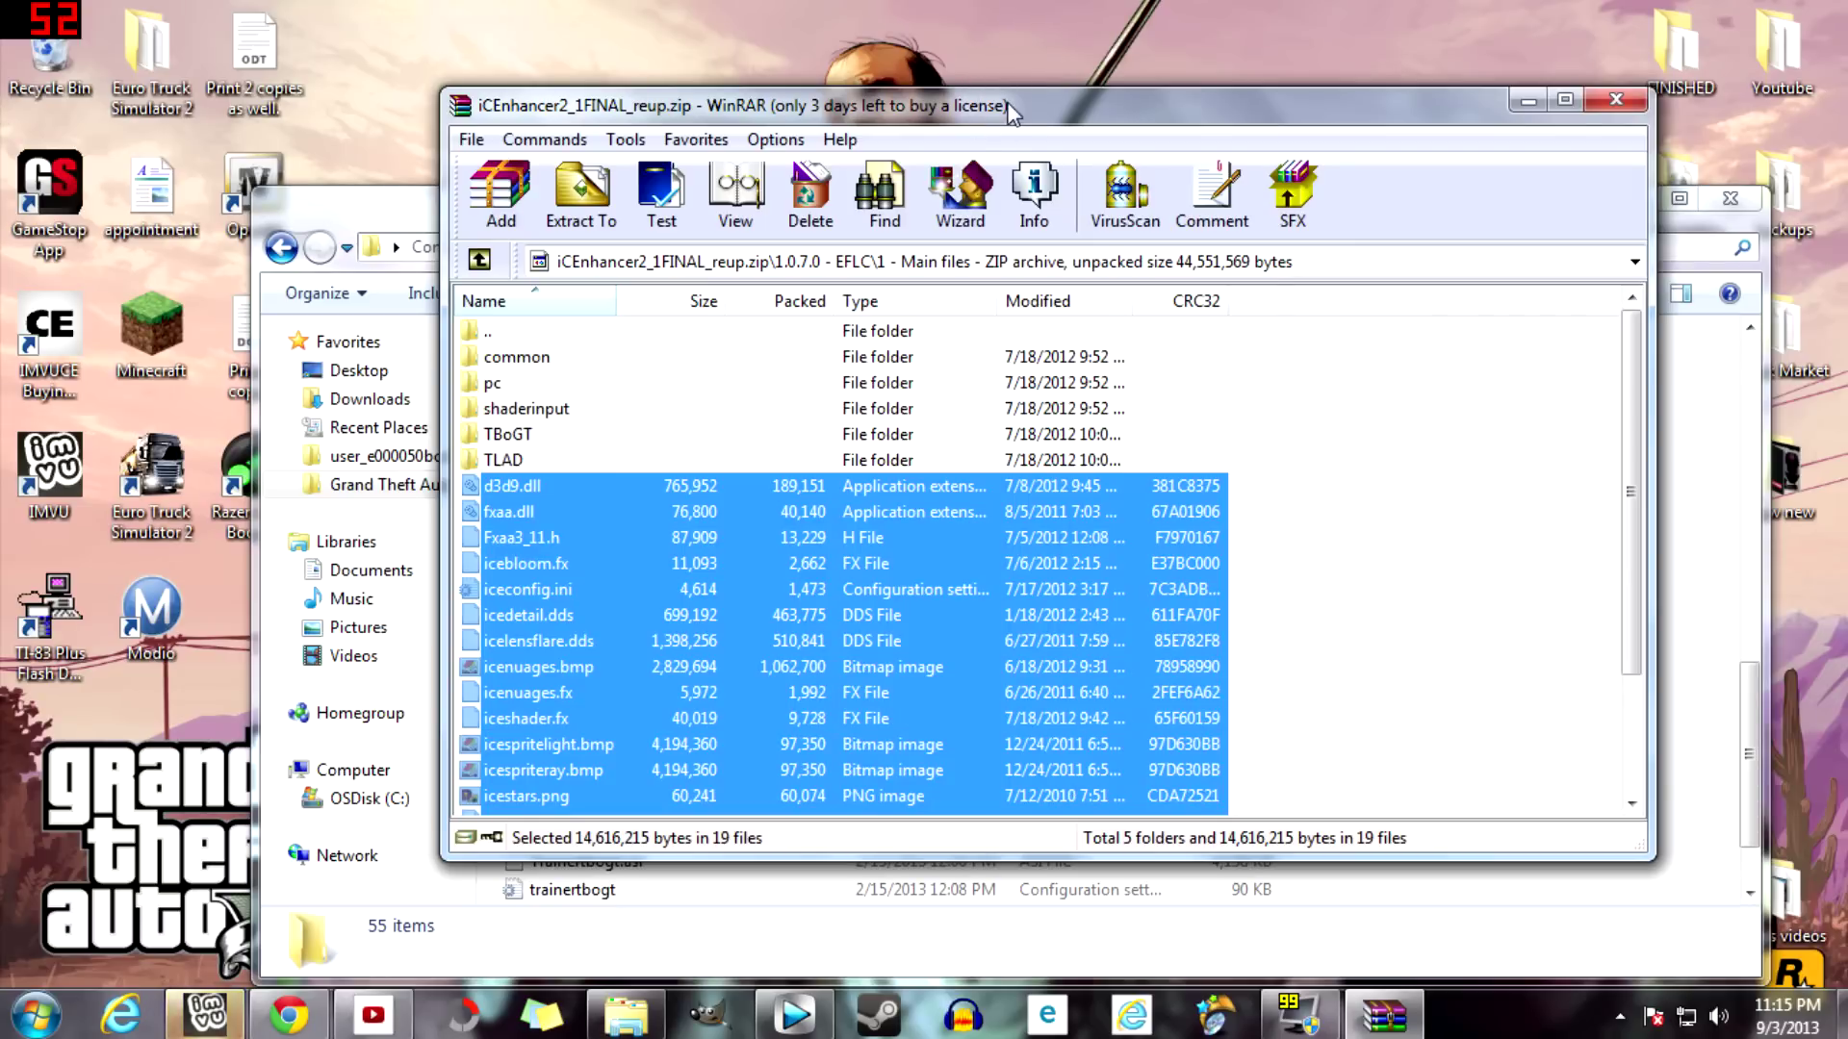
Step: Drag the 19 selected files from WinRAR into the Grand Theft Auto IV folder, granting administrator access
drag(1011, 108, 640, 93)
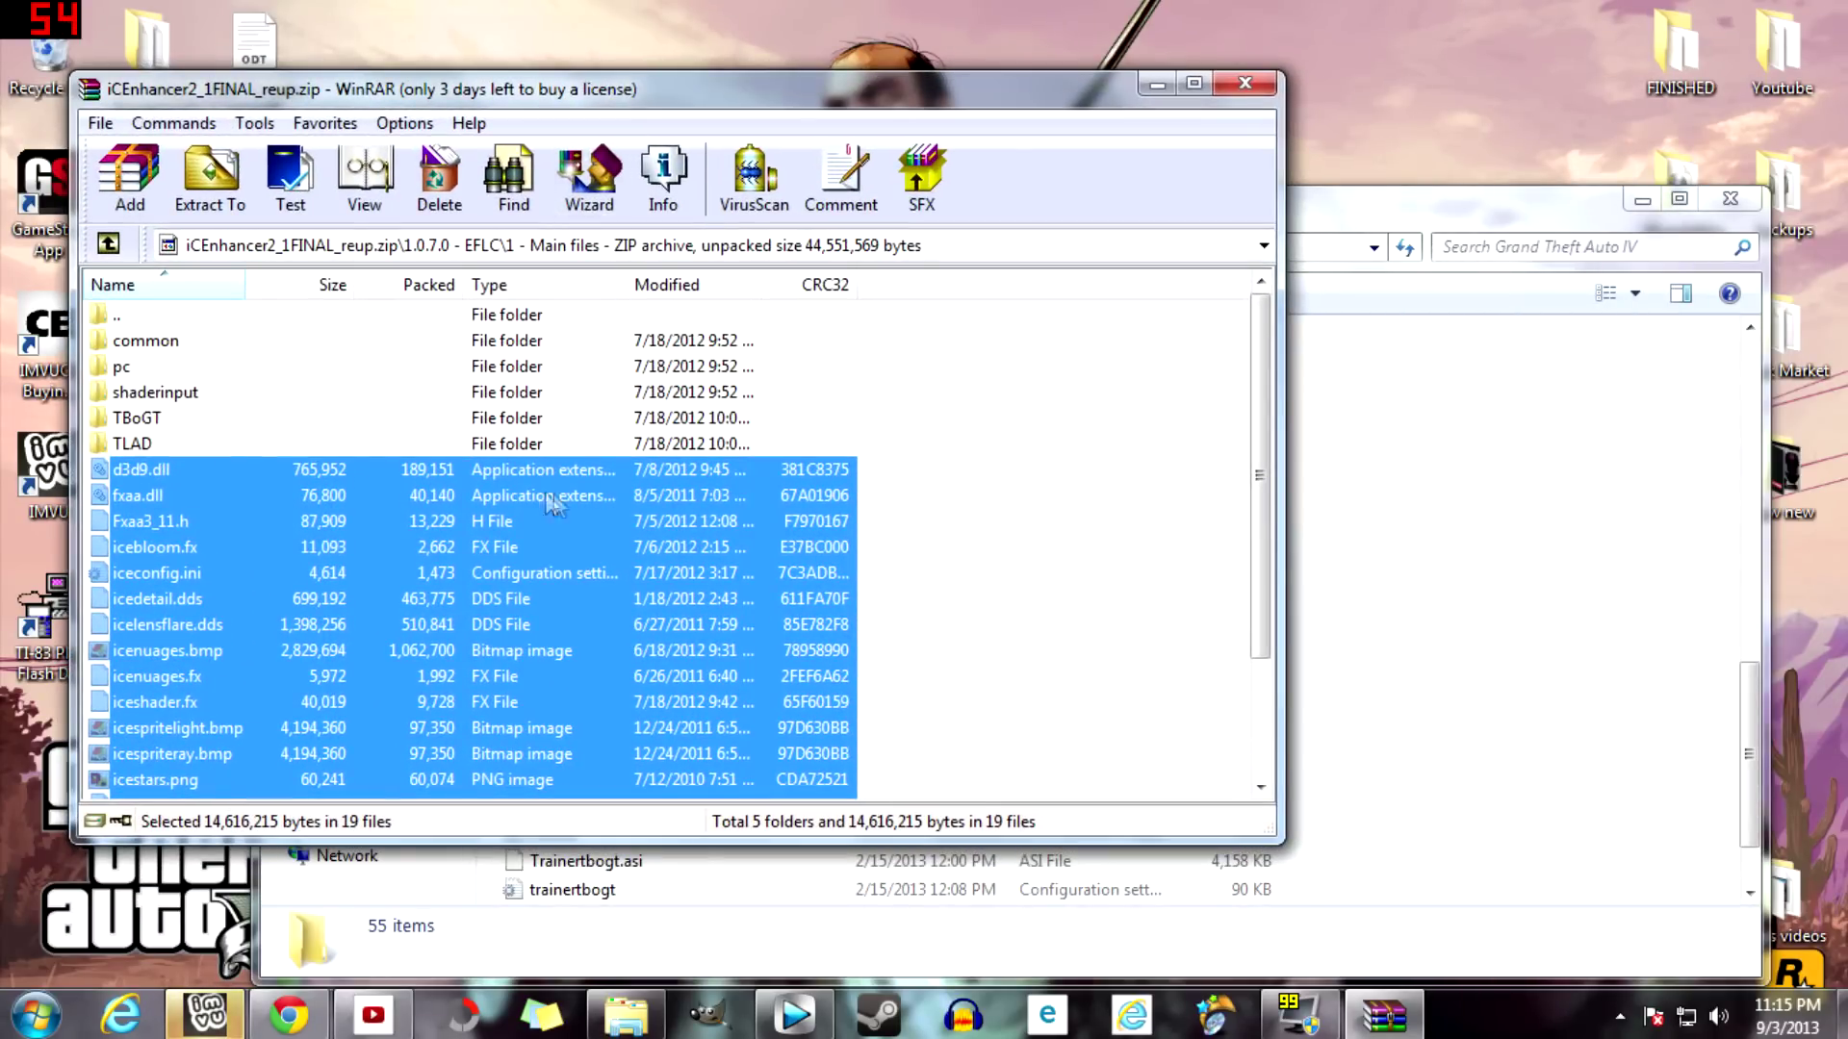
drag(204, 471, 1458, 674)
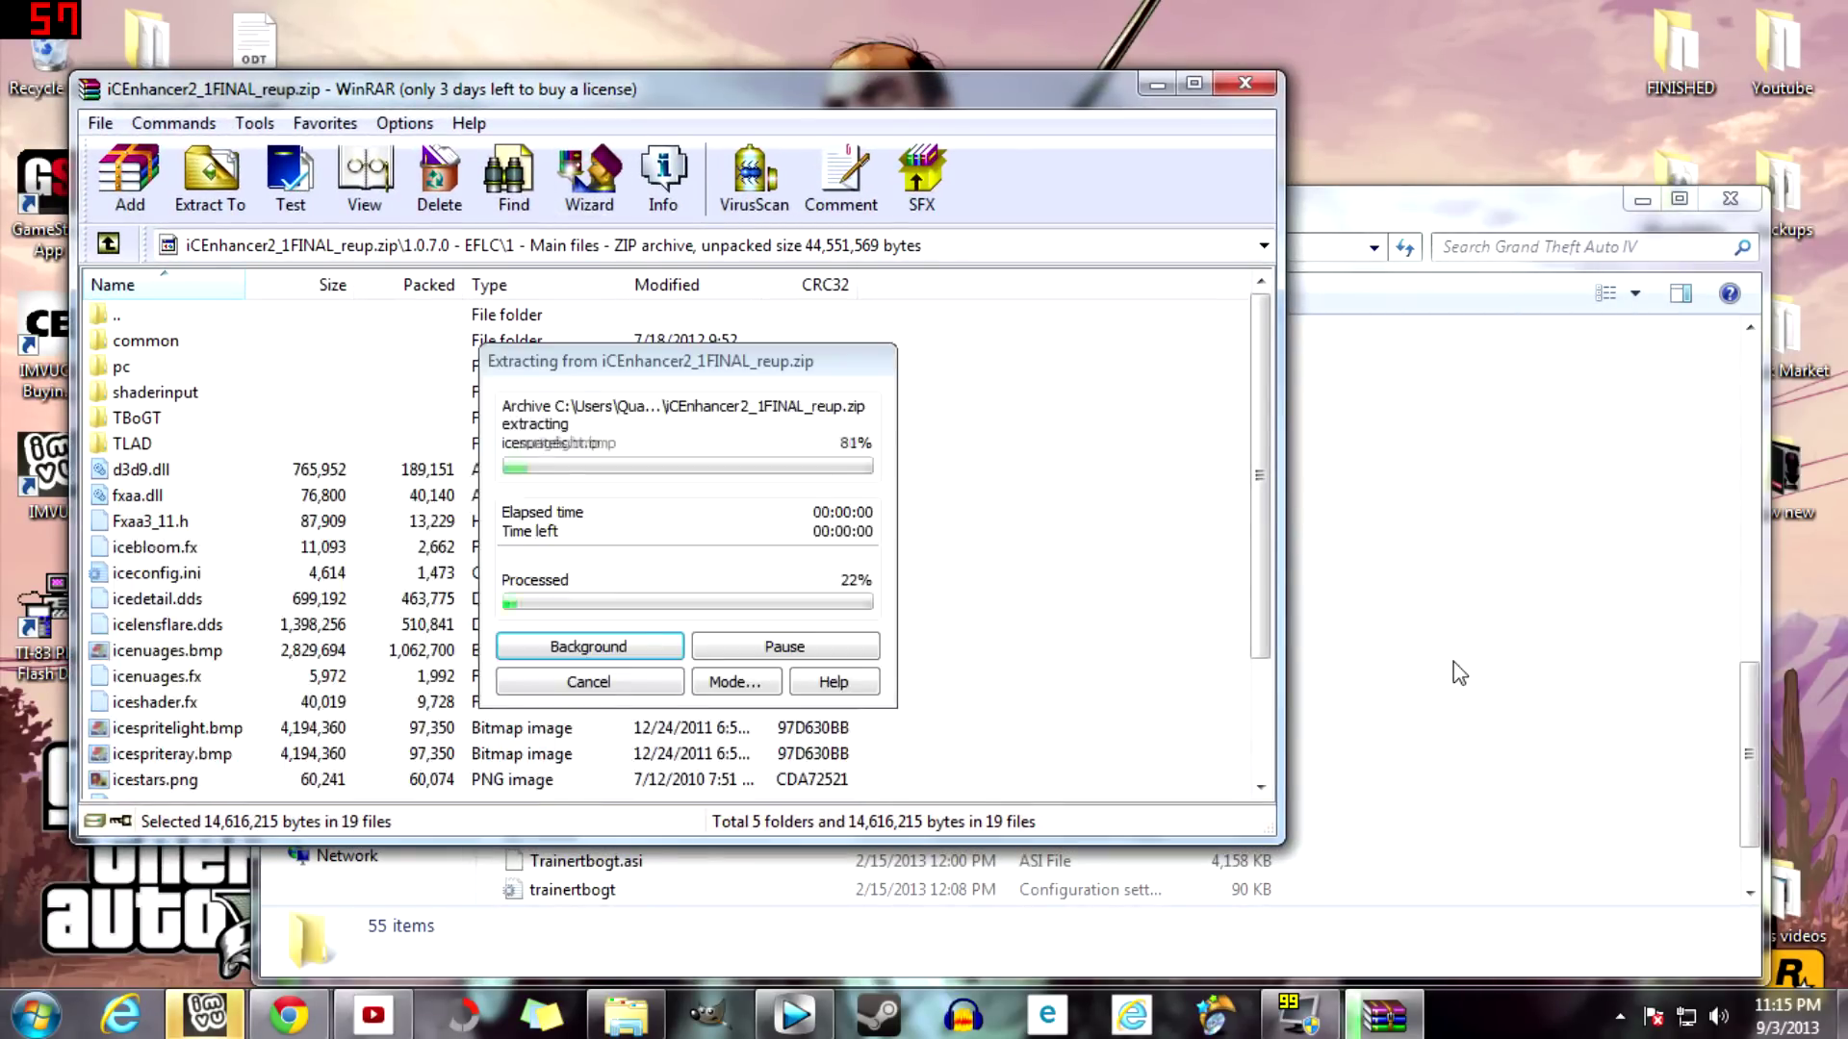
click(827, 602)
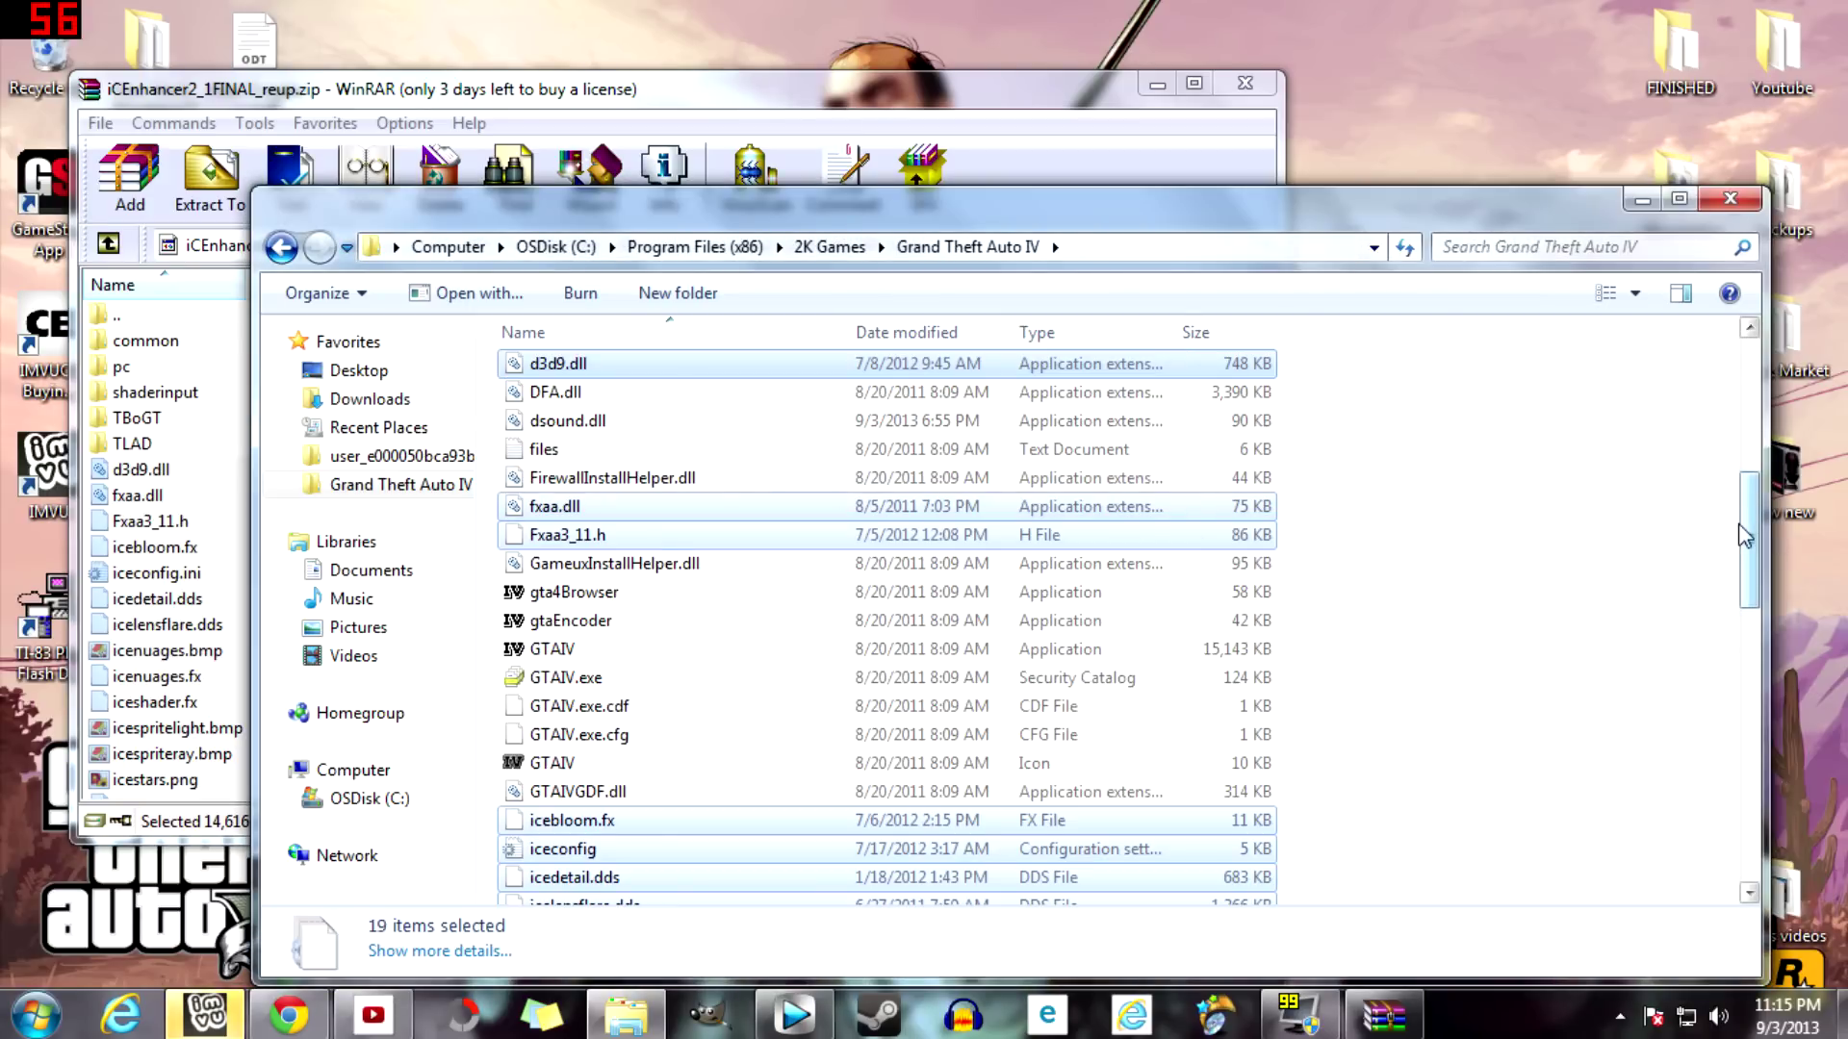
drag(1753, 529, 1804, 375)
Step: Open common\data in both the archive and the game's Explorer window, checking the backups folder
click(608, 95)
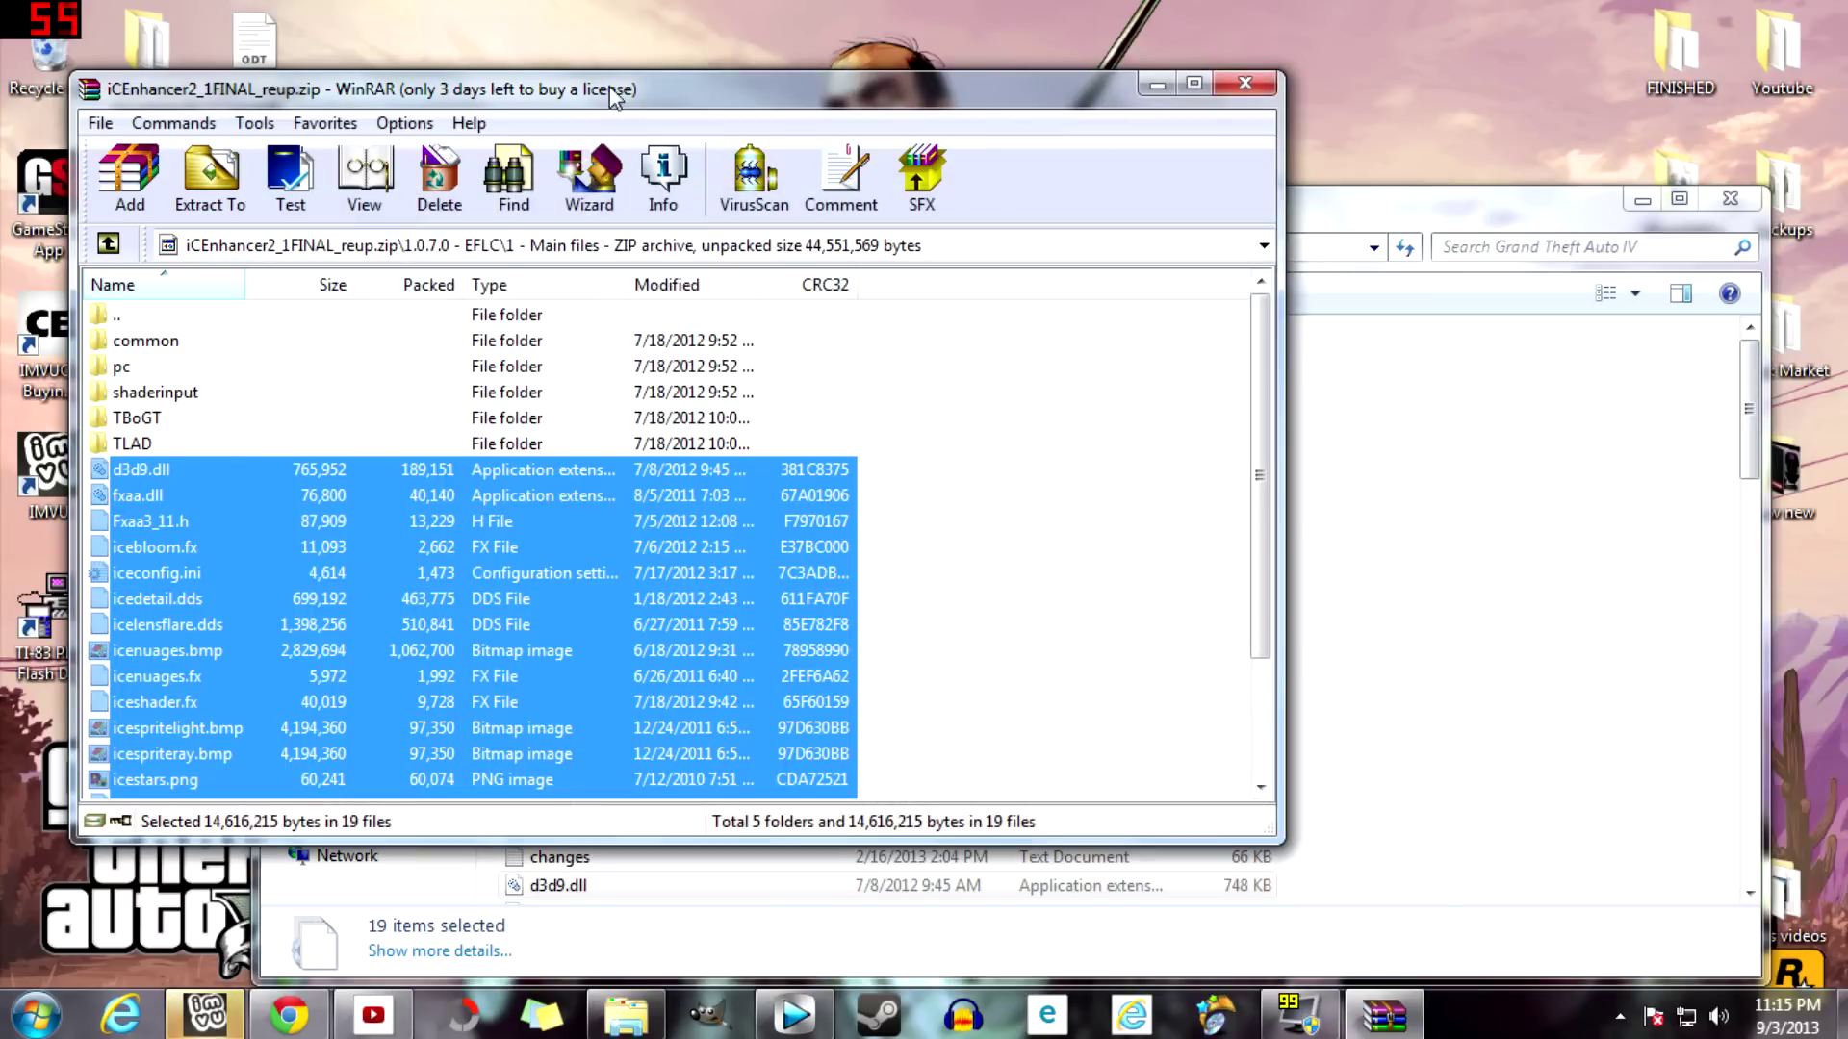
click(1001, 566)
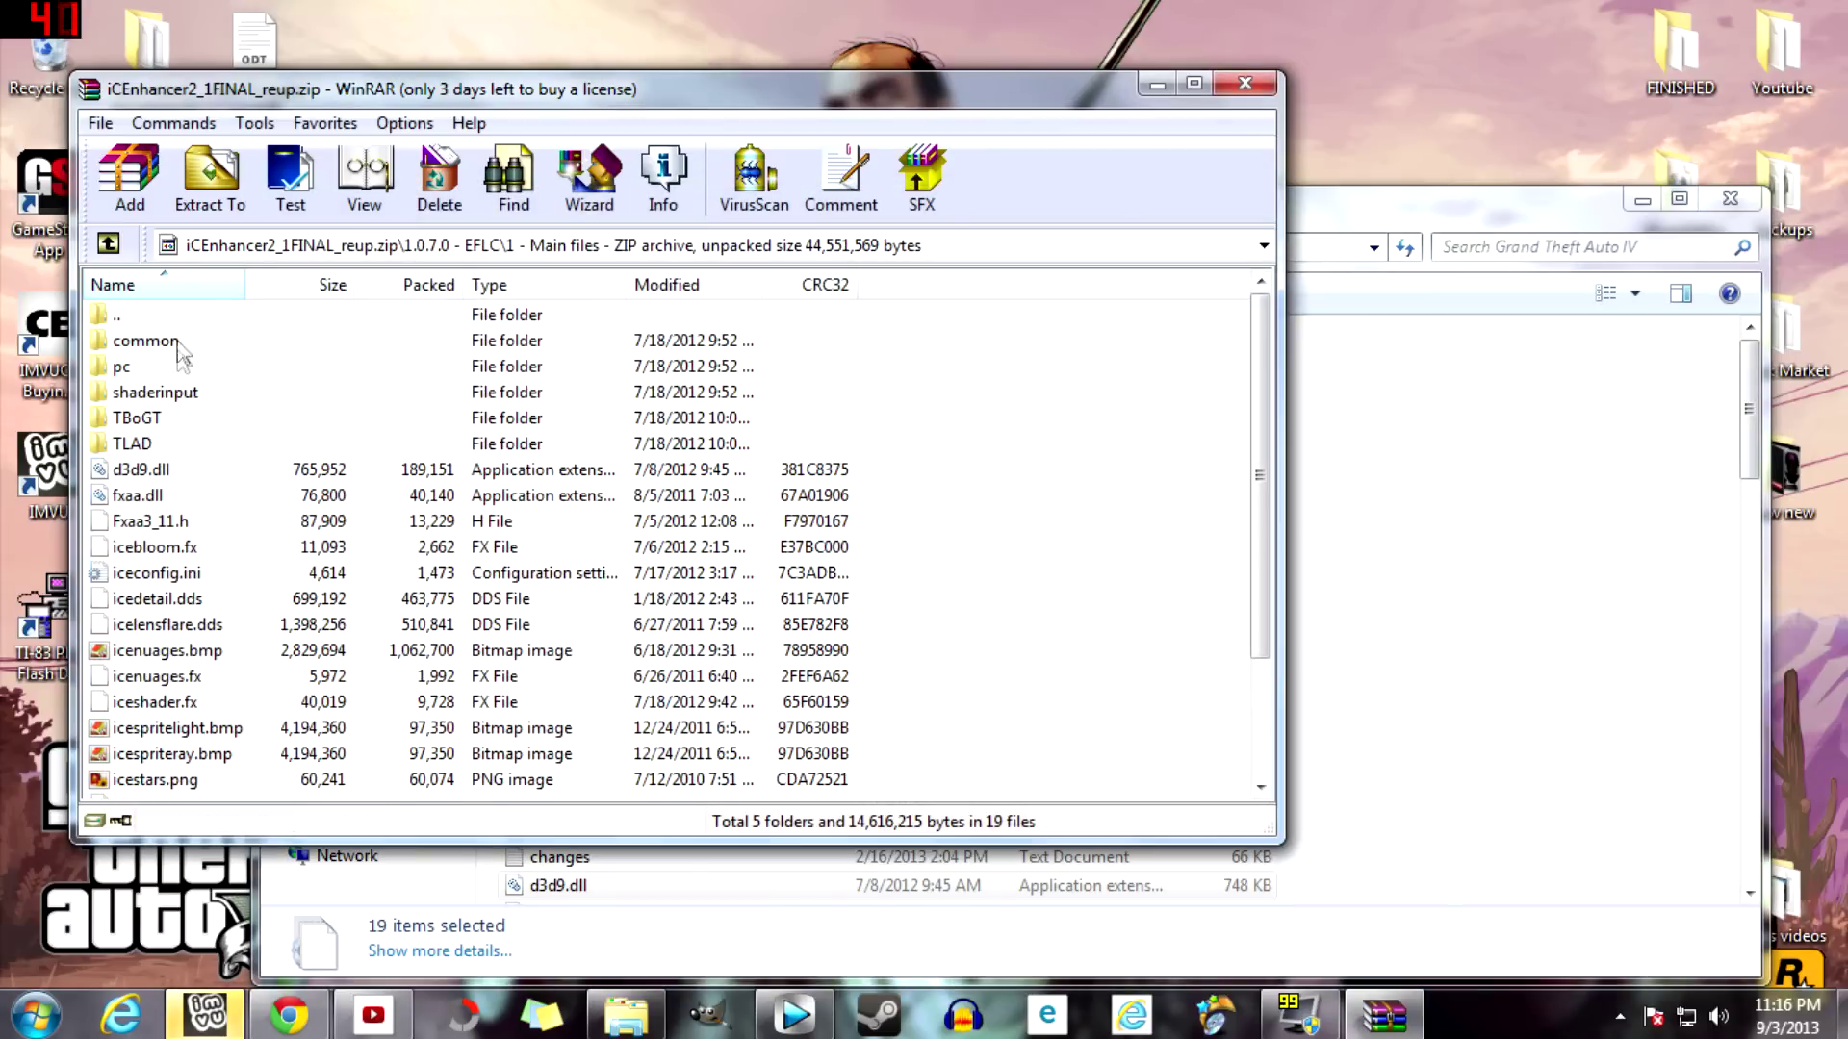
double_click(161, 345)
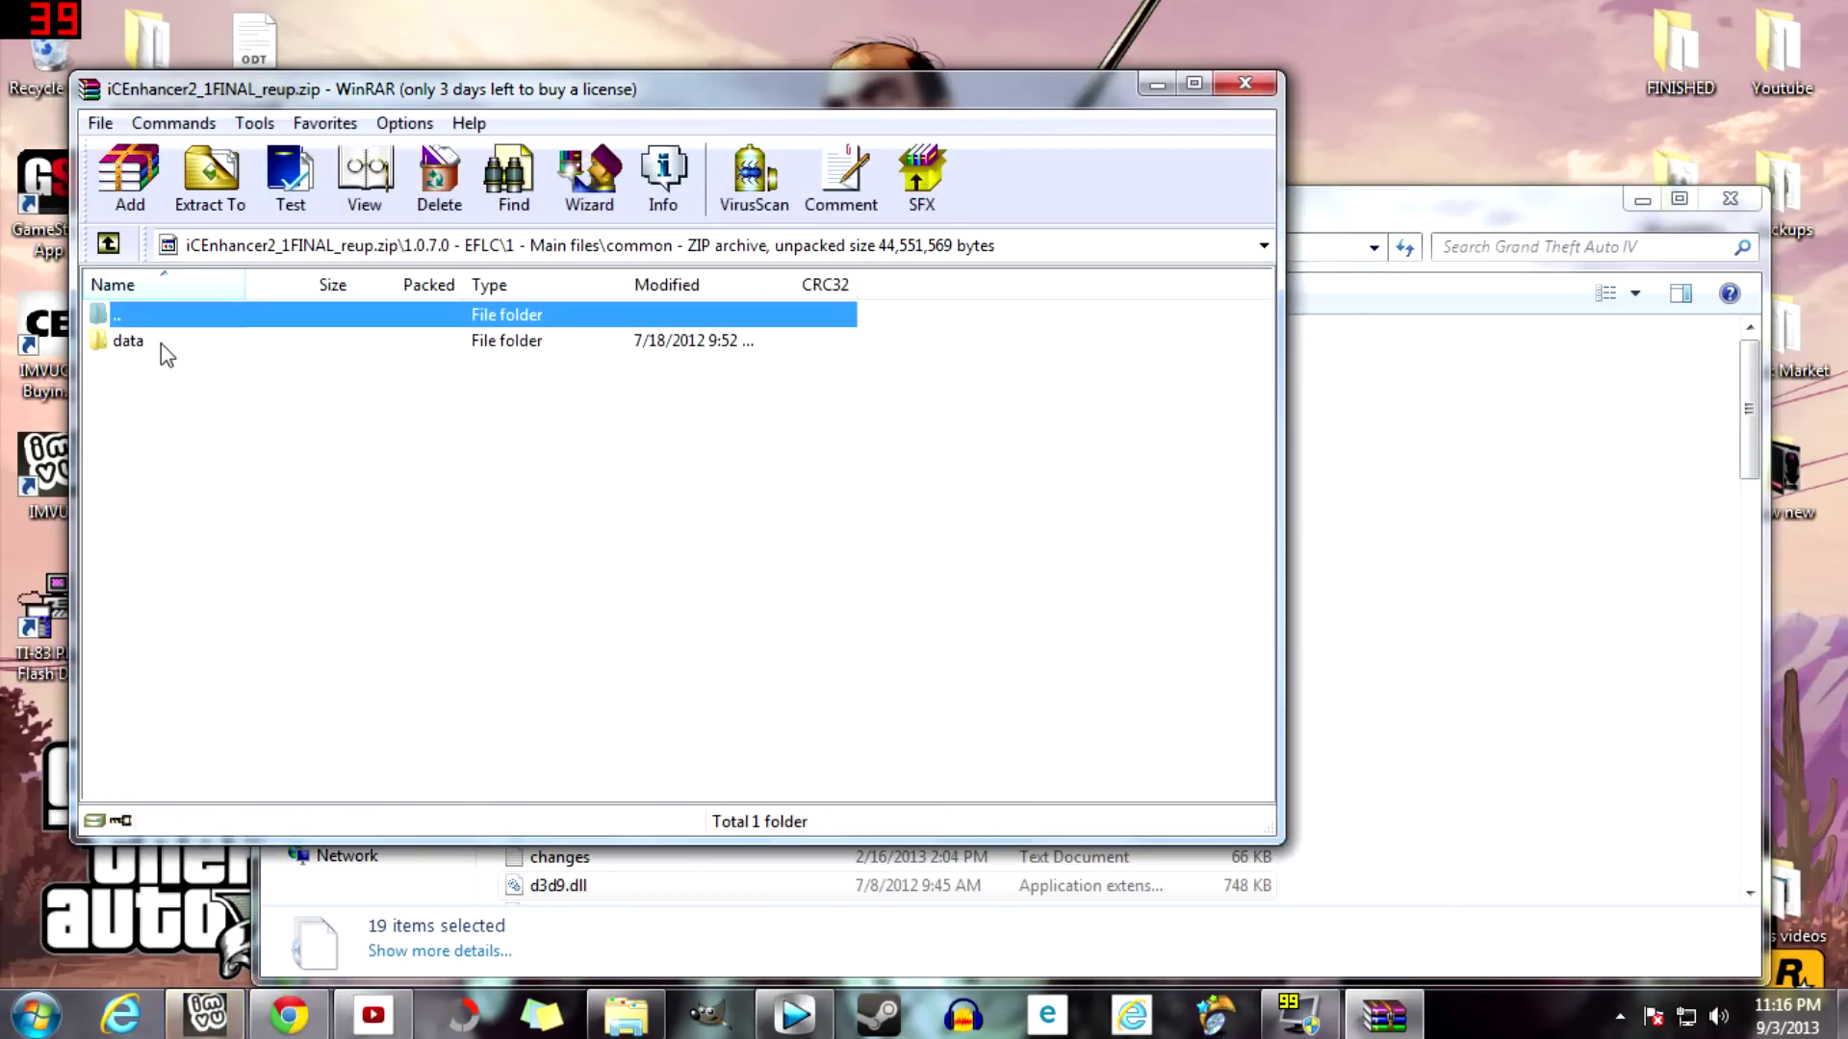
double_click(161, 344)
click(1299, 205)
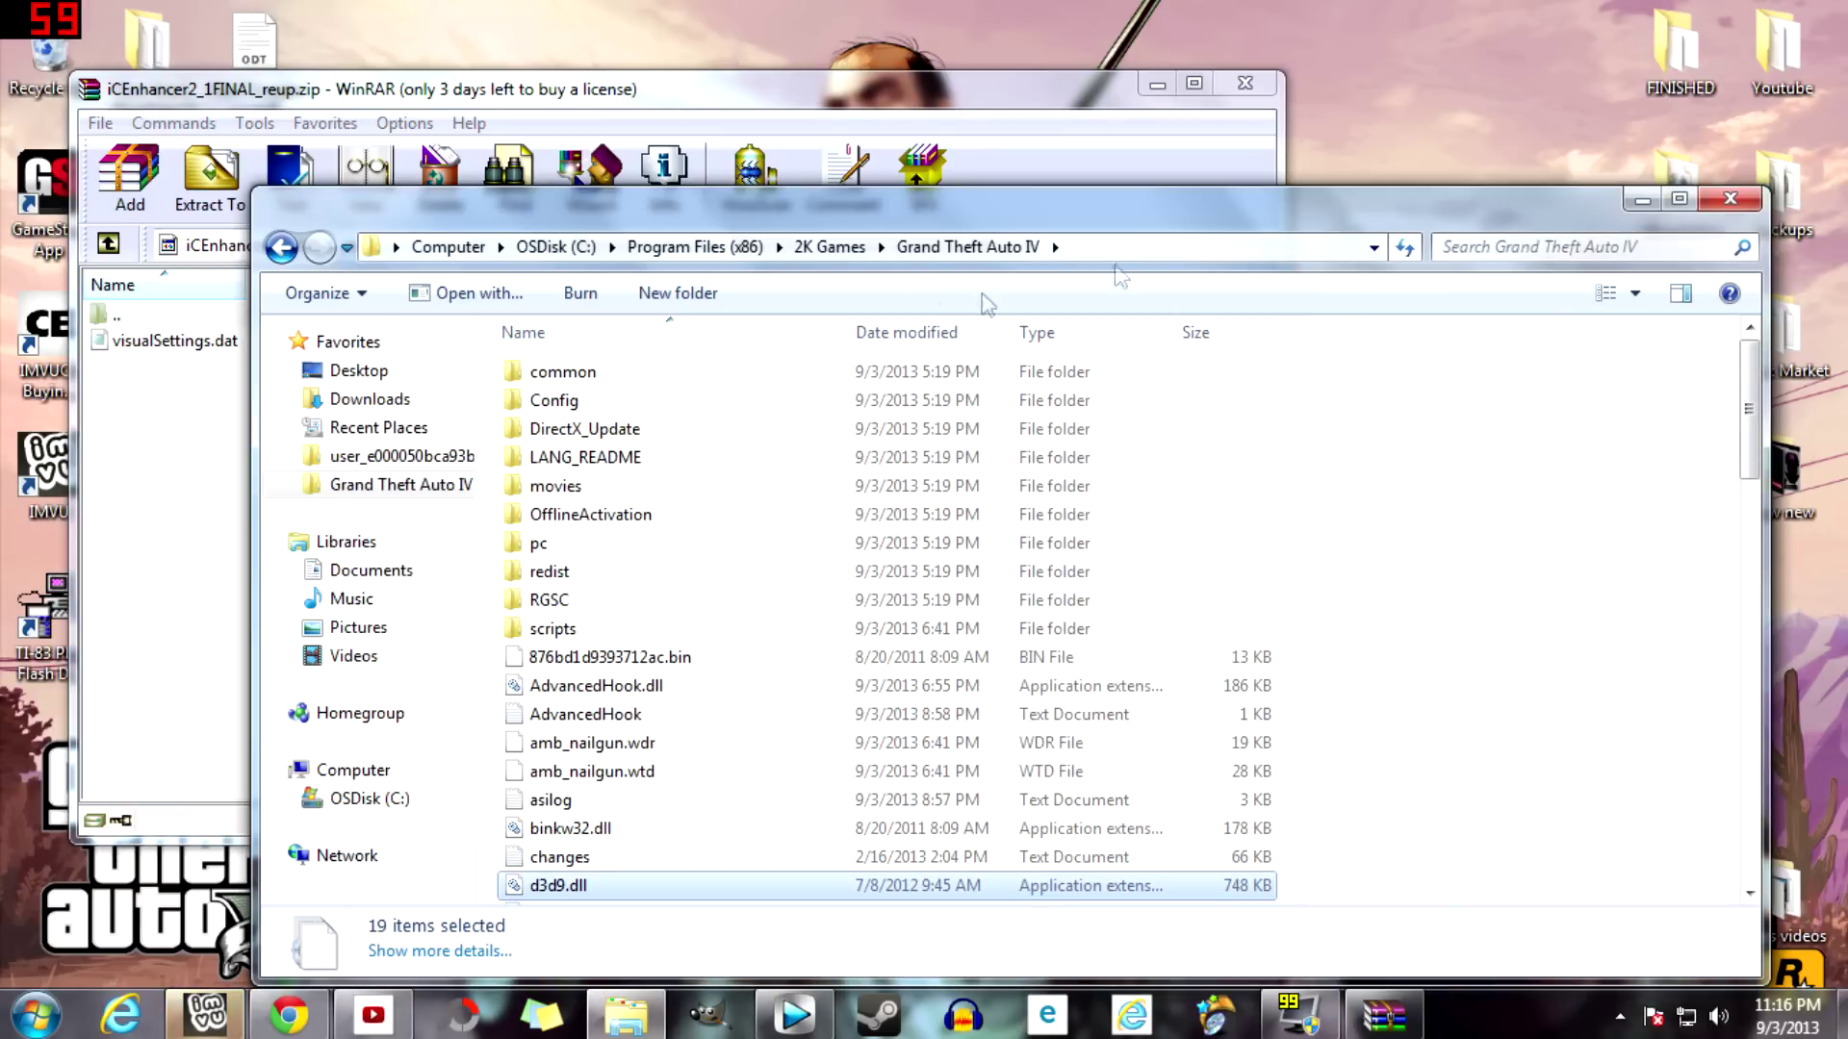
double_click(633, 371)
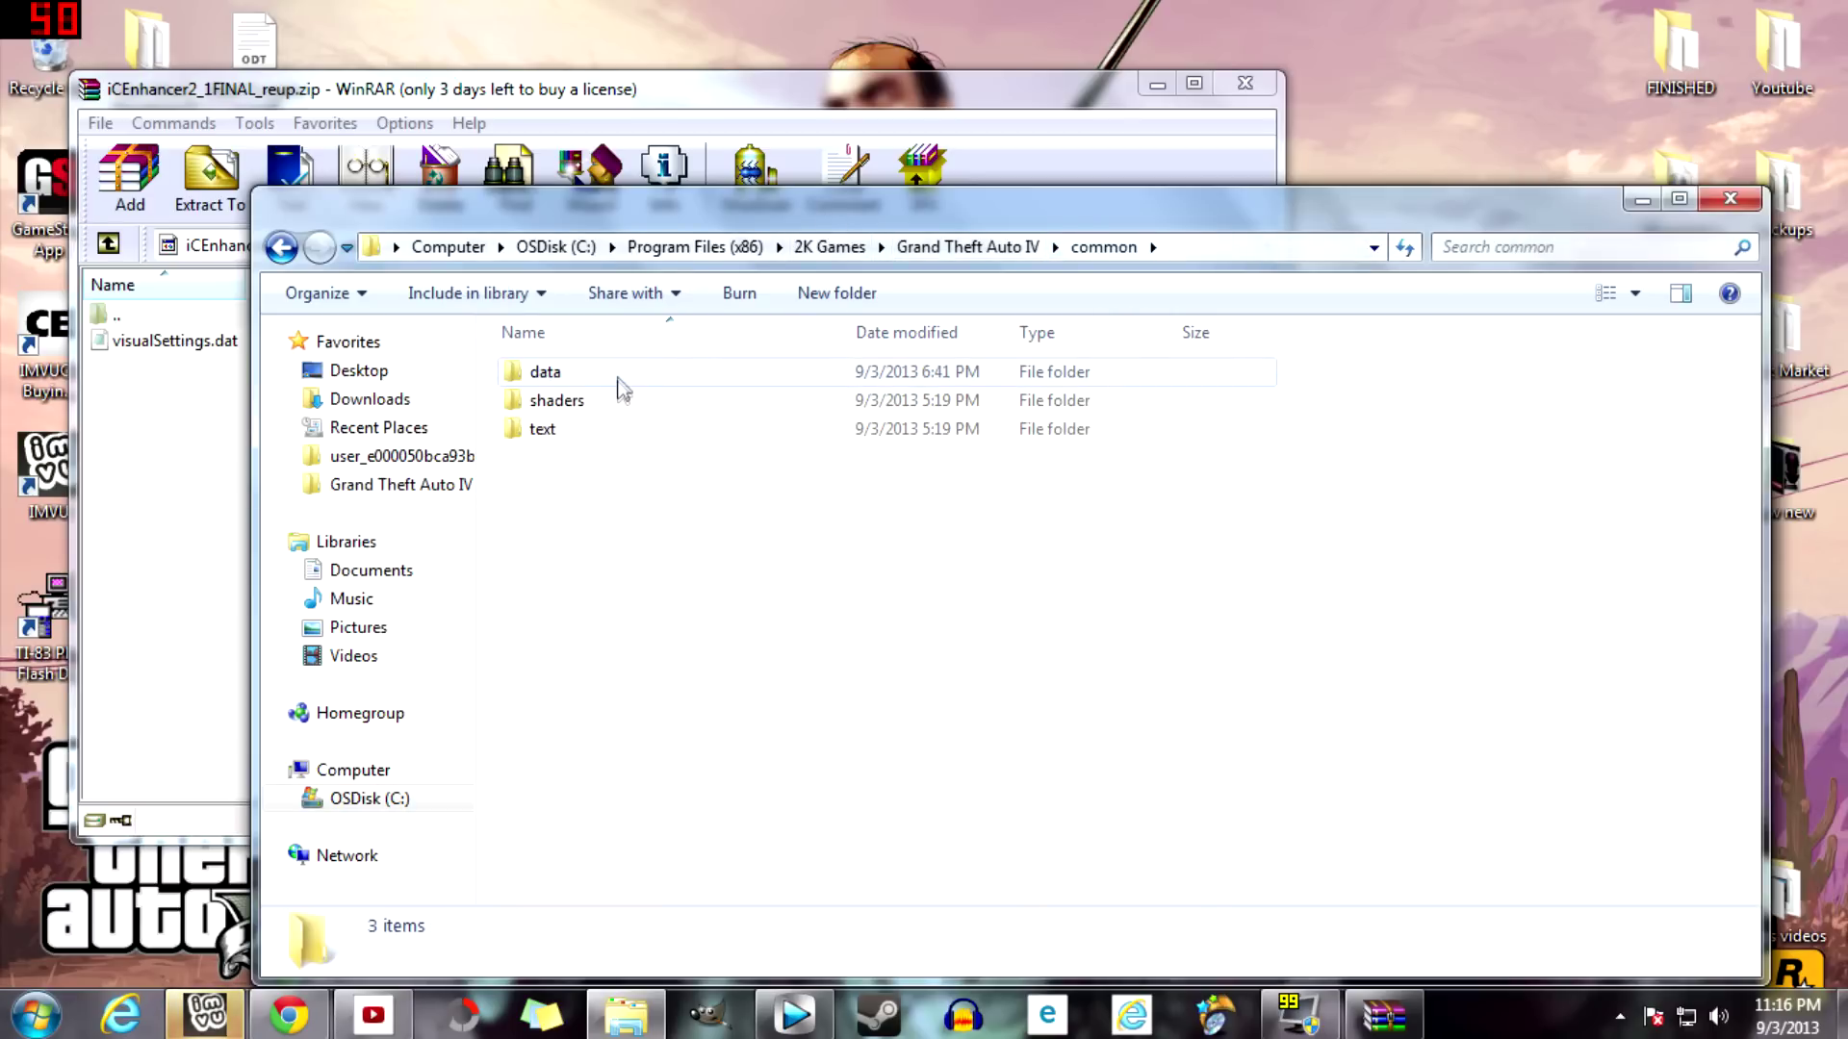
double_click(619, 381)
double_click(1788, 197)
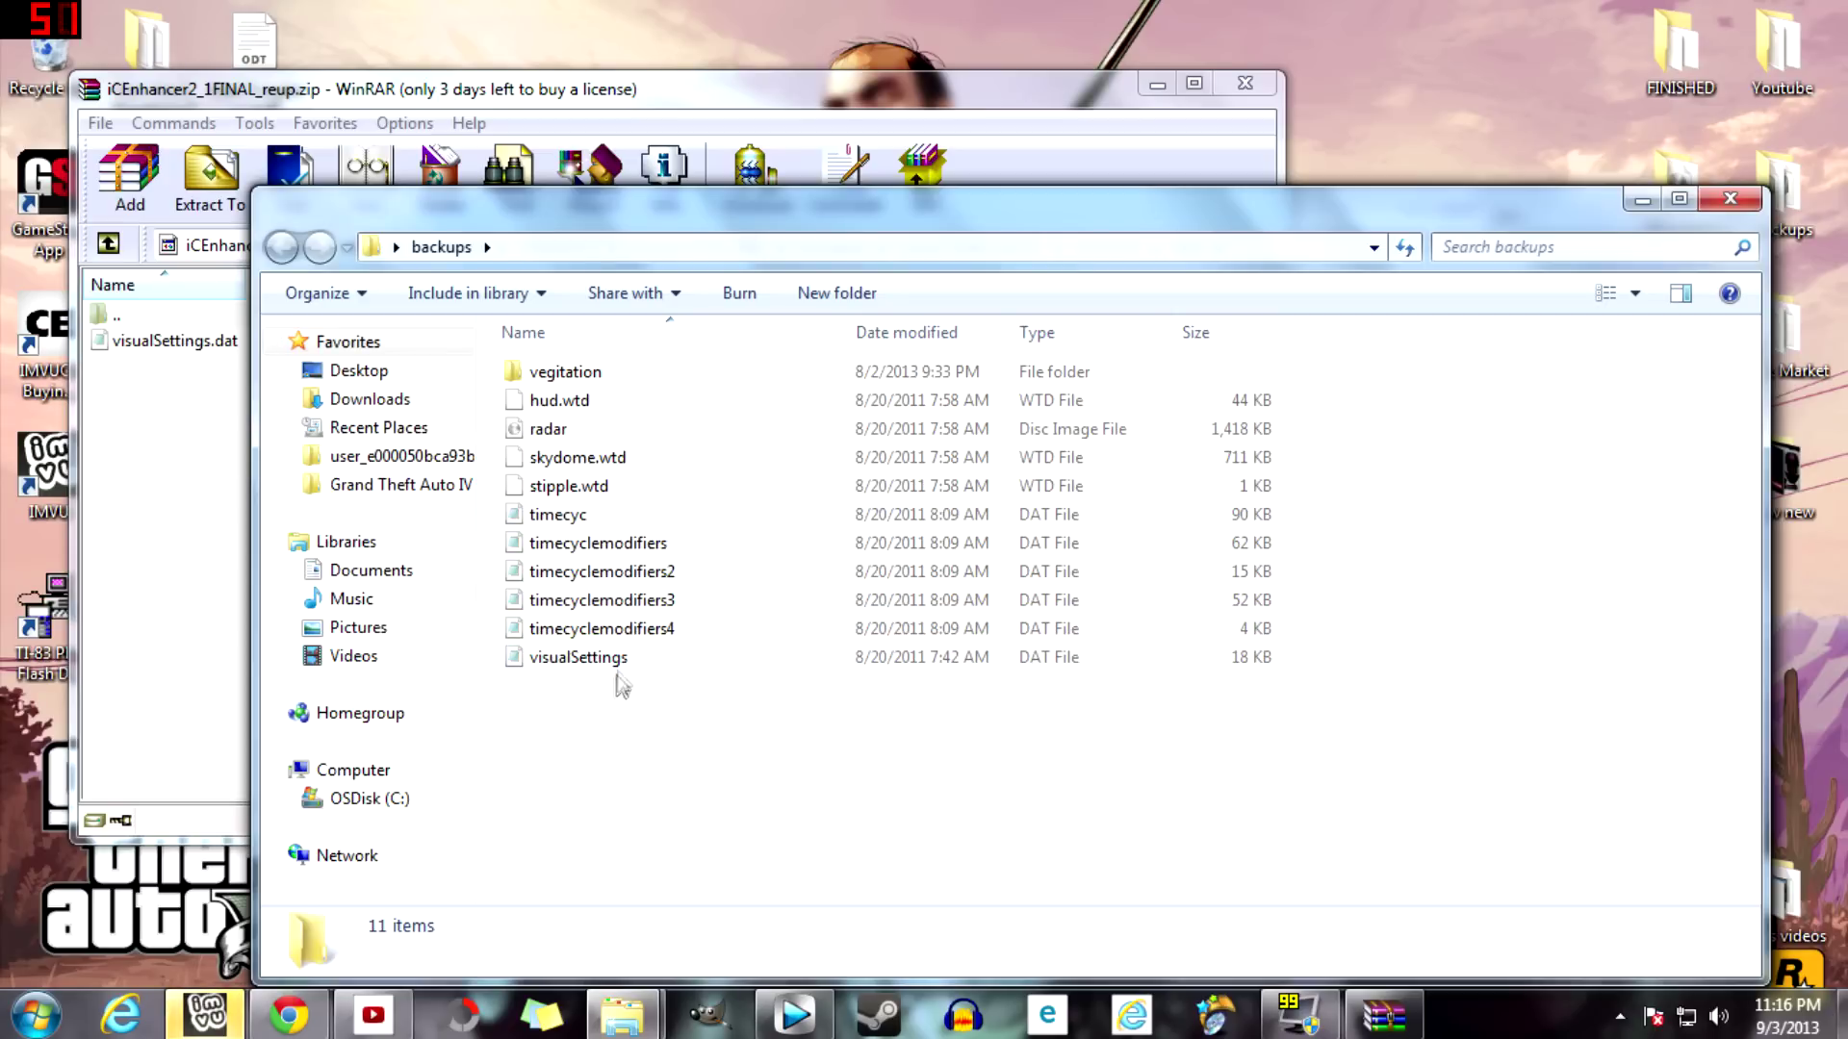
click(1731, 204)
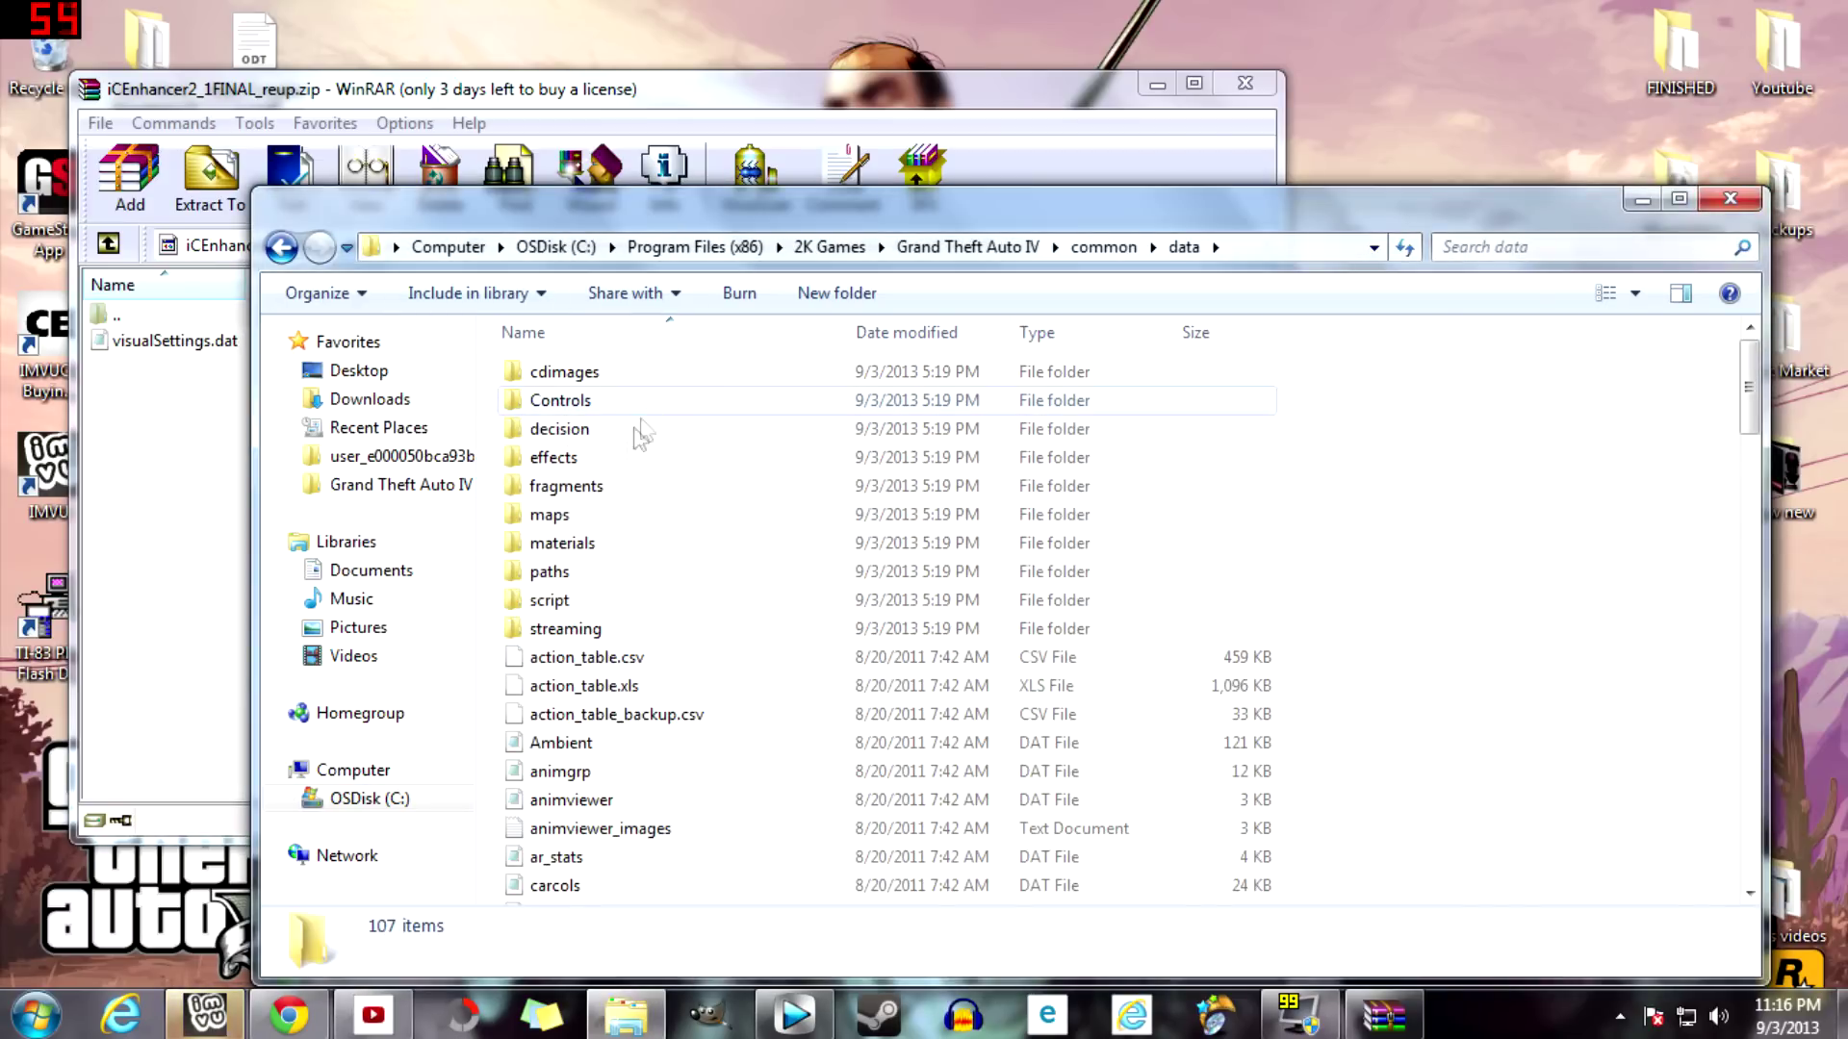
Step: Move visualSettings.dat into the game's common\data, replacing the original with administrator permission
scroll(1386, 597, down, 7)
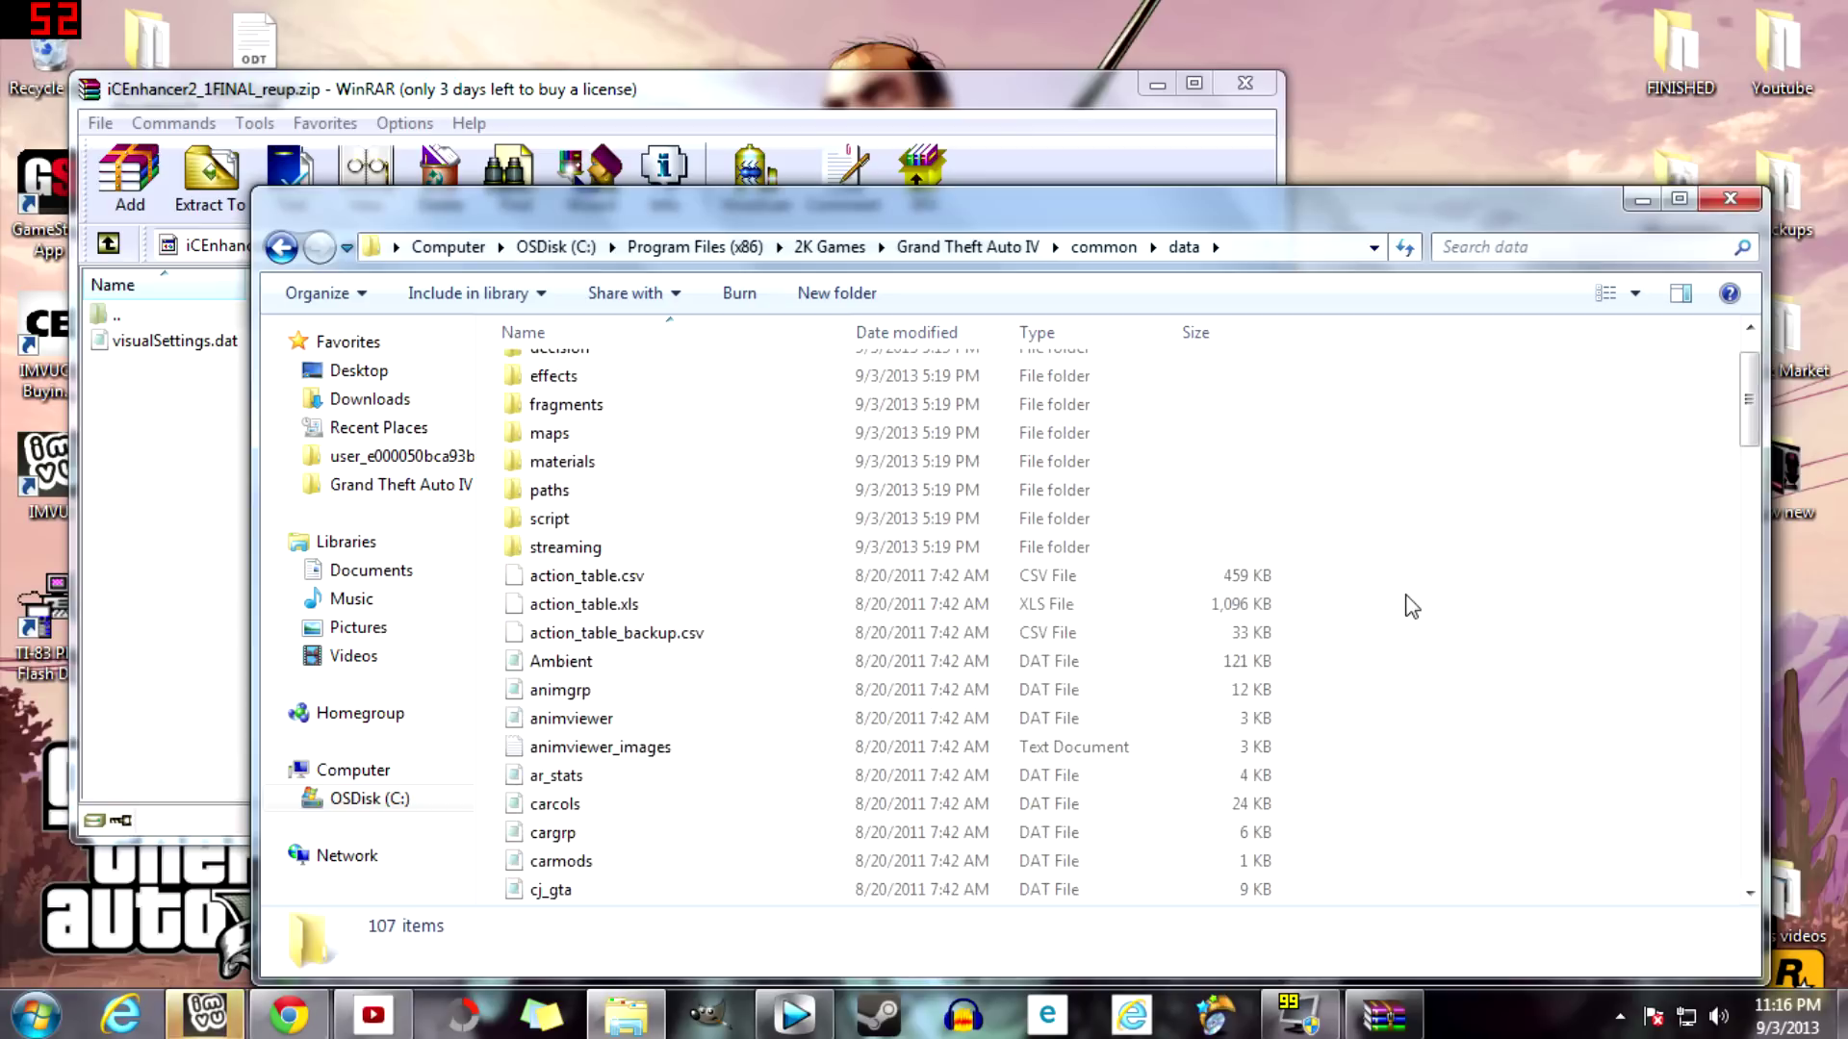
scroll(1412, 607, down, 6)
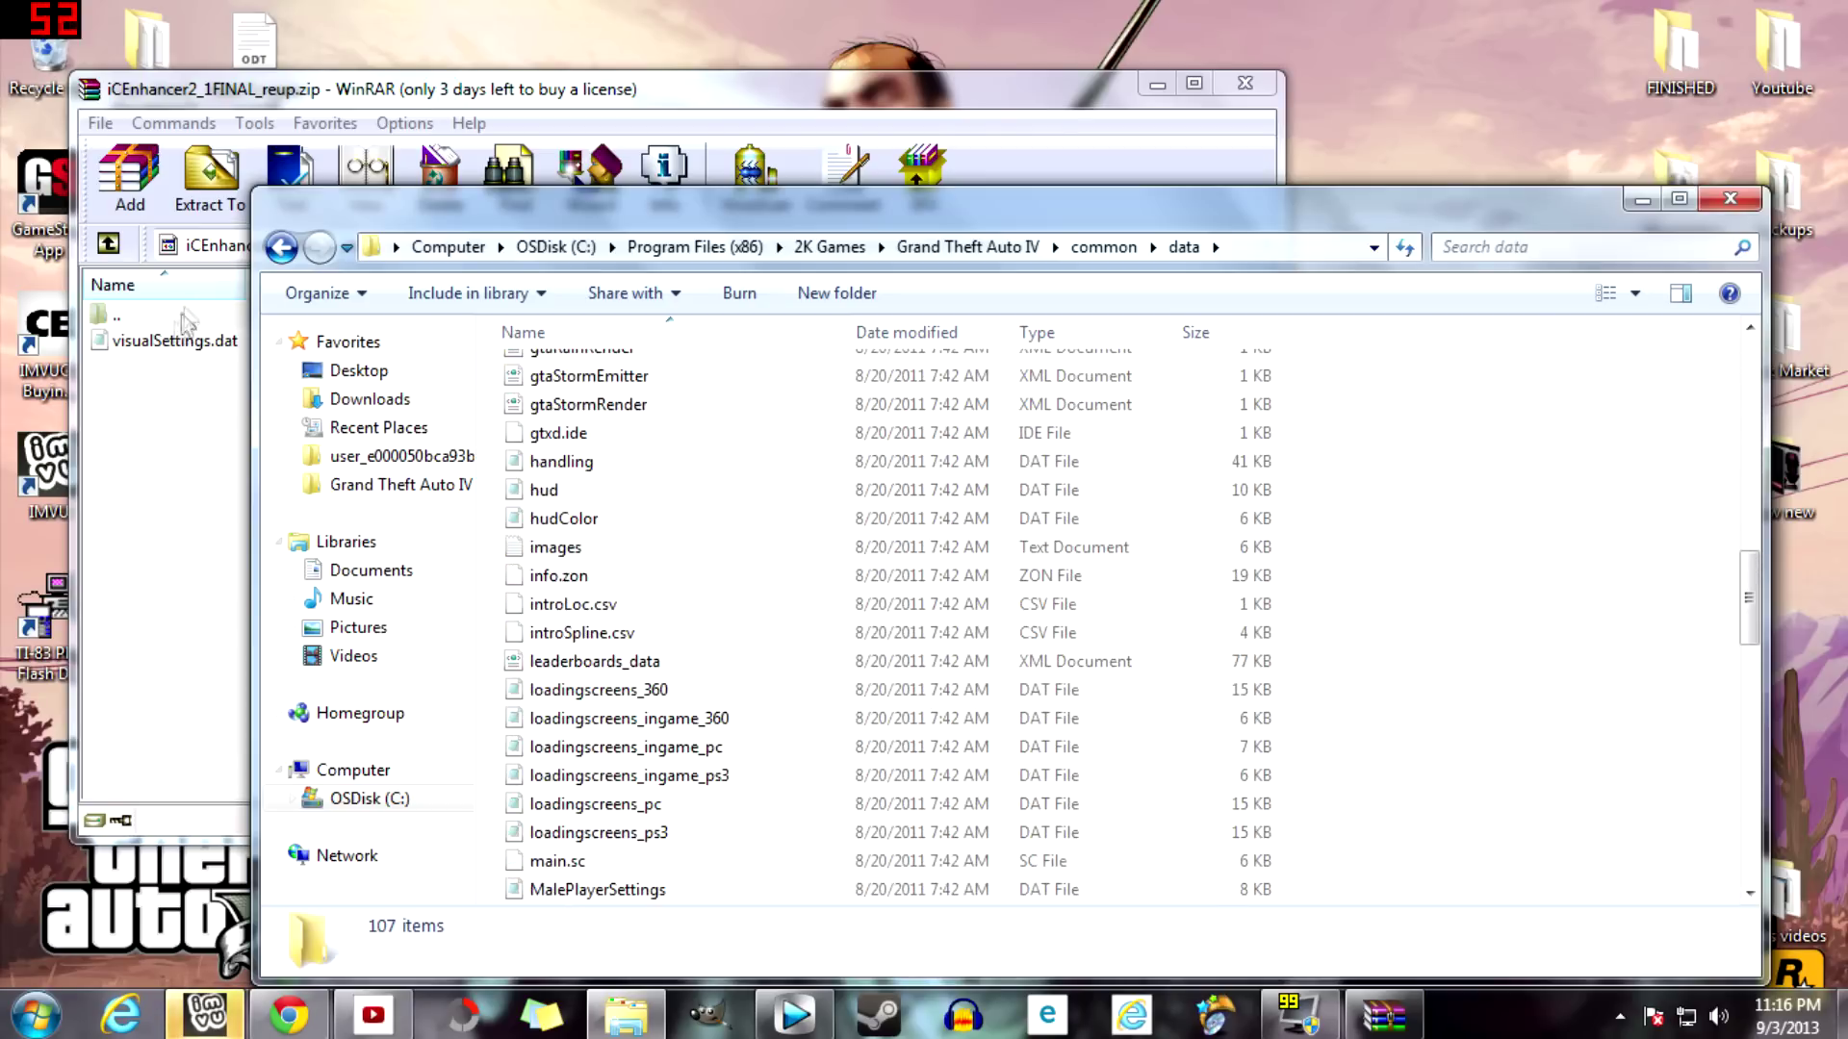
drag(178, 341, 1534, 731)
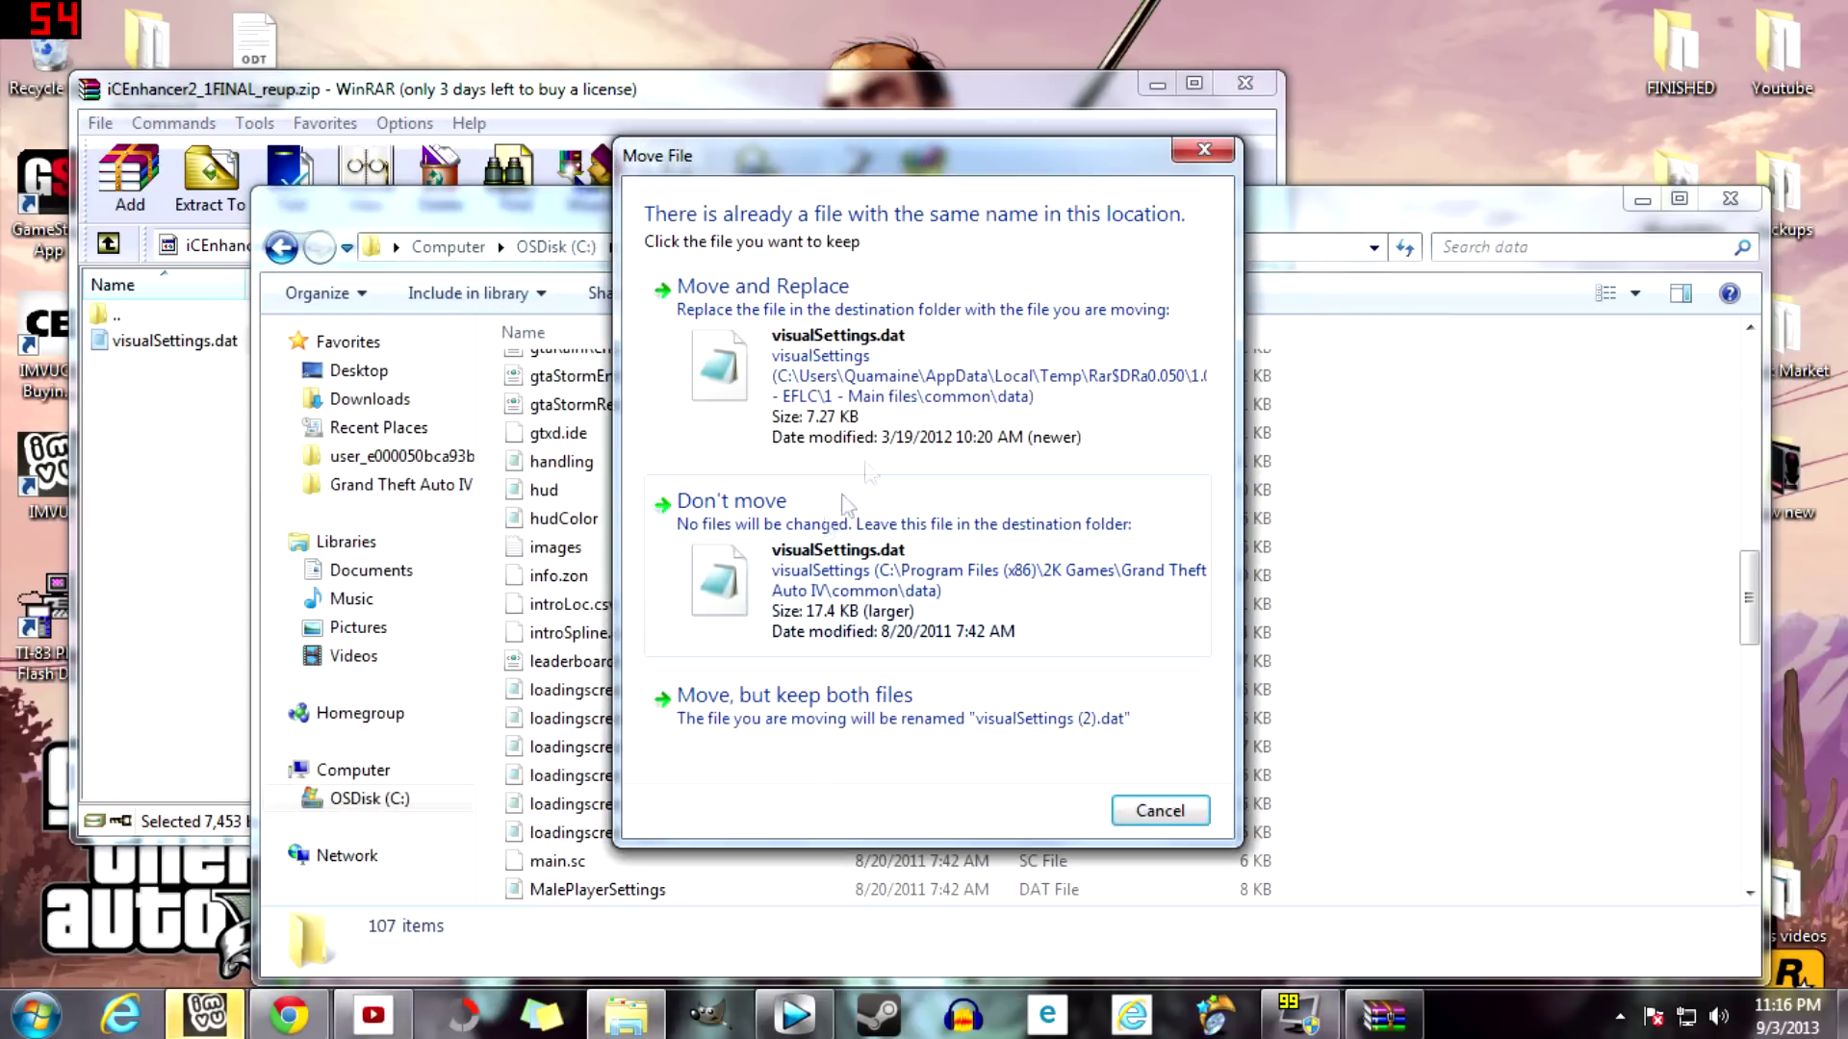
click(886, 378)
click(912, 616)
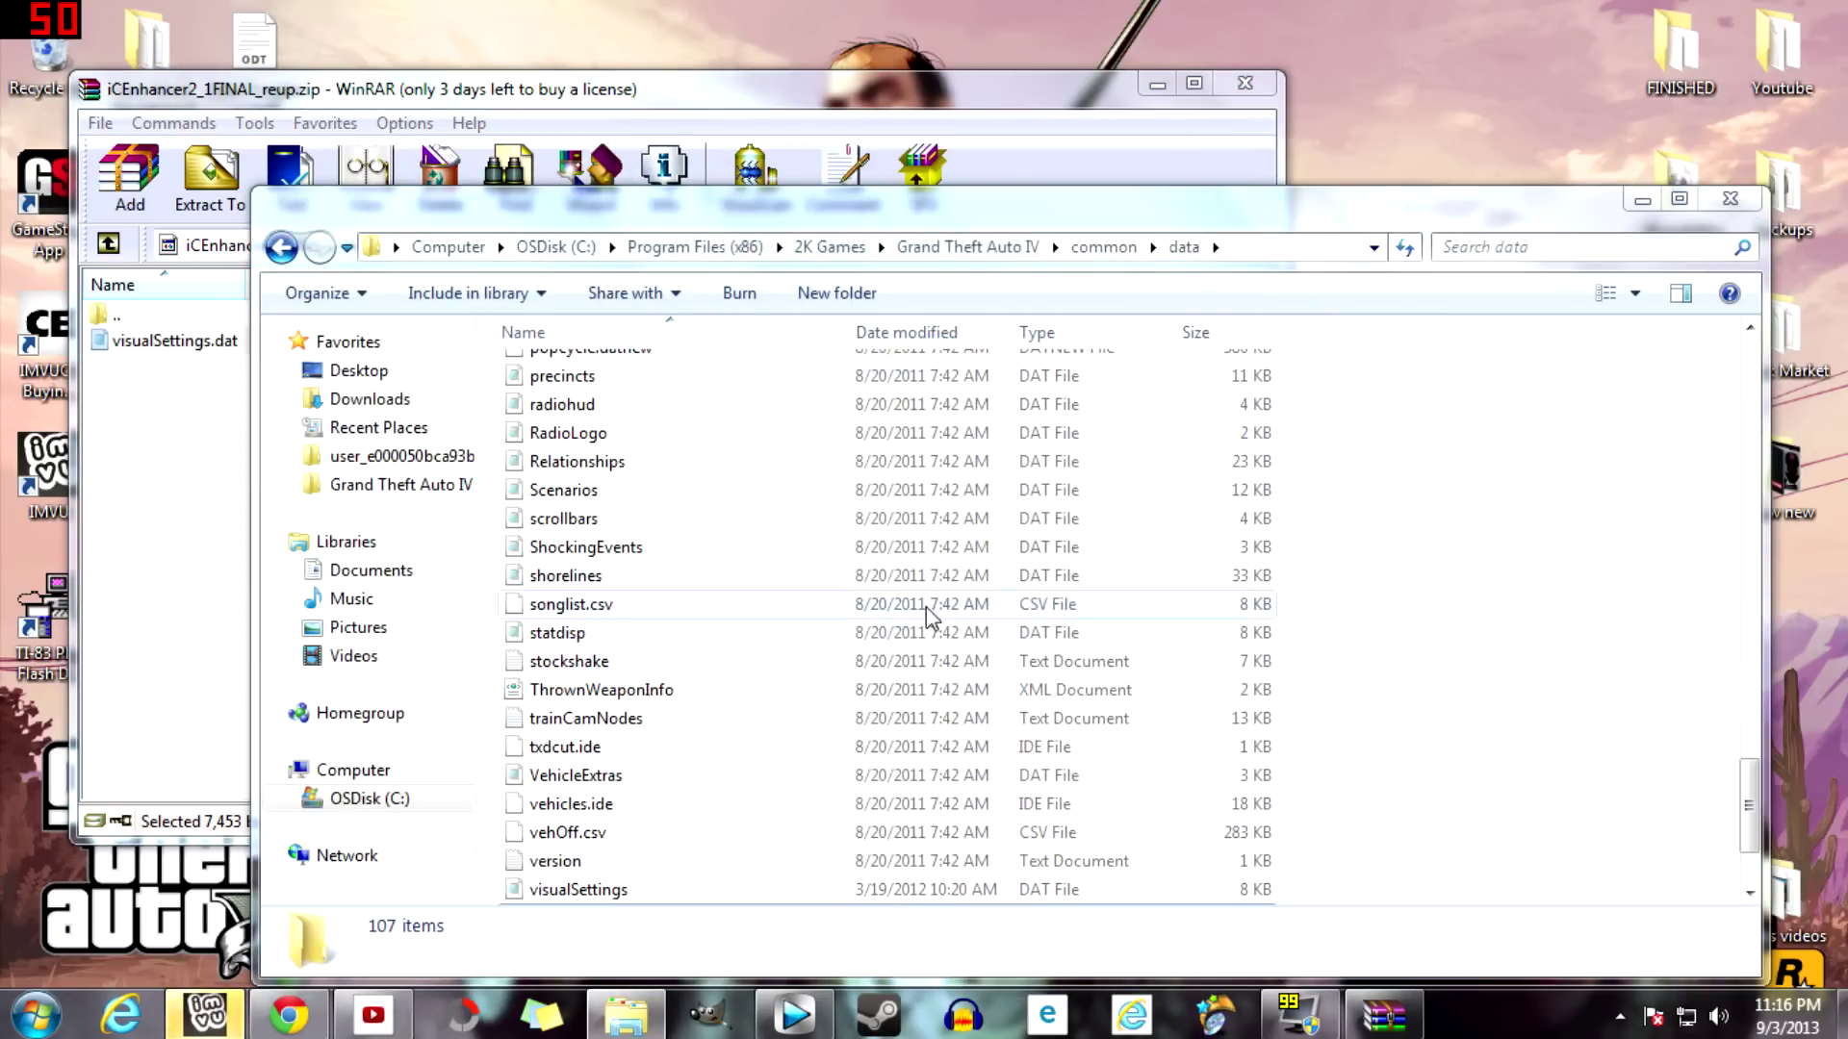
click(134, 404)
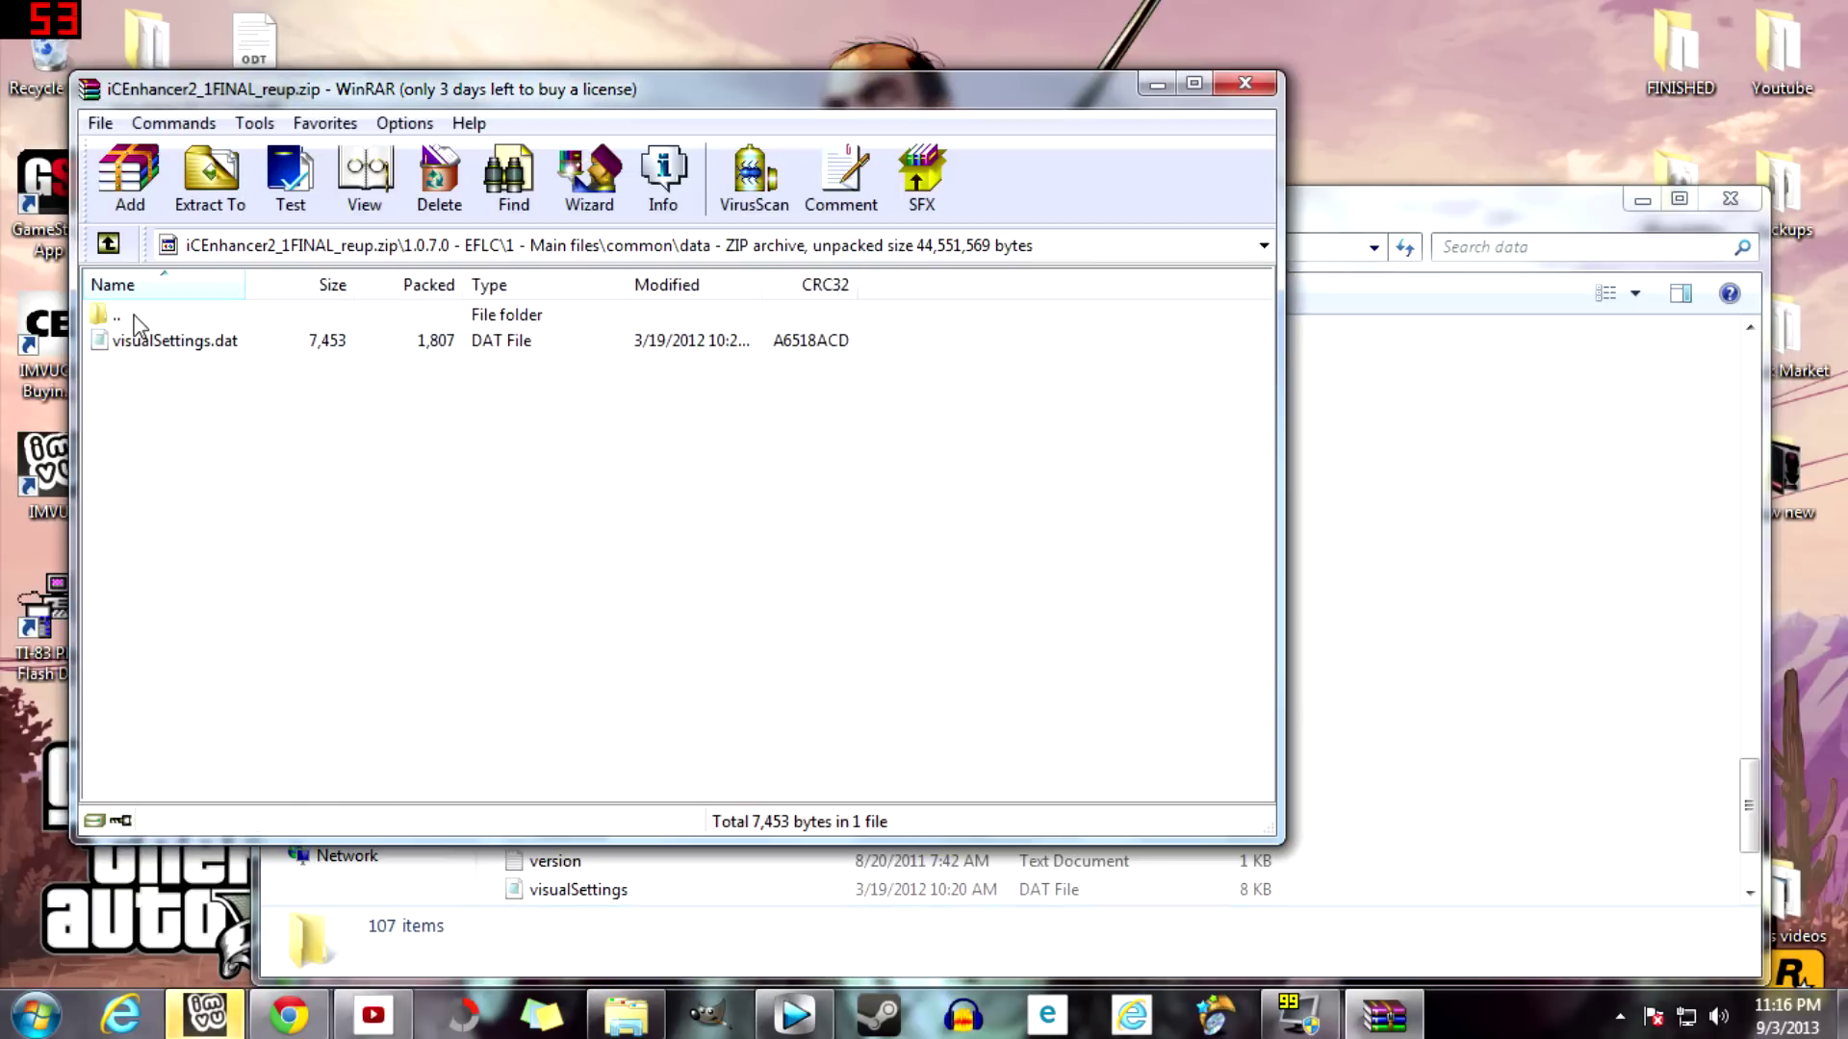
double_click(136, 318)
Step: Open pc\data in both the archive and the game's Explorer window
double_click(136, 318)
double_click(213, 367)
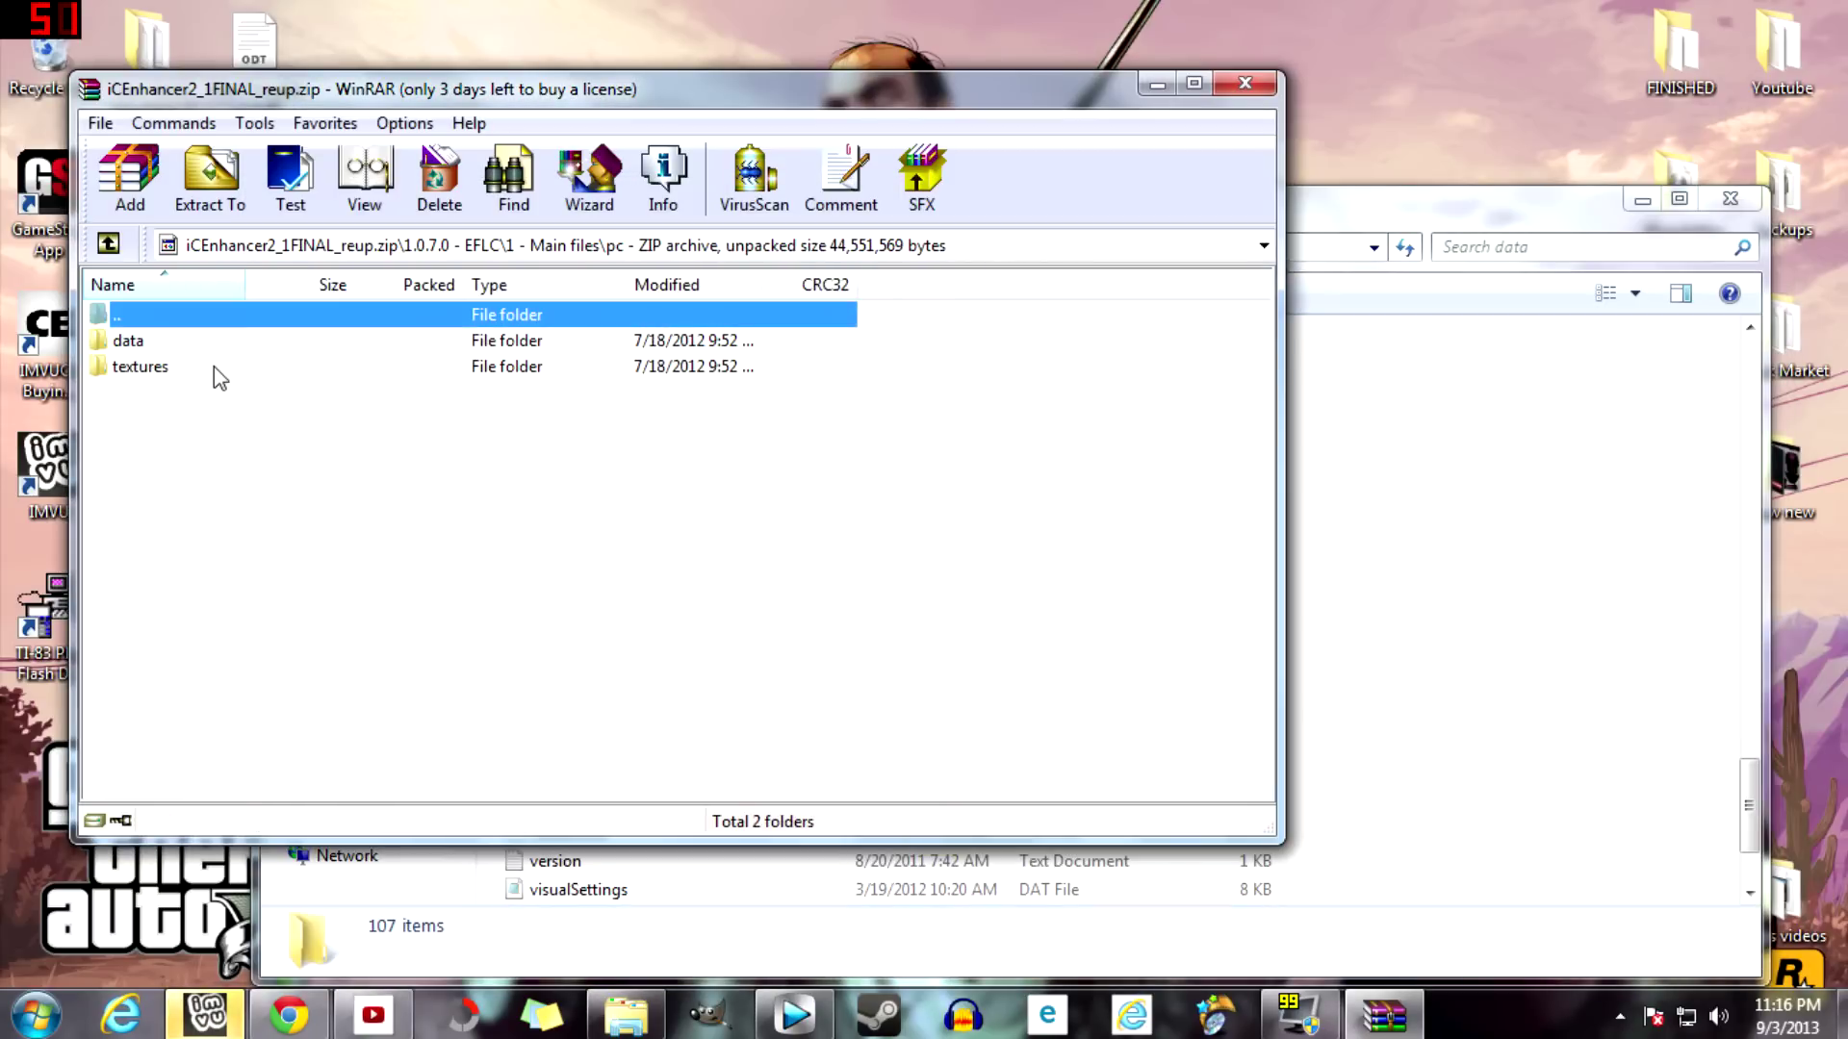
click(154, 347)
double_click(154, 349)
click(1348, 211)
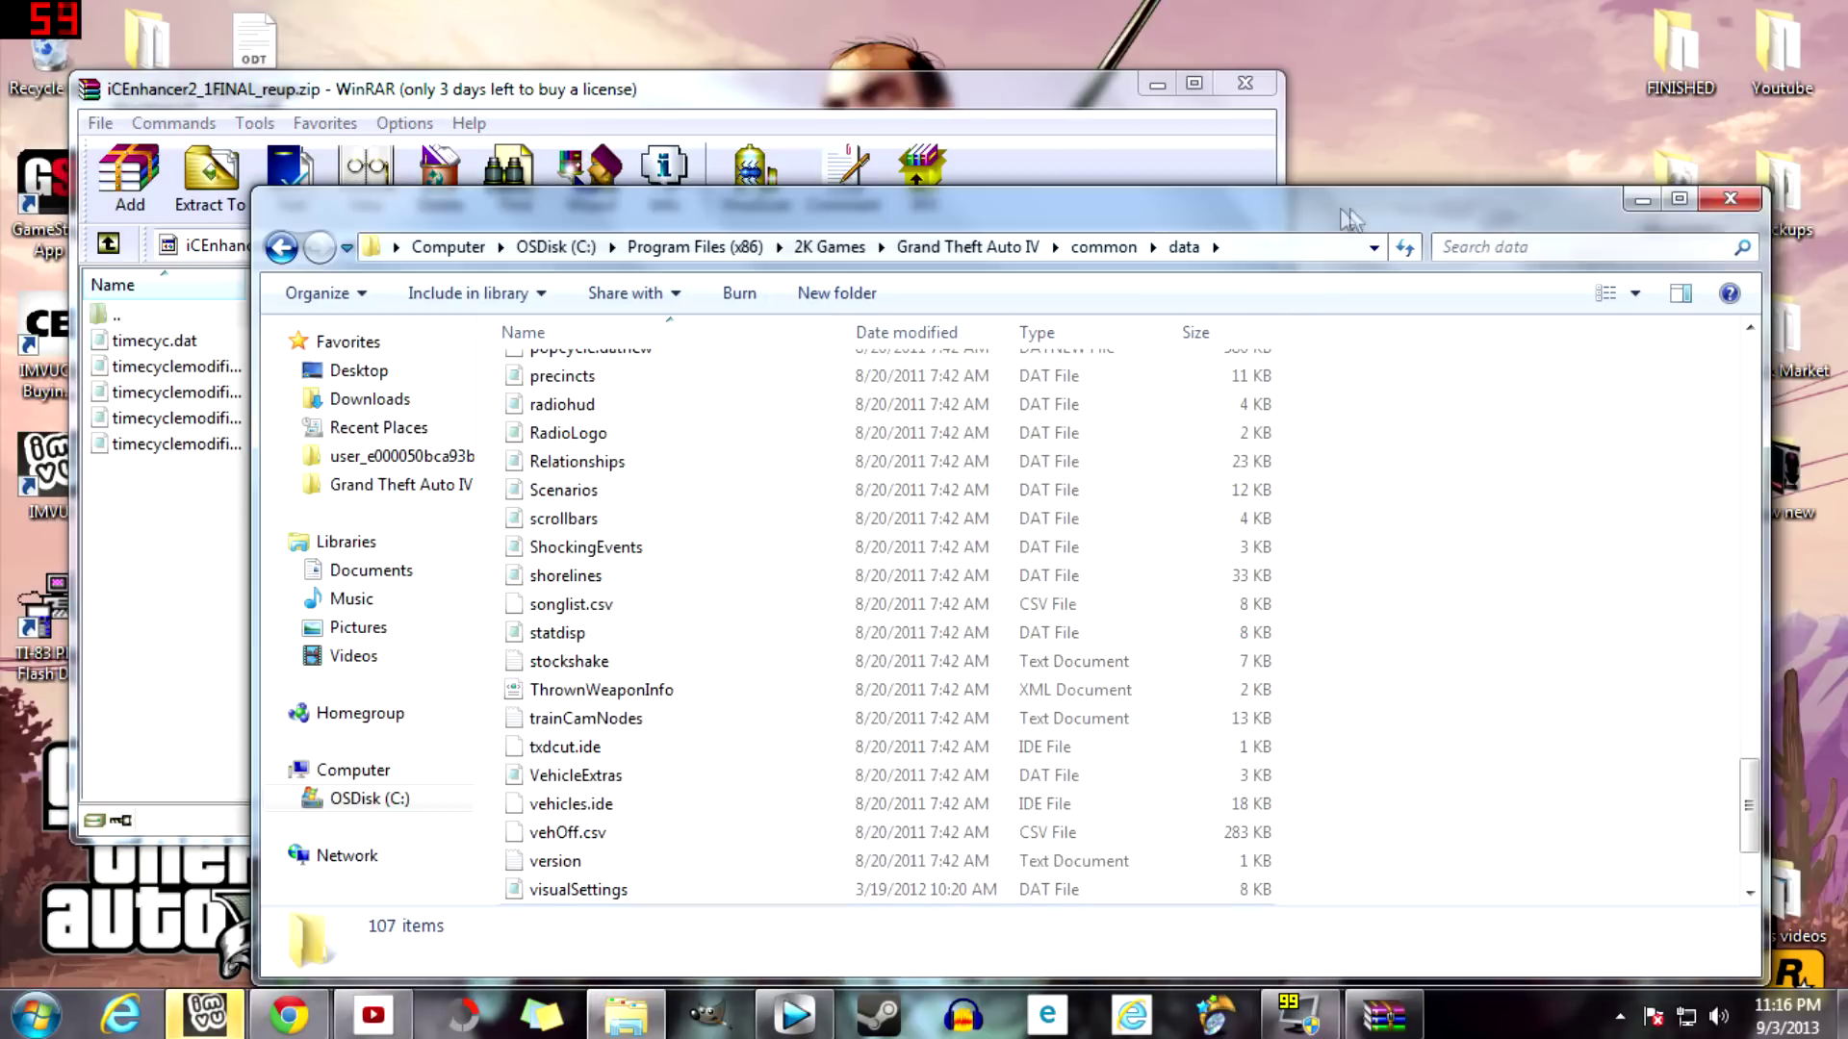
click(1104, 247)
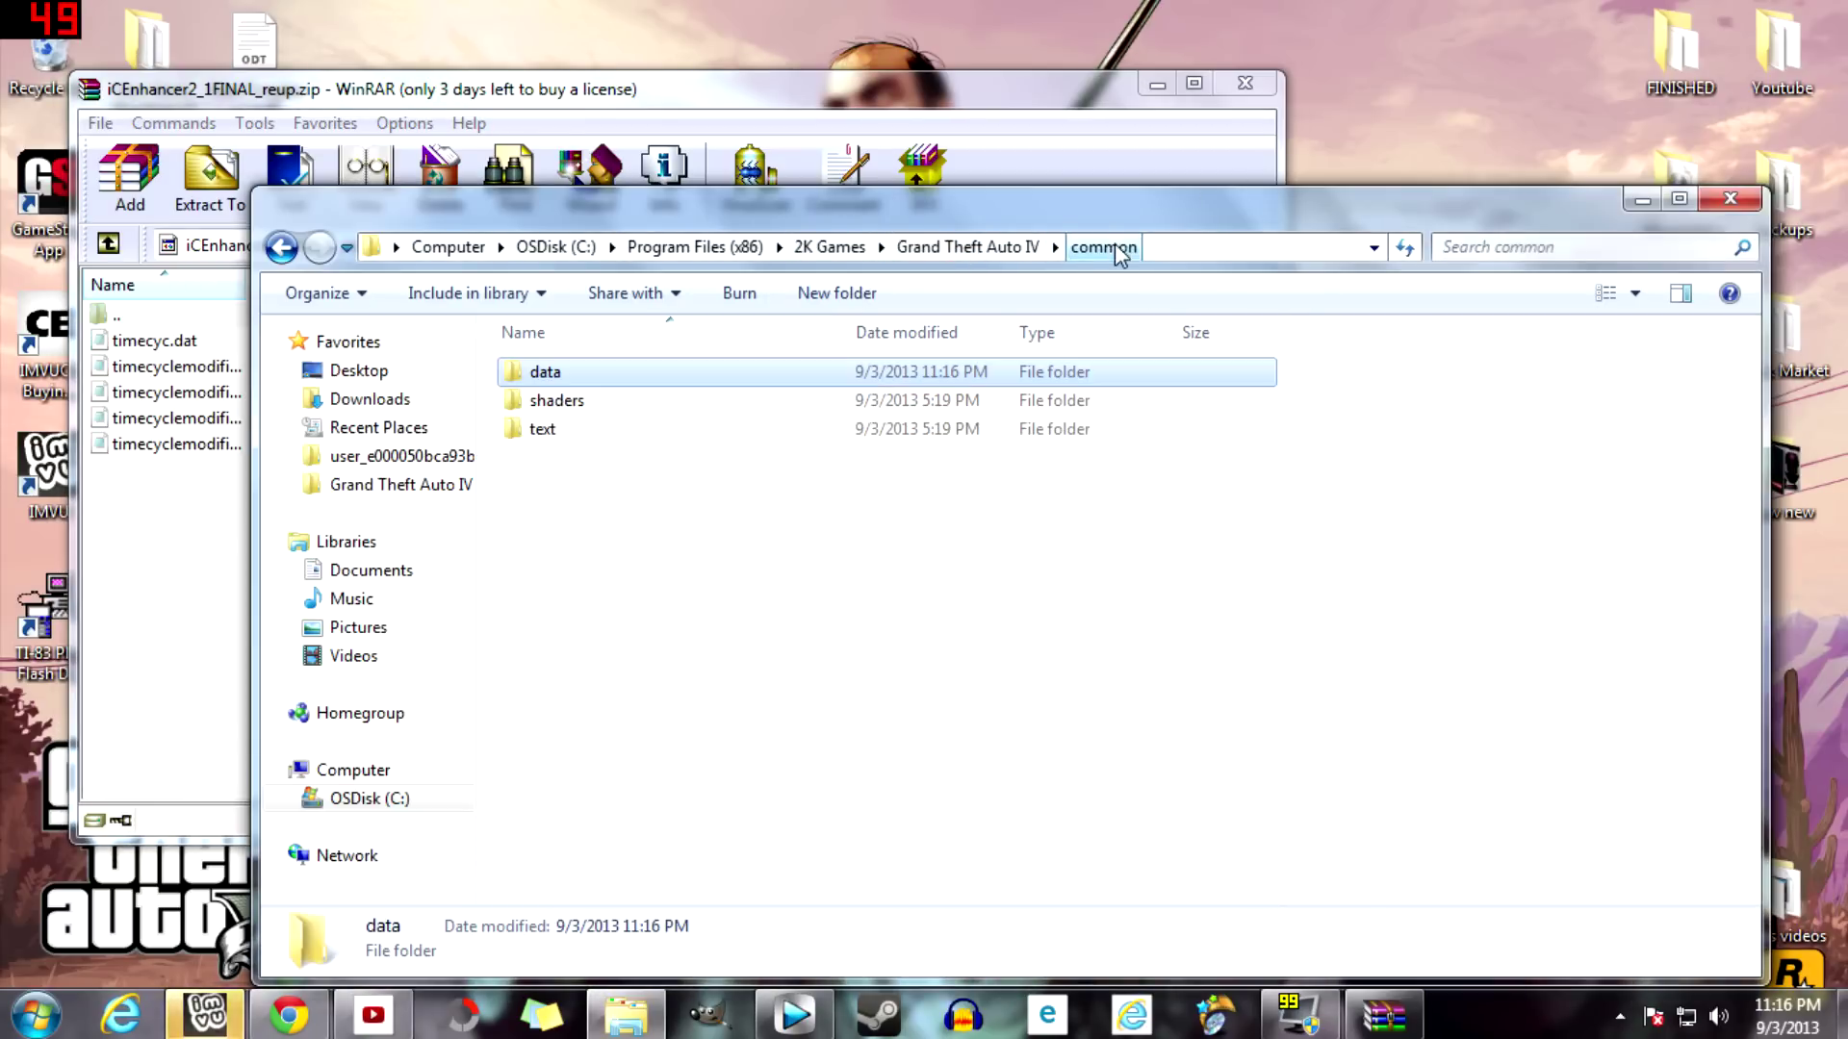
click(972, 247)
double_click(539, 543)
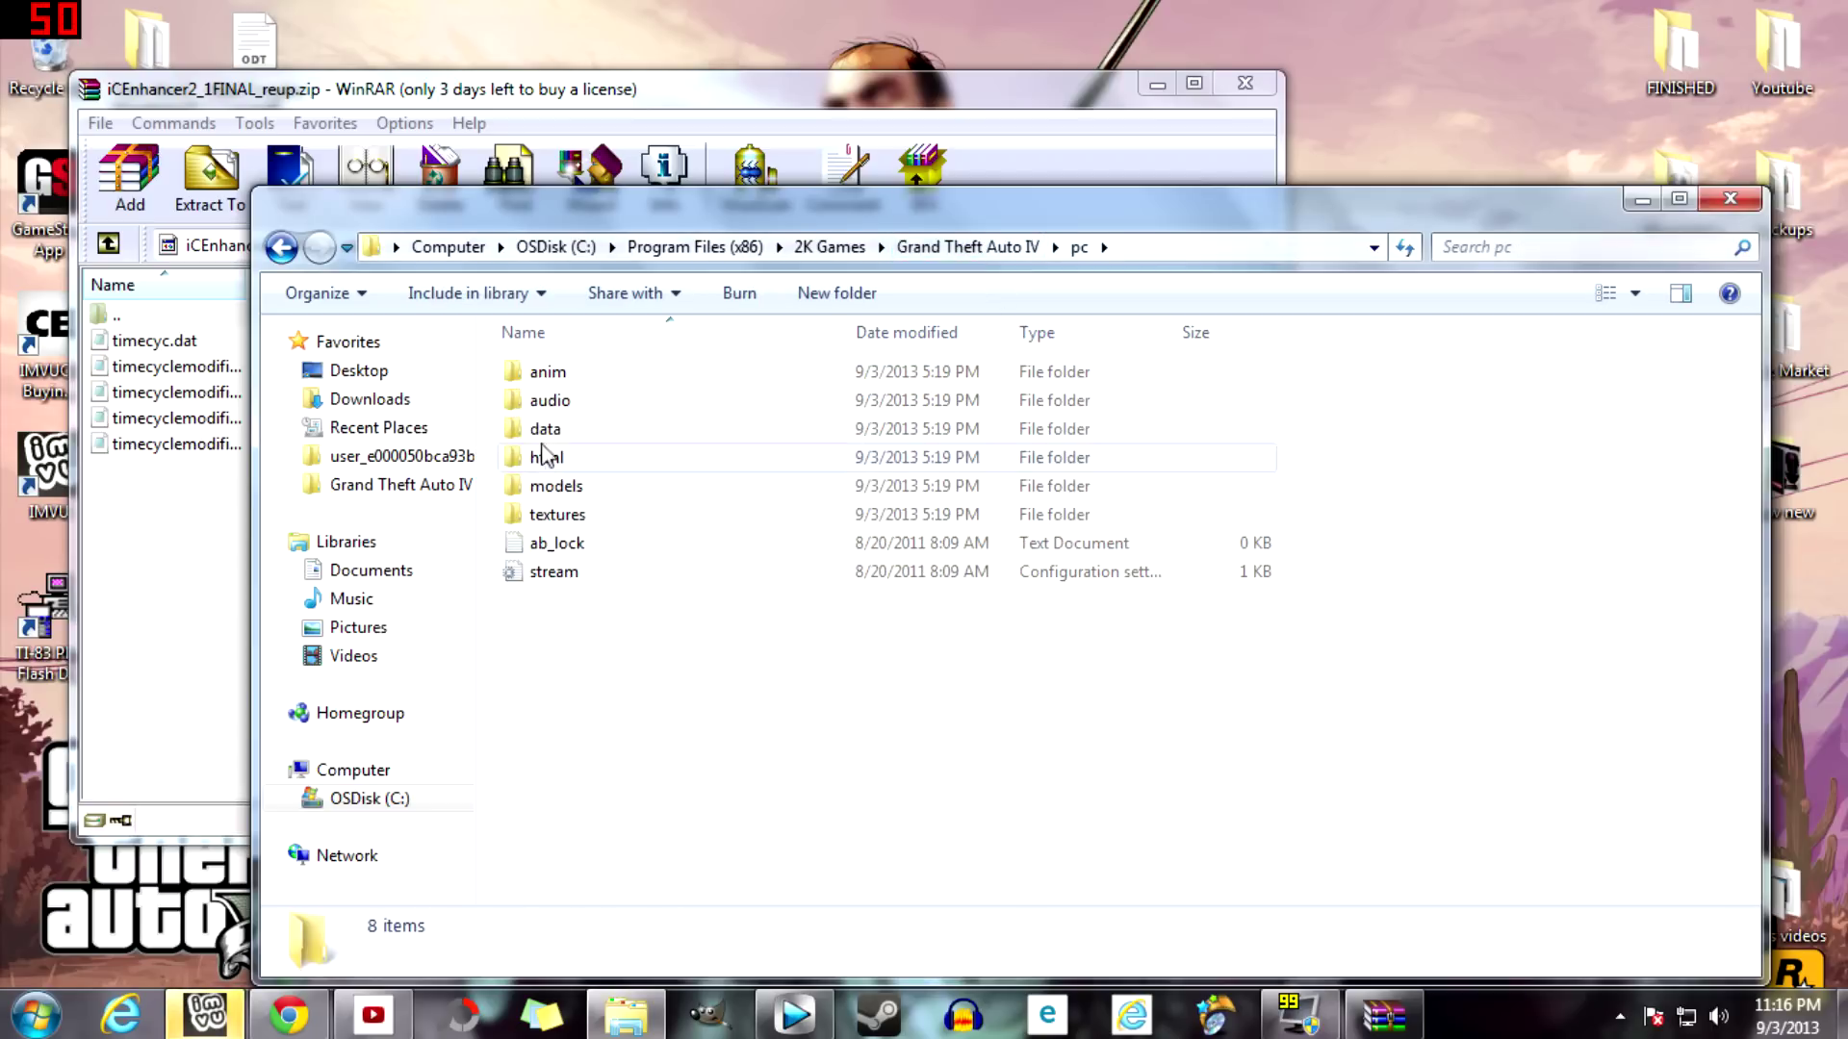
double_click(577, 433)
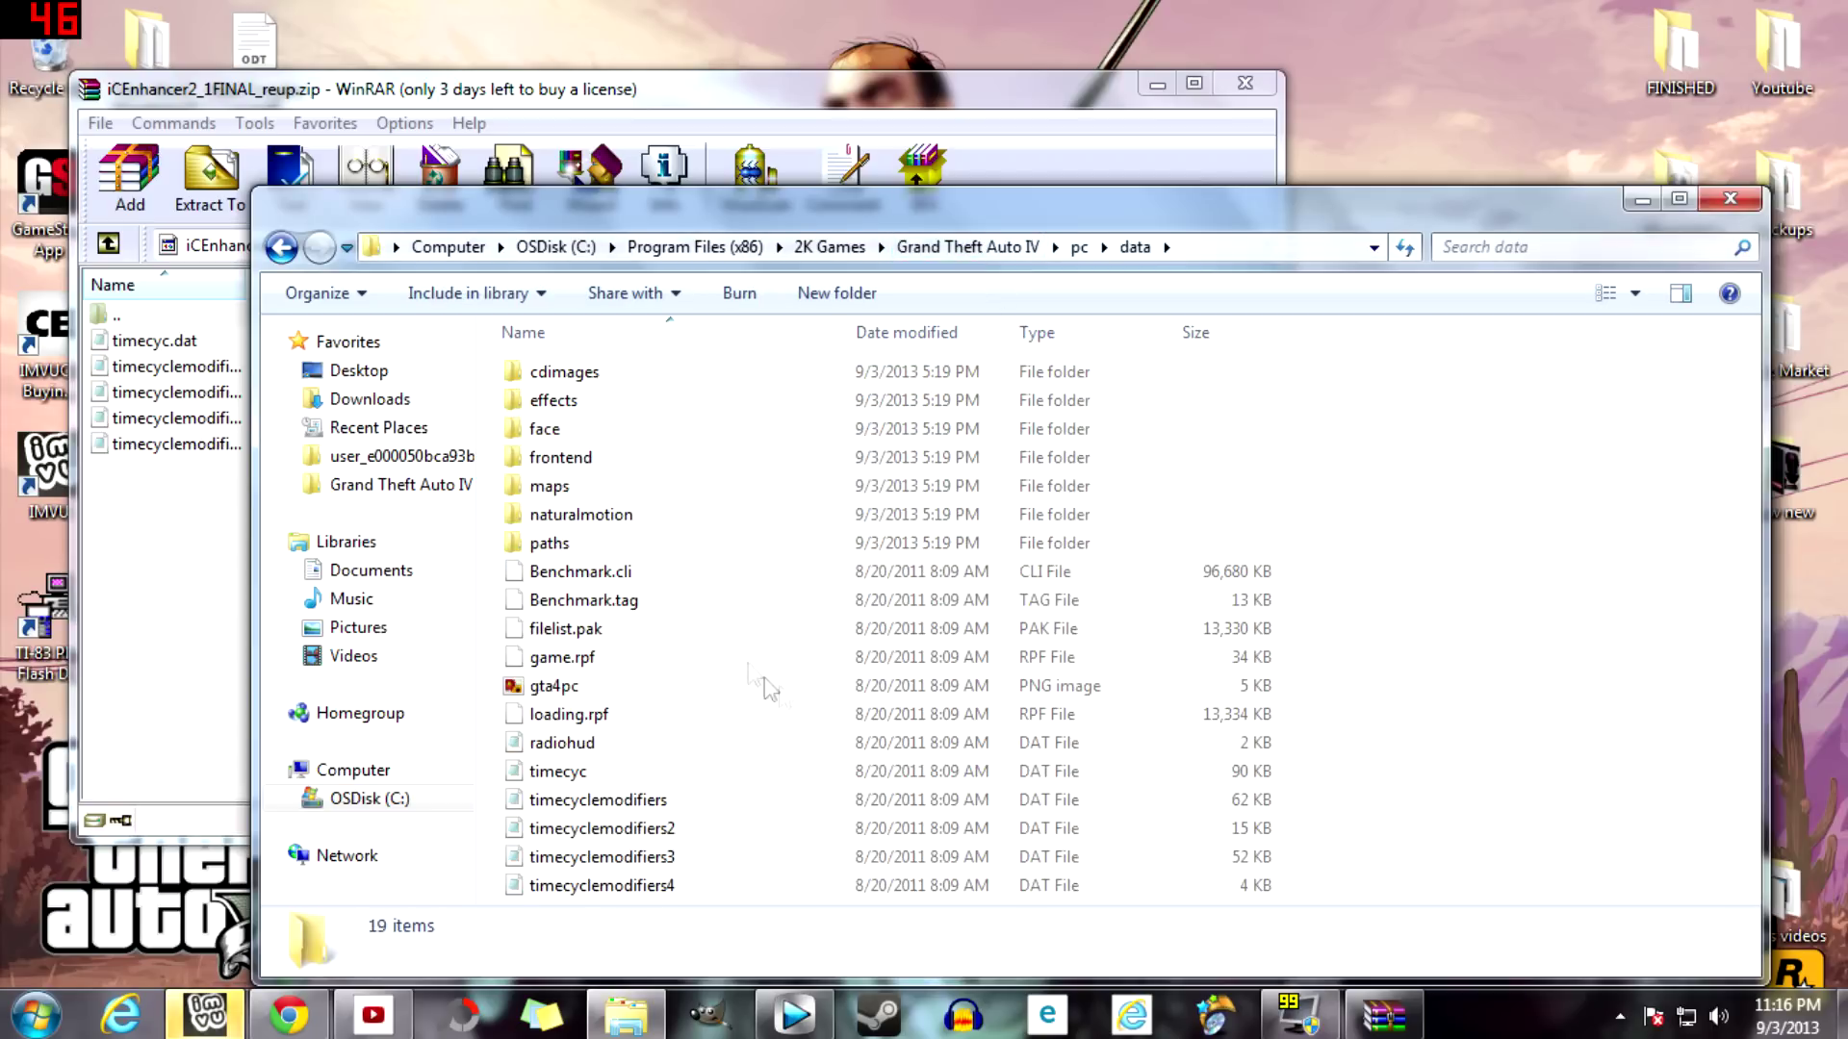
Step: Move the five timecyc files into the game's pc\data, replacing all conflicts with administrator permission
drag(173, 546, 1498, 815)
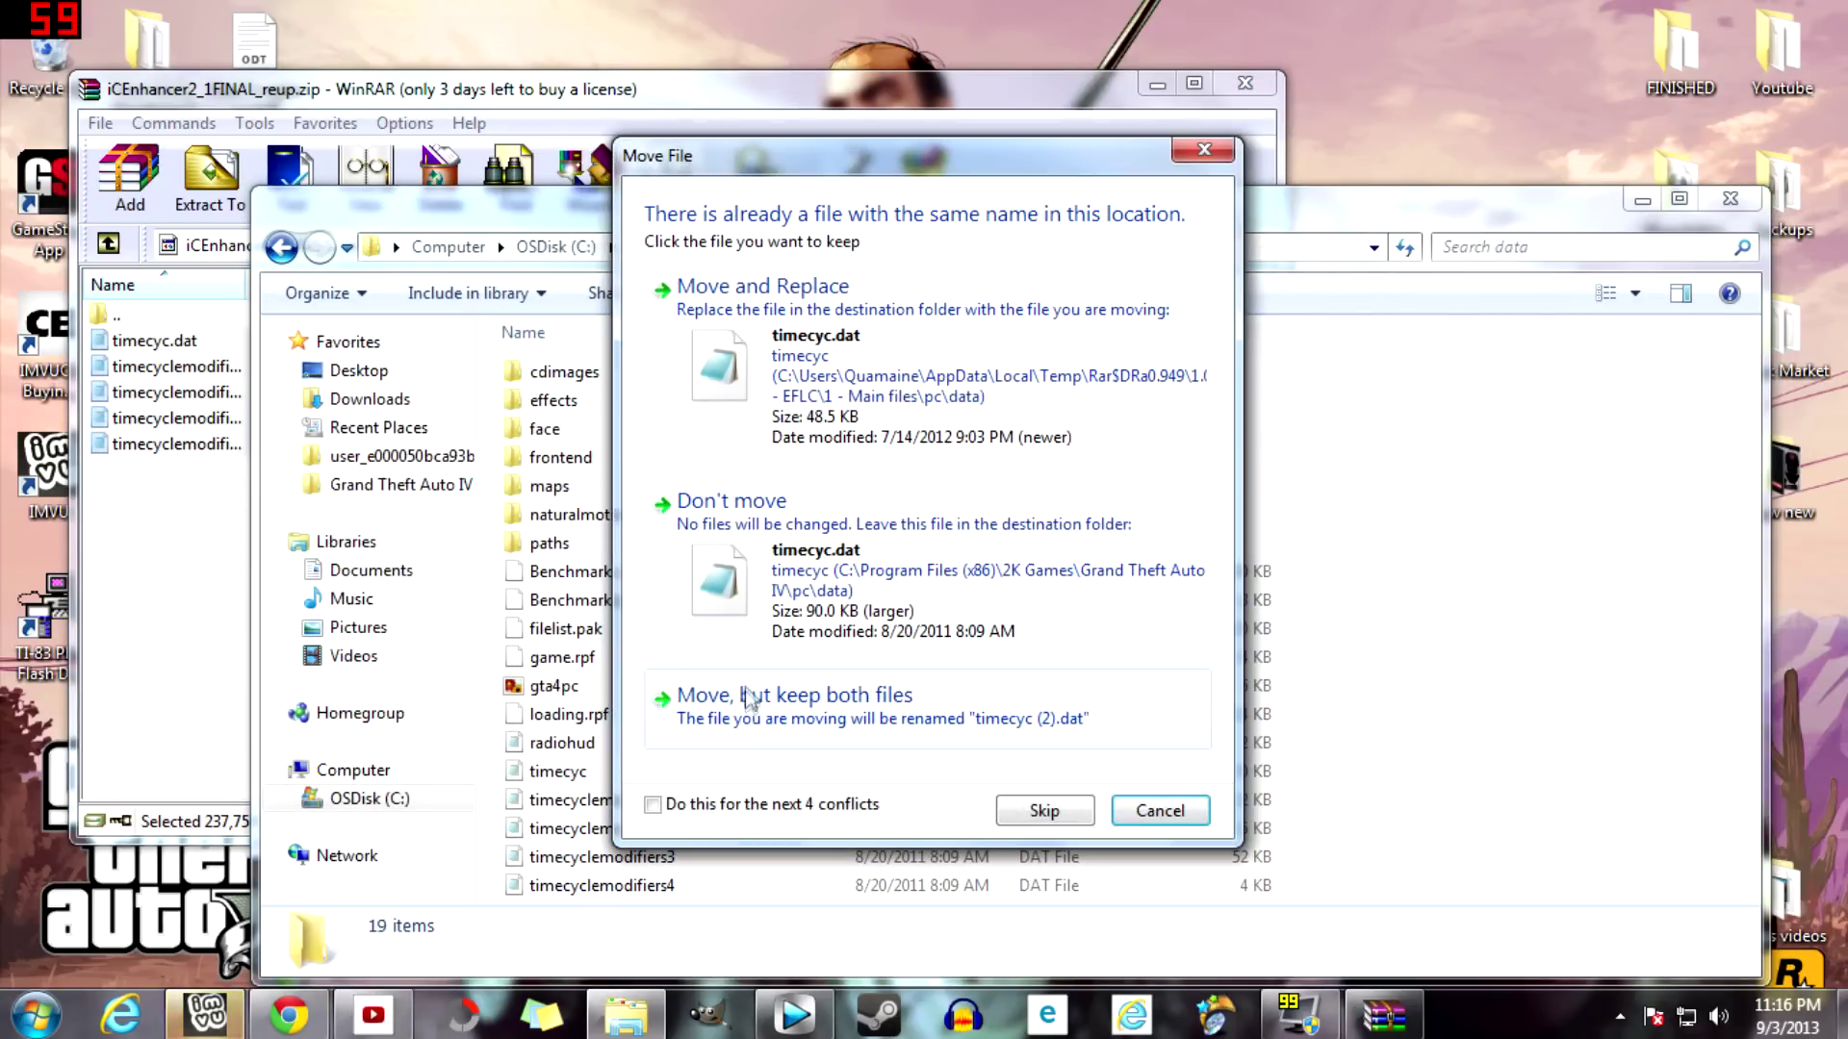
click(652, 805)
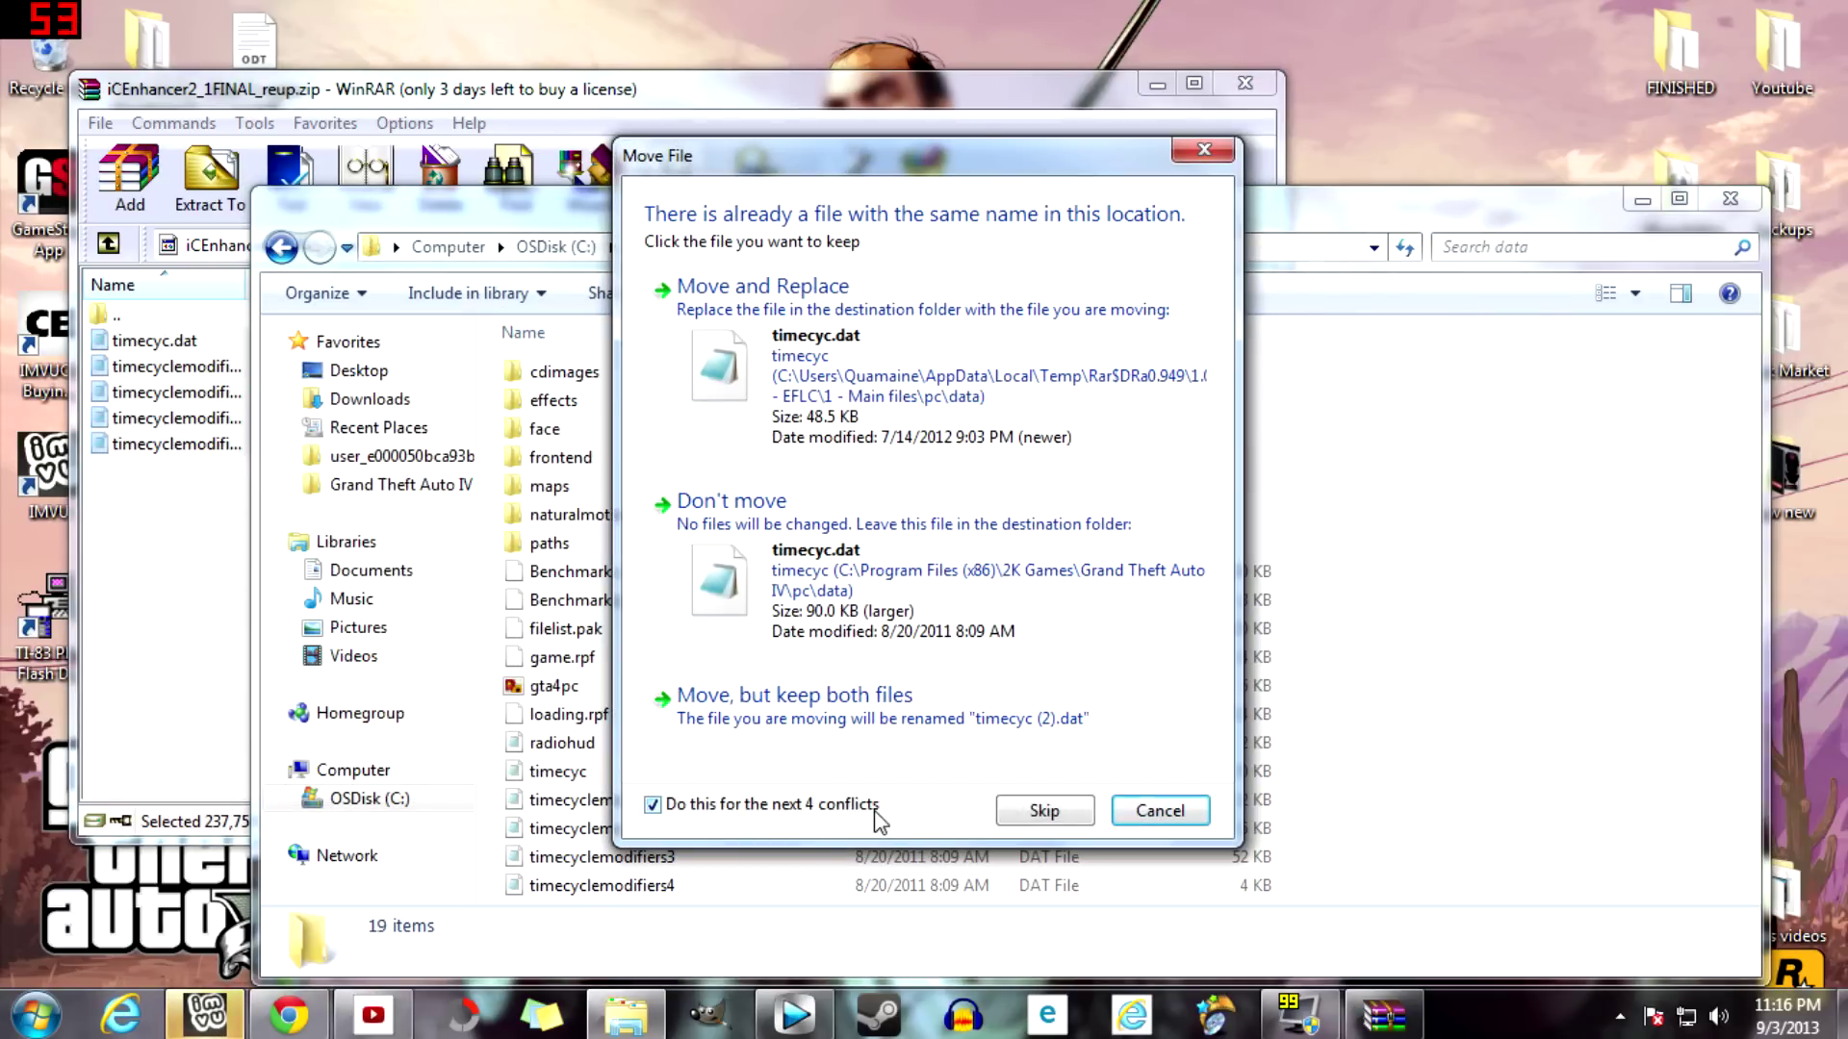
click(739, 354)
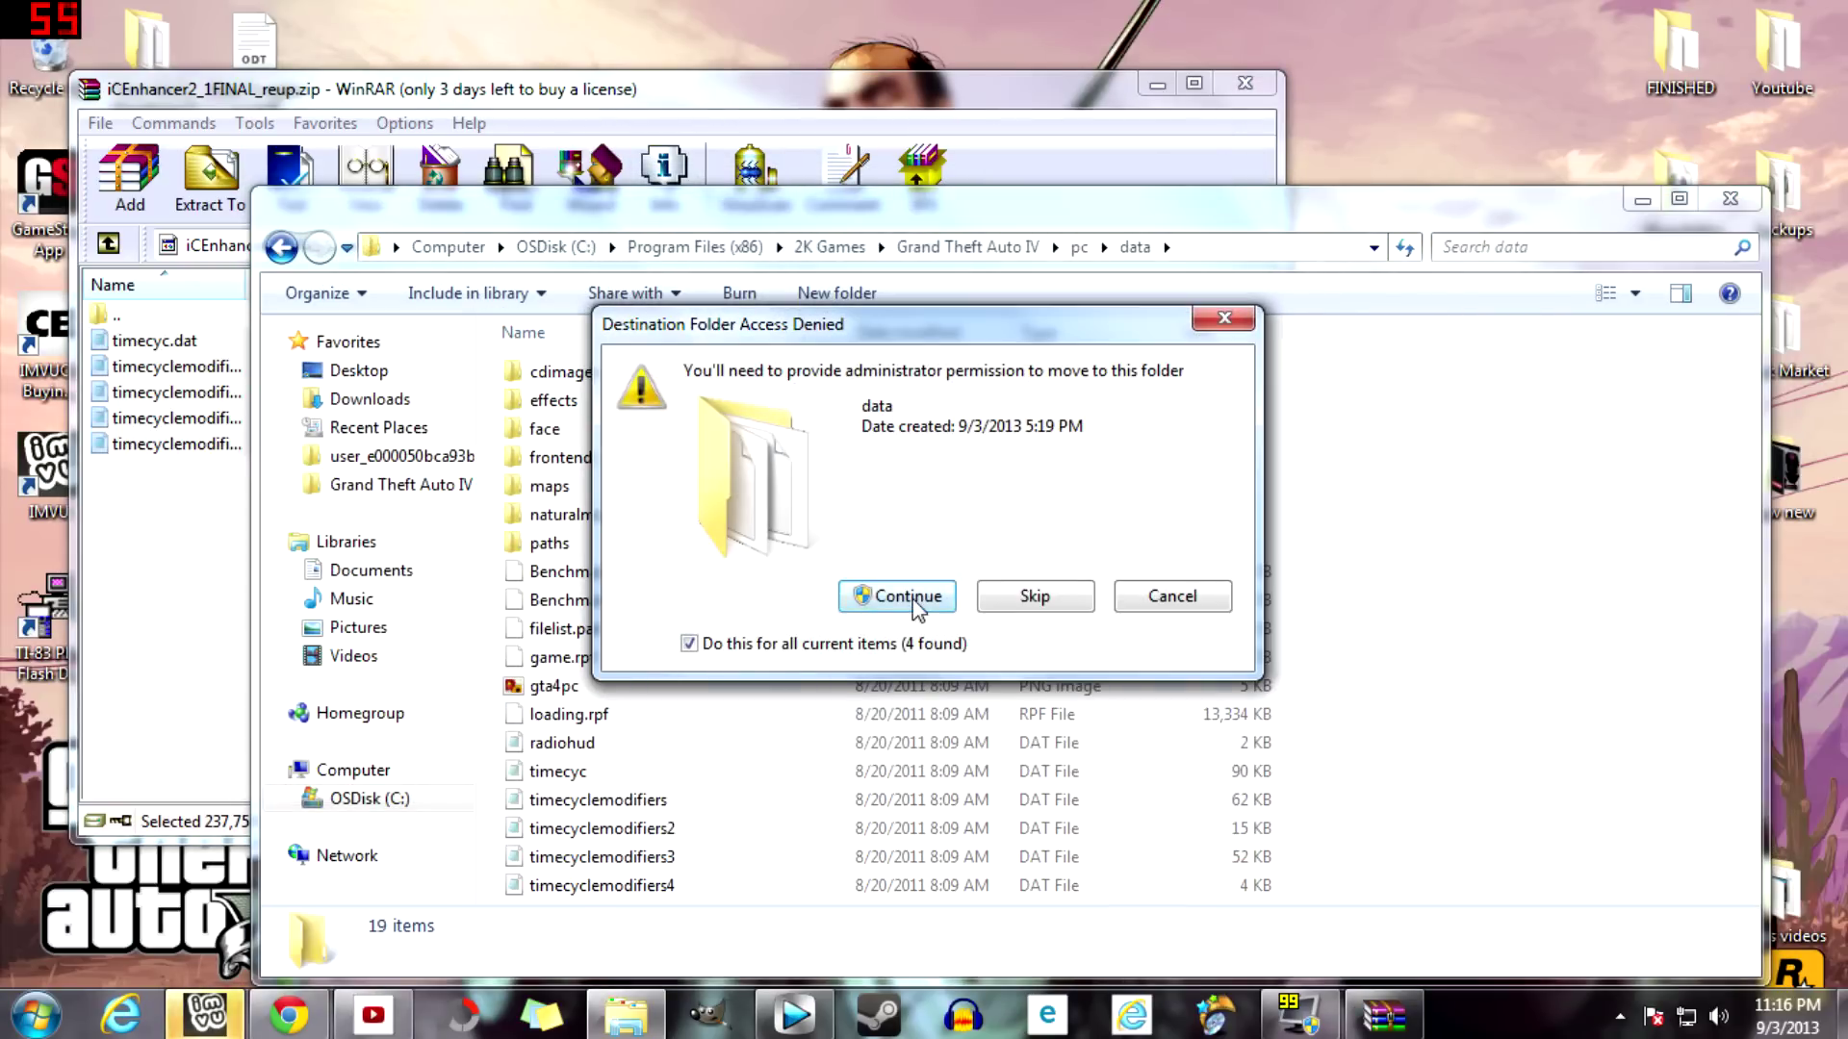
click(909, 600)
click(1490, 745)
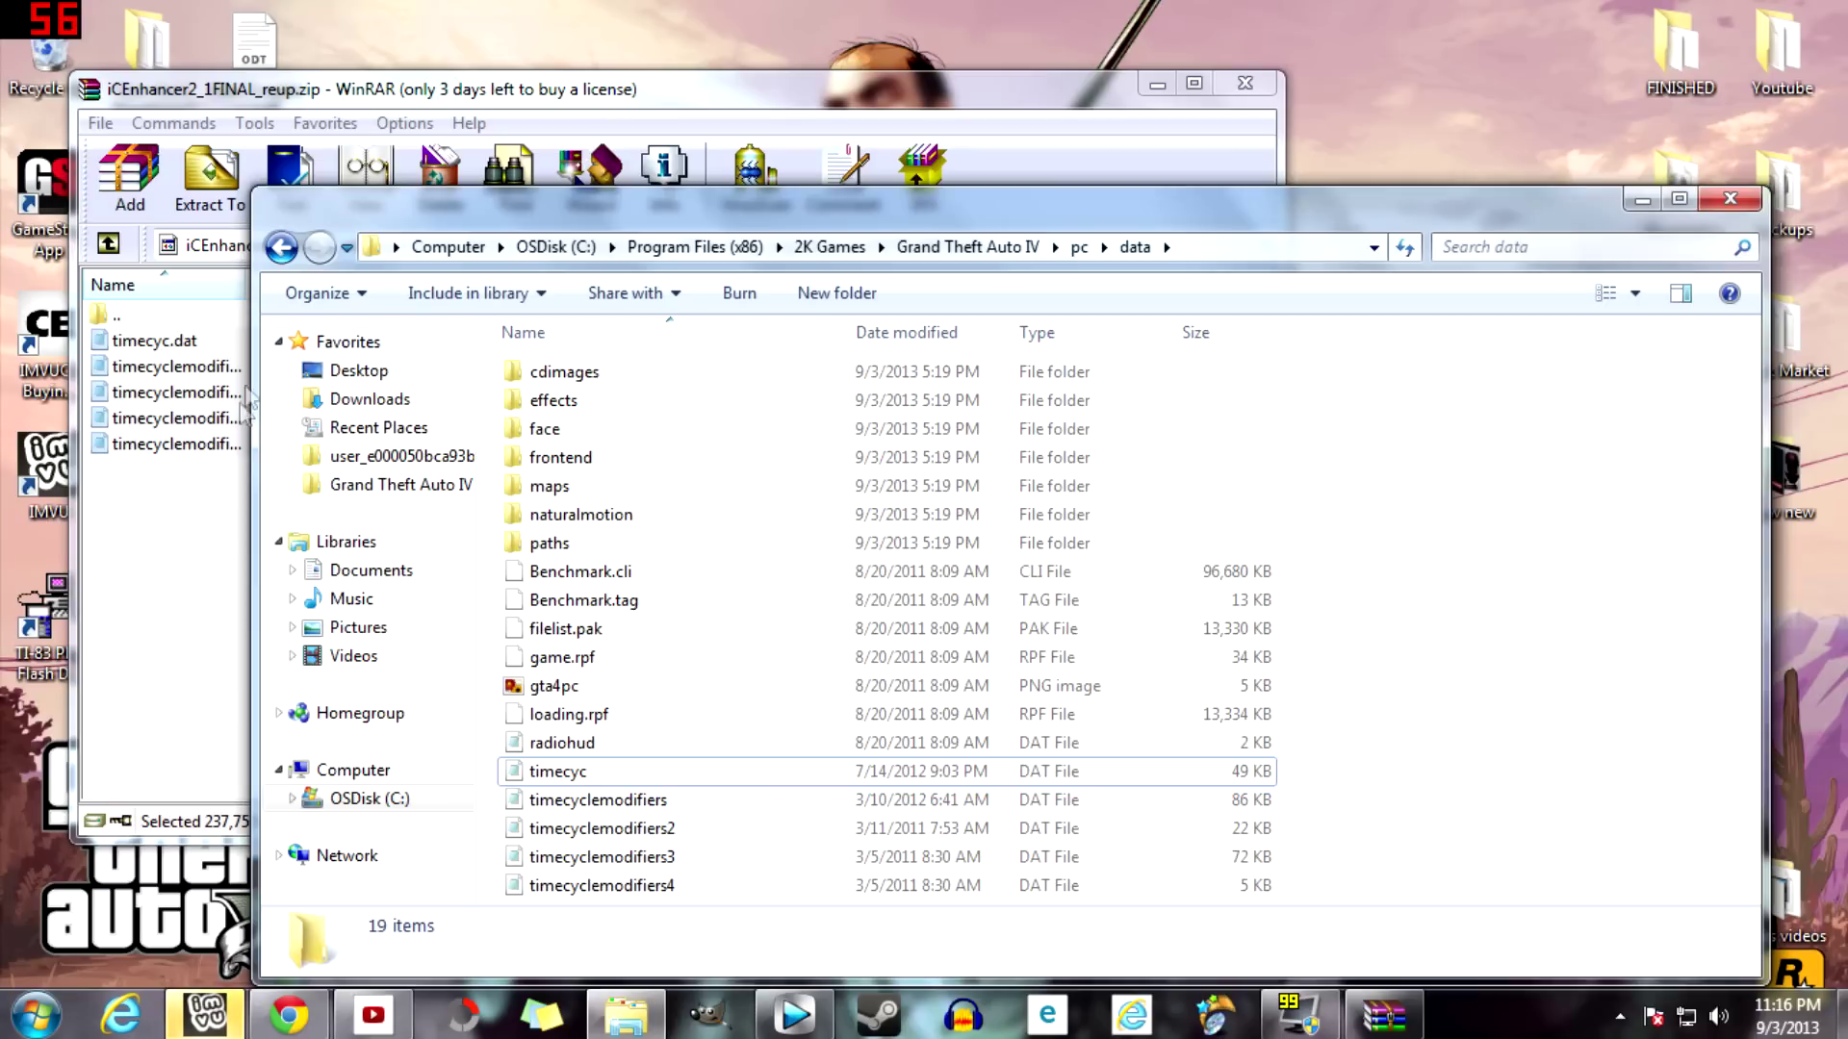
Step: Browse the archive to its pc\textures folder
click(191, 537)
click(159, 321)
double_click(159, 321)
double_click(169, 369)
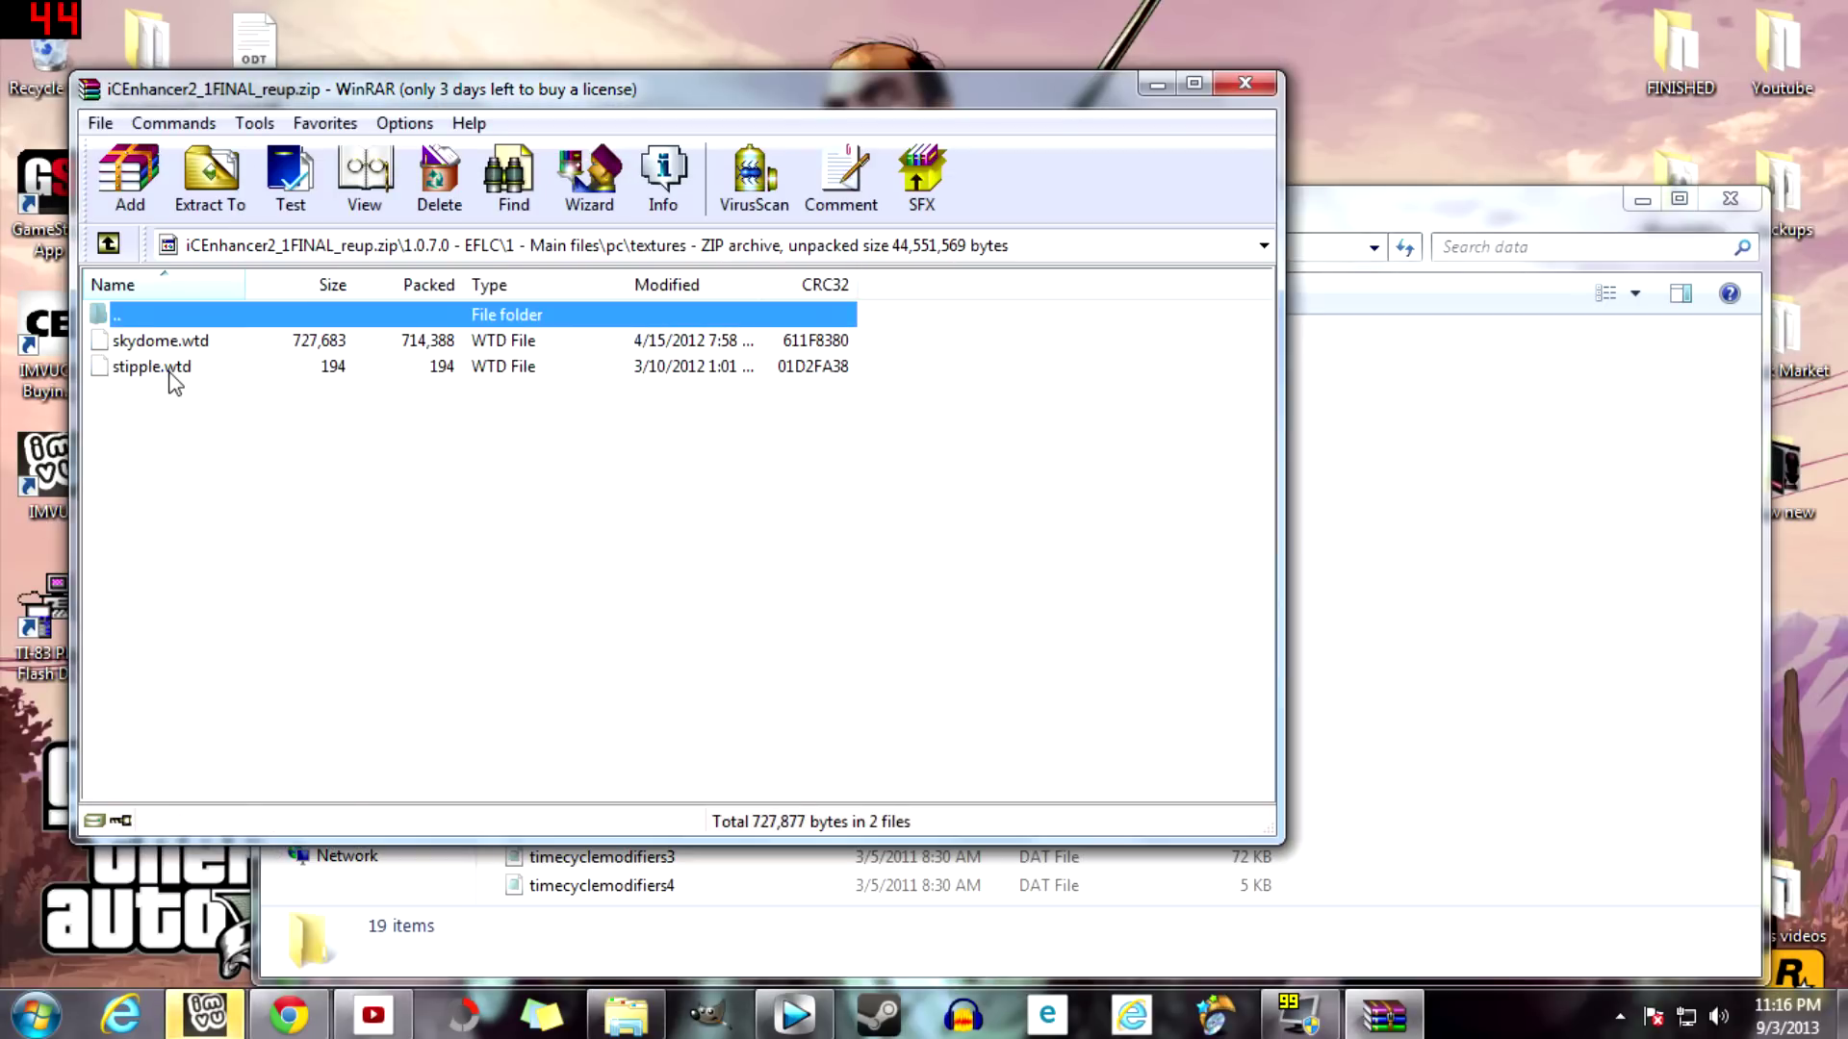
Step: Replace skydome.wtd and stipple.wtd in the game's pc\textures with the archive versions
click(1511, 470)
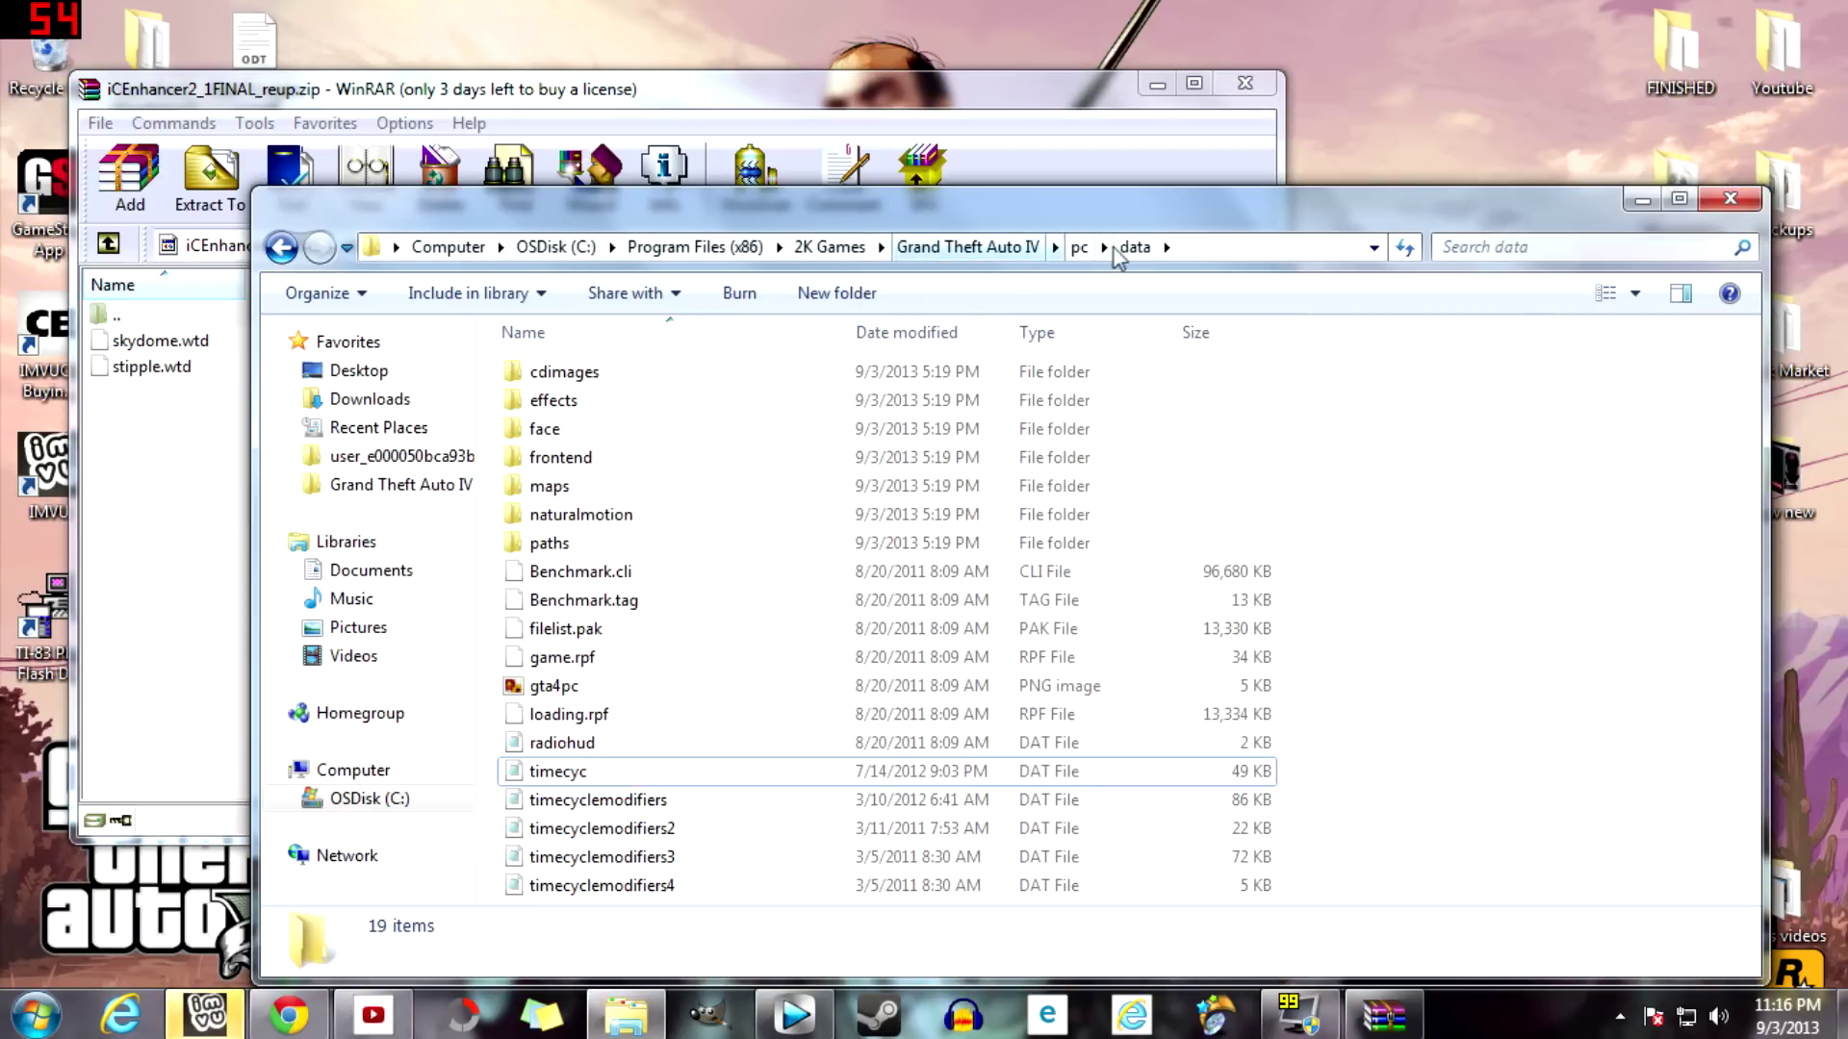
click(1077, 246)
double_click(577, 515)
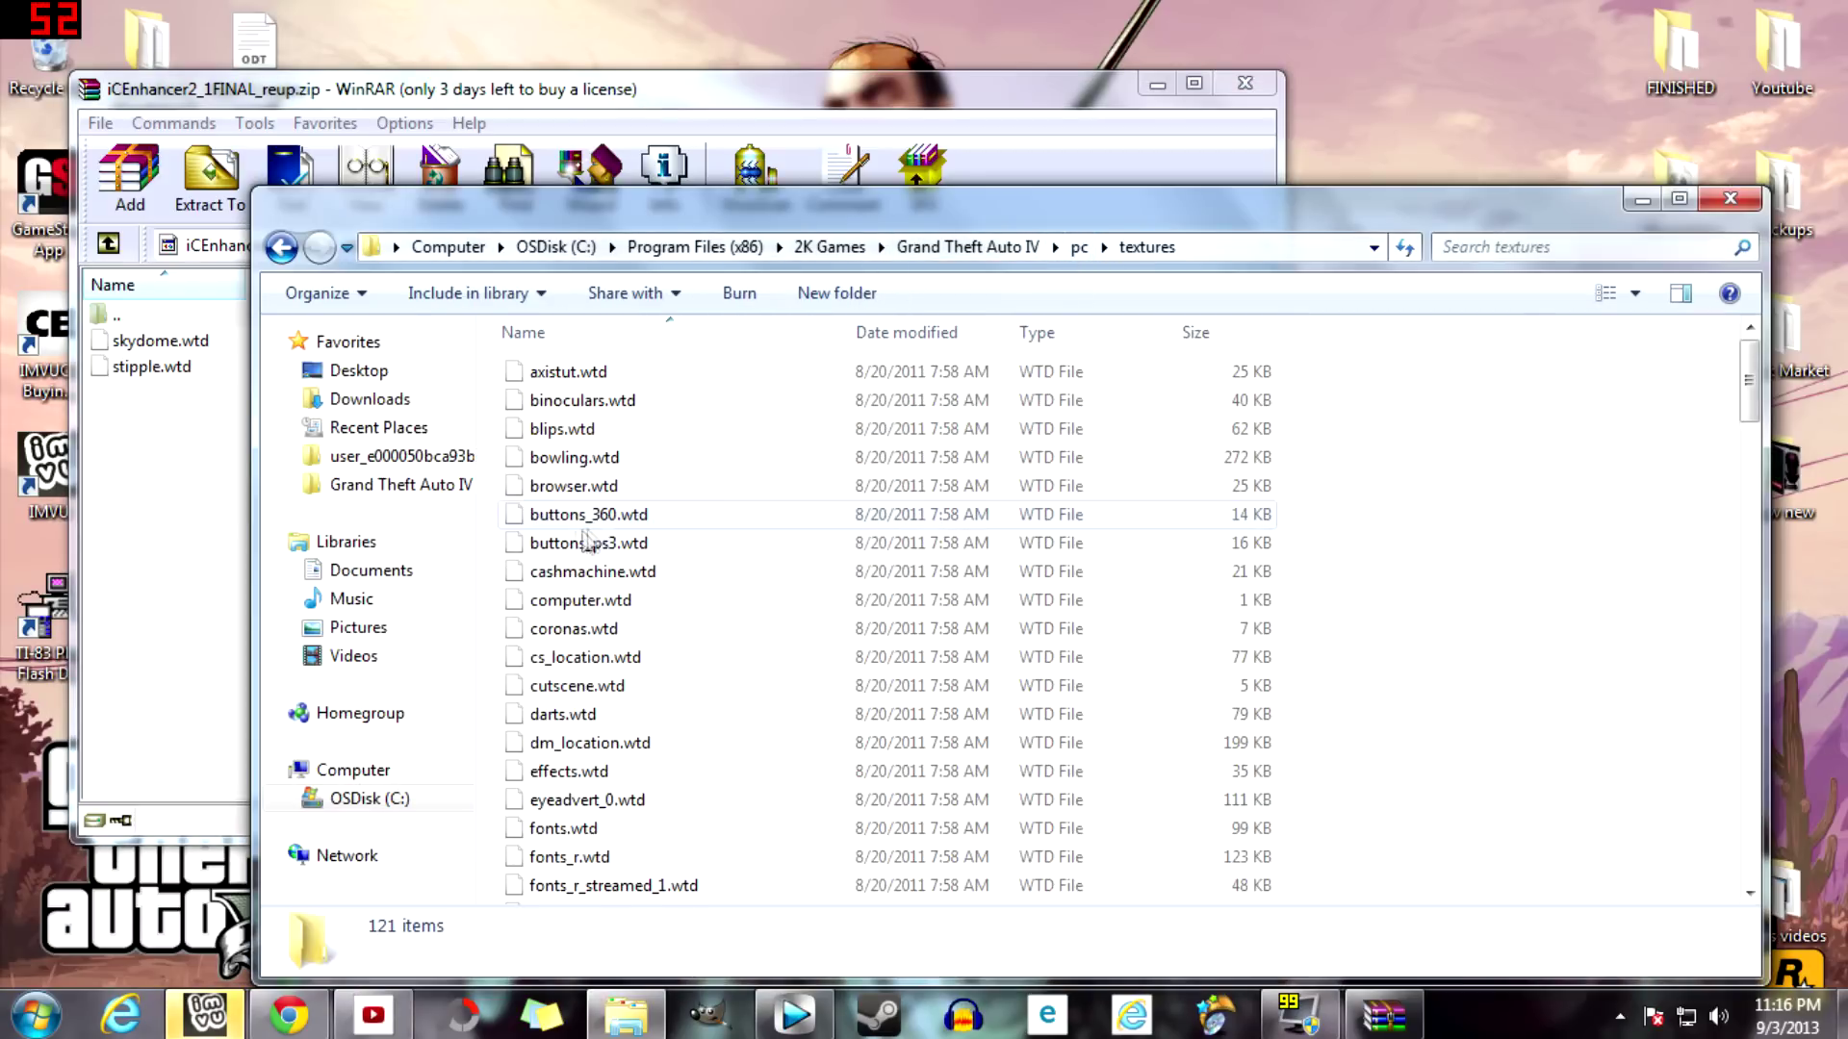
drag(225, 422, 1473, 693)
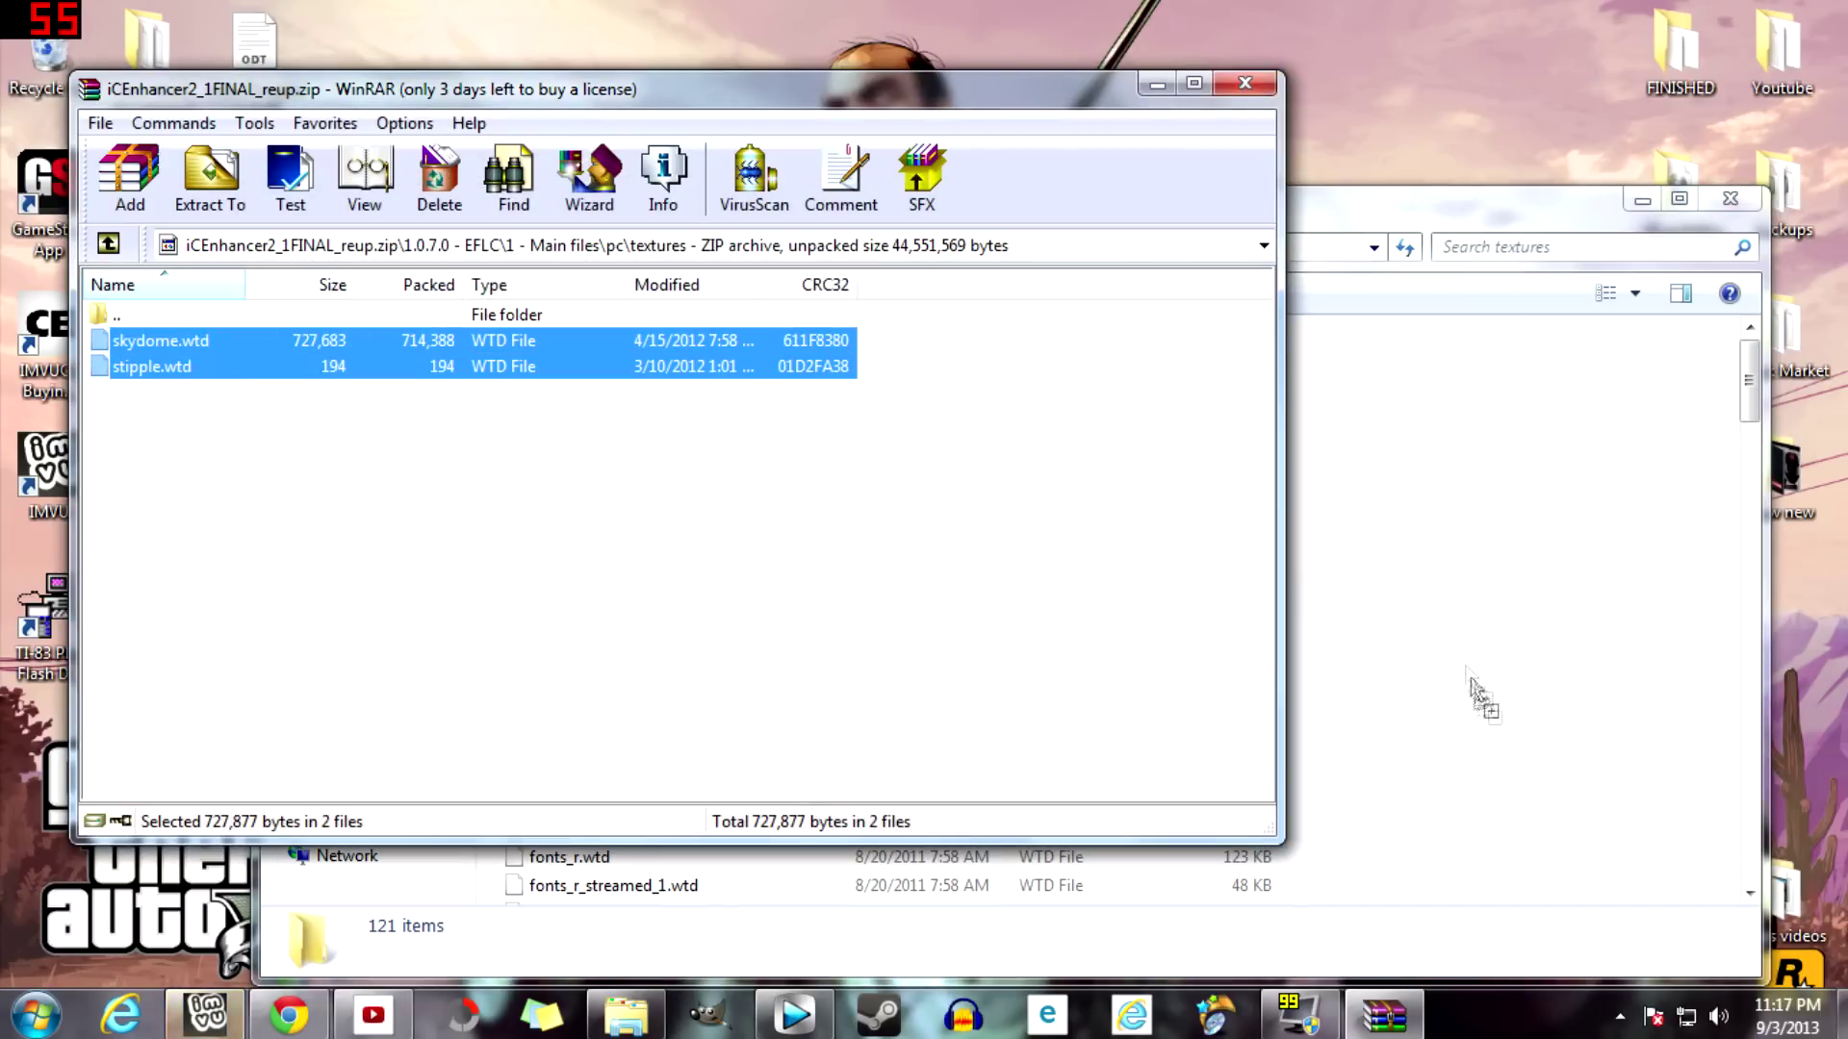
click(654, 805)
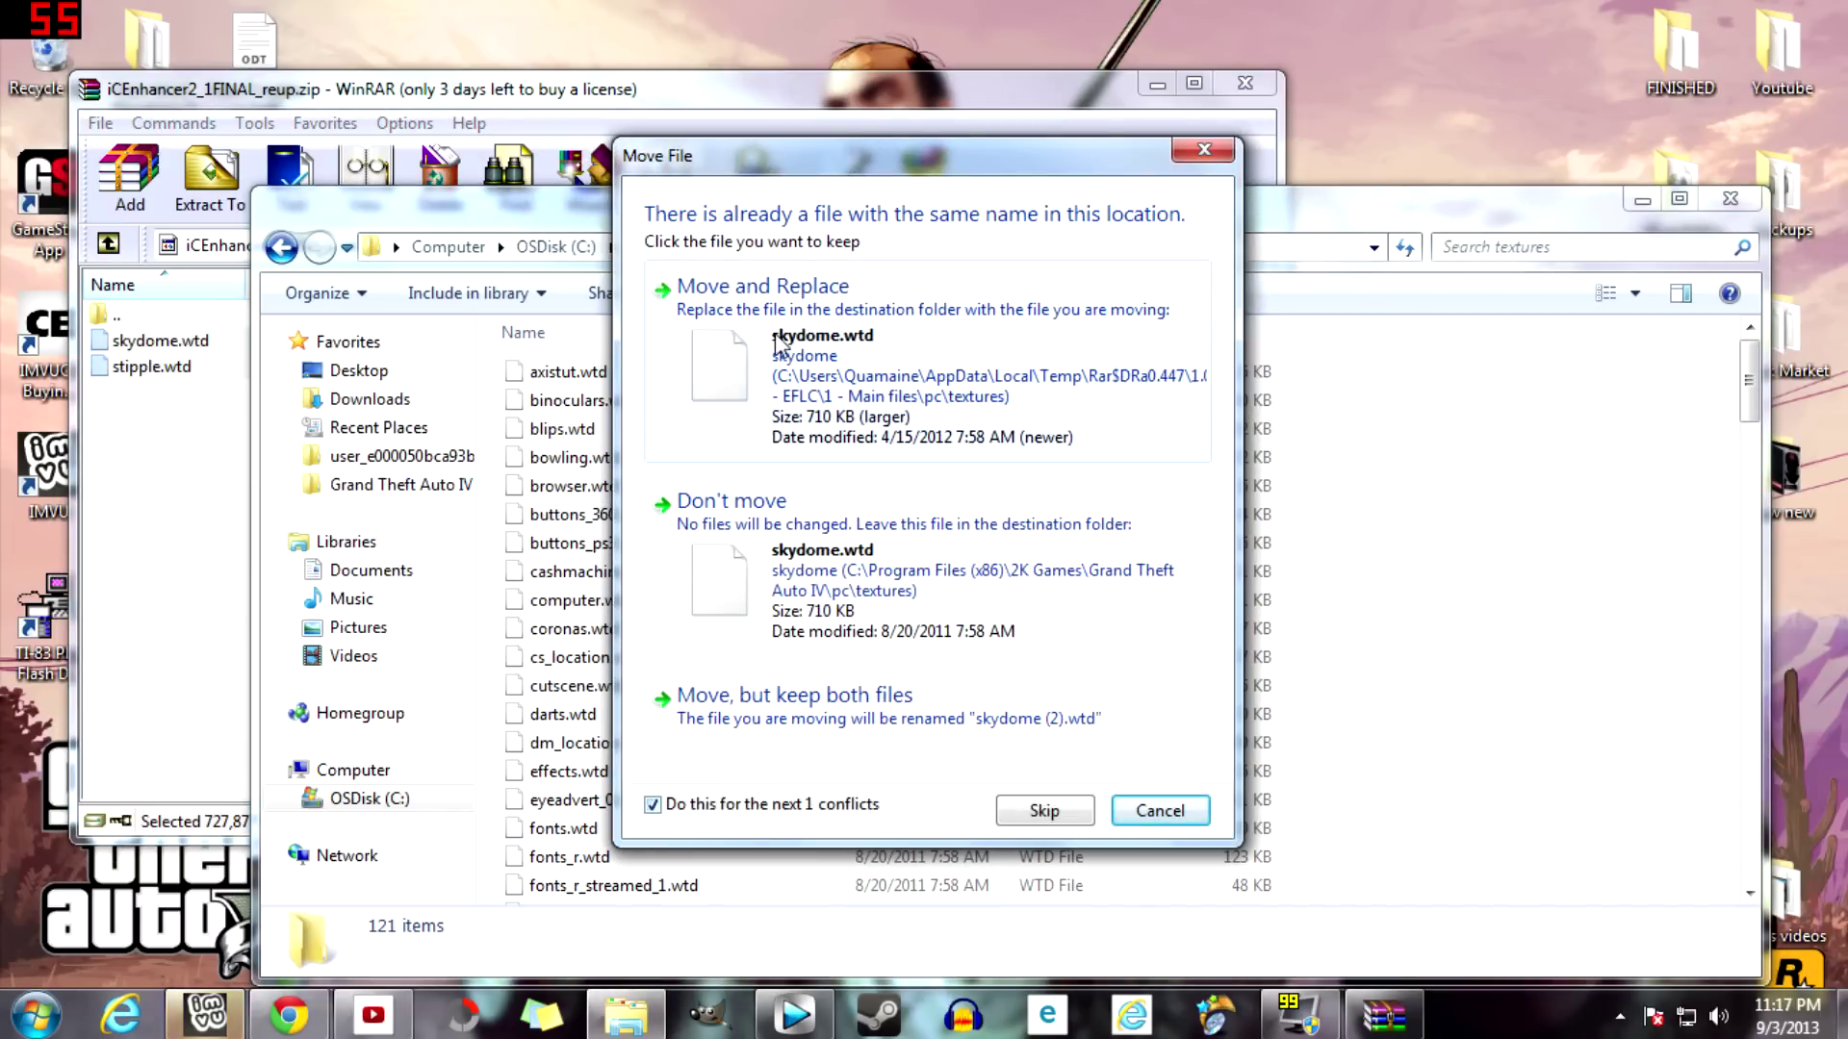
click(781, 345)
click(896, 596)
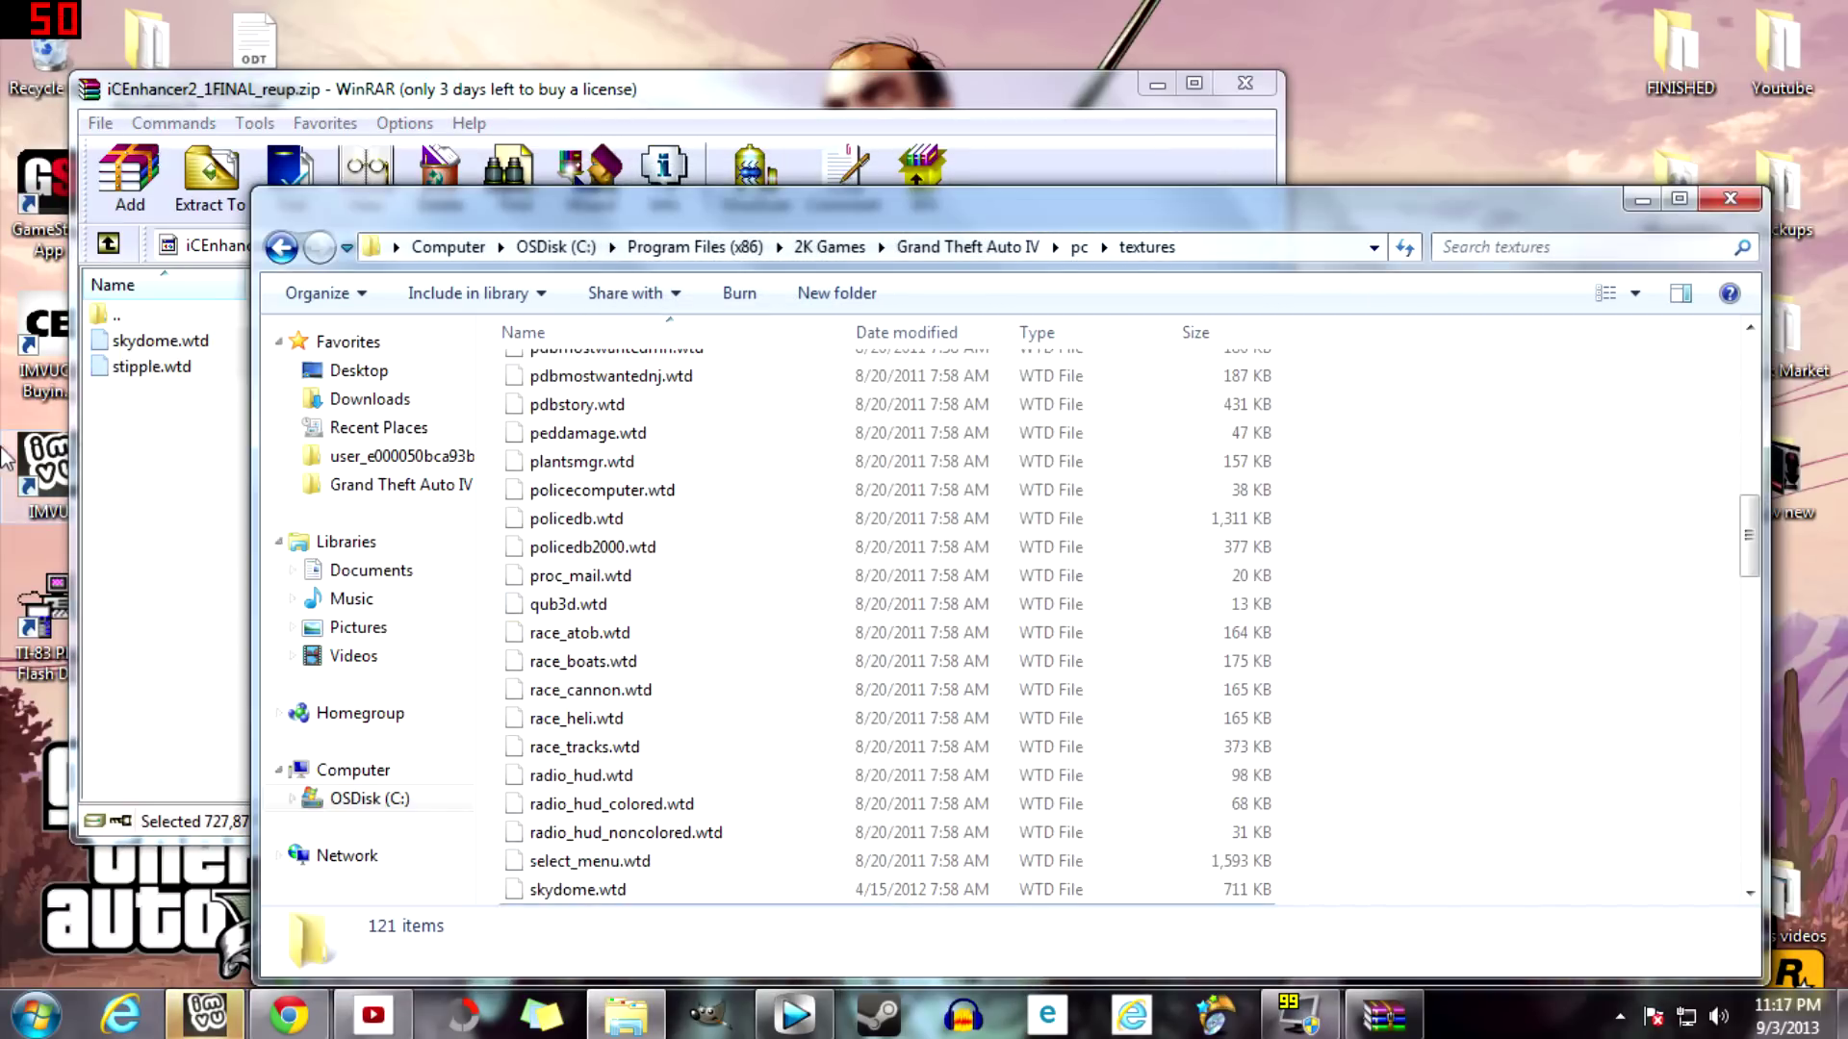
Step: Browse the archive back up to Main files, checking inside the shaderinput folder
click(118, 310)
double_click(118, 313)
double_click(125, 314)
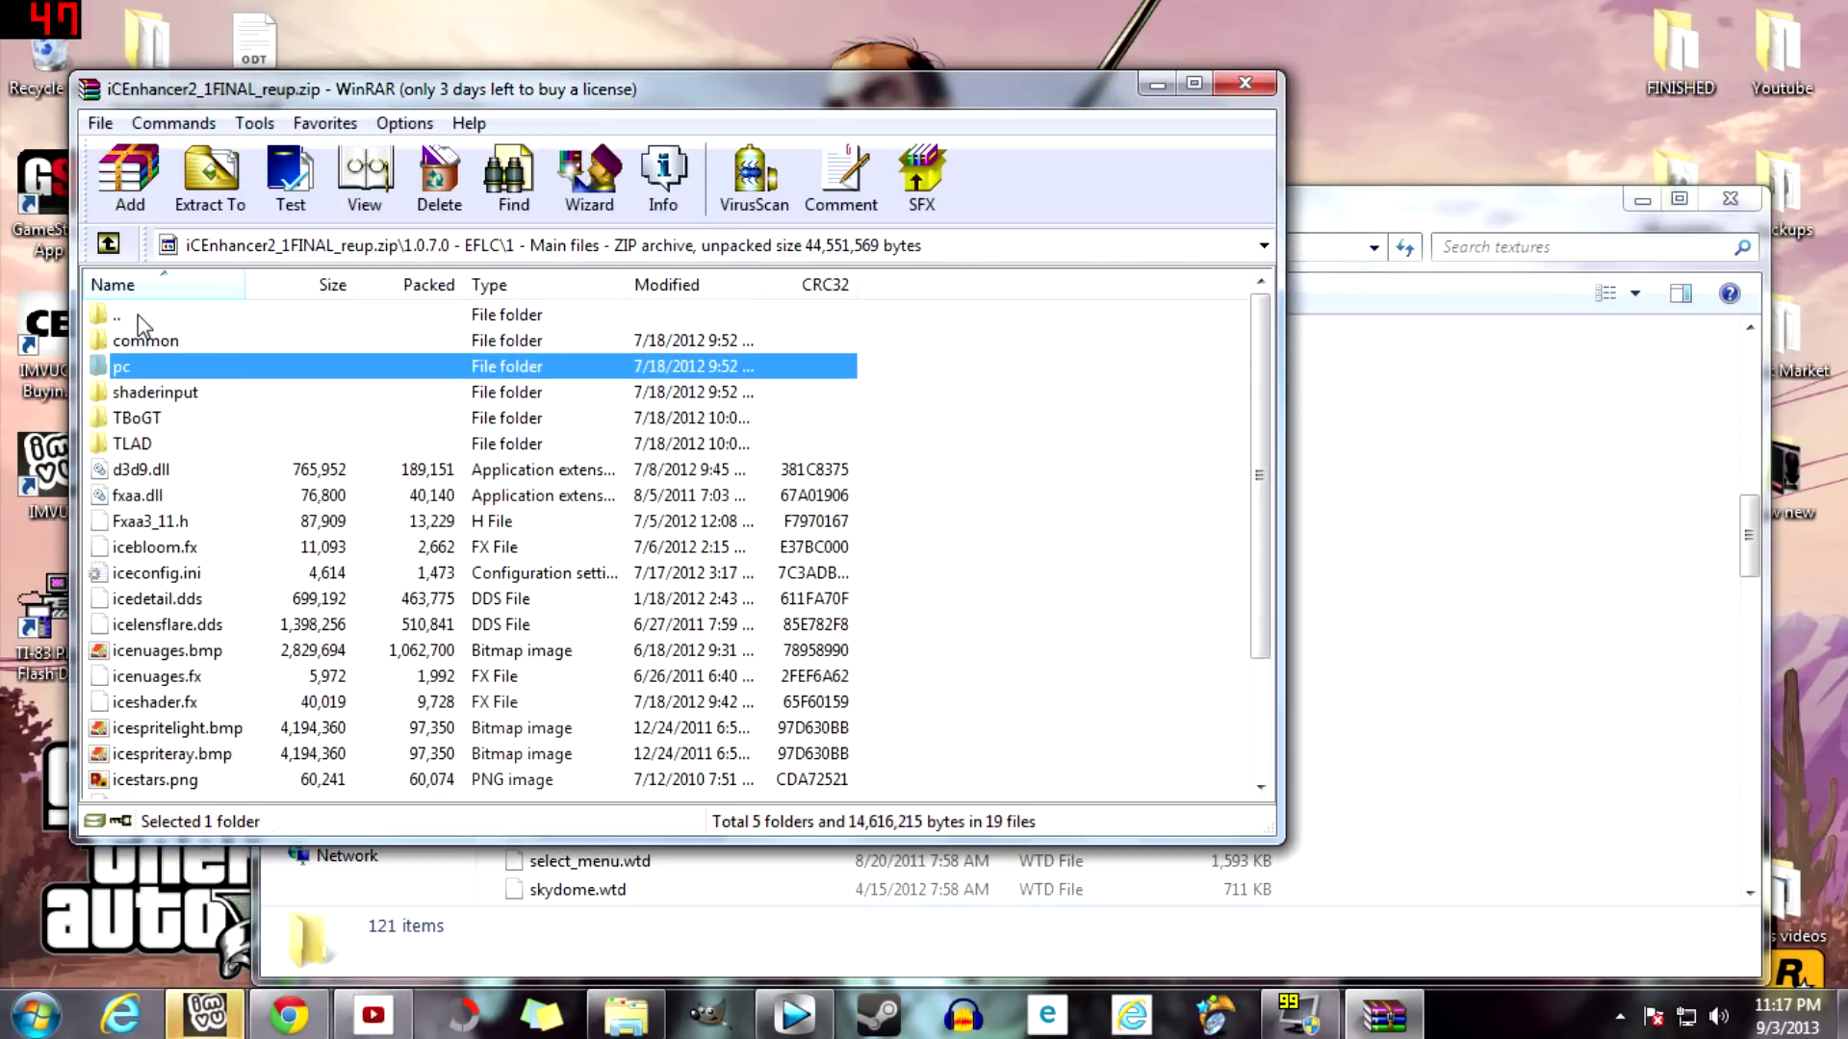
click(164, 399)
double_click(162, 394)
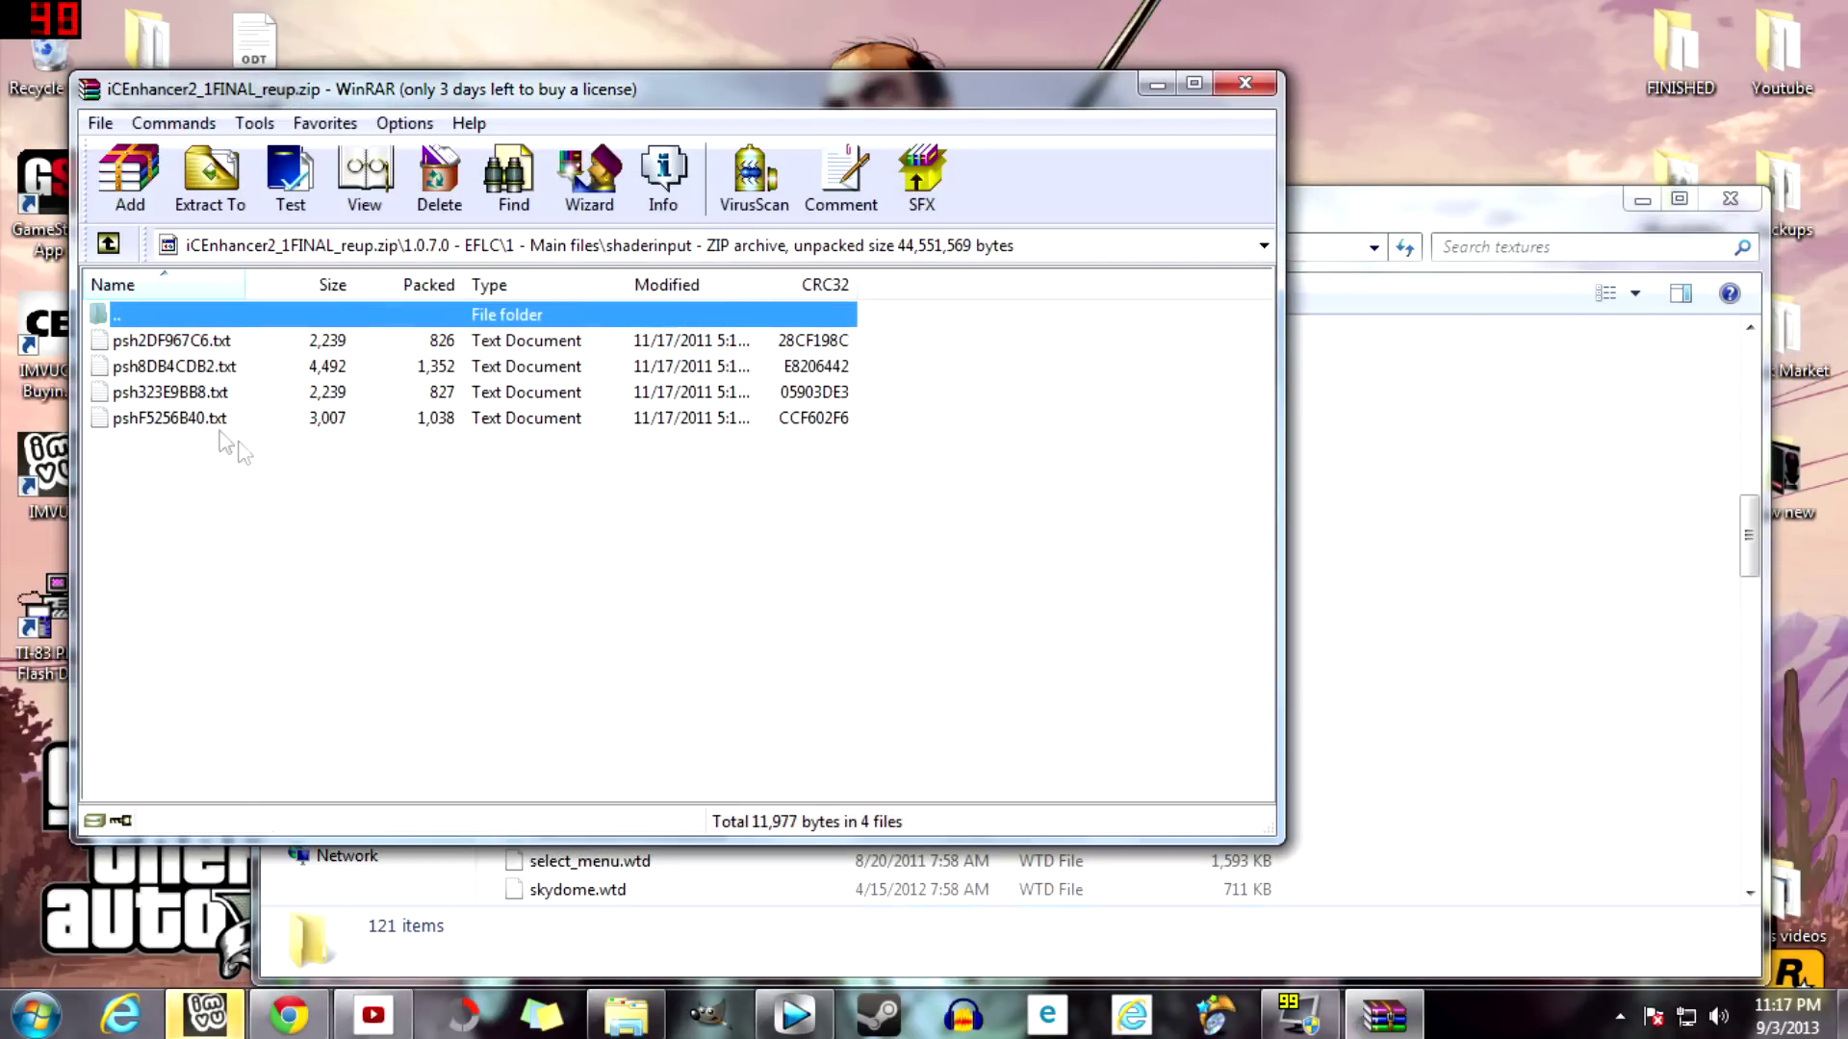
double_click(145, 318)
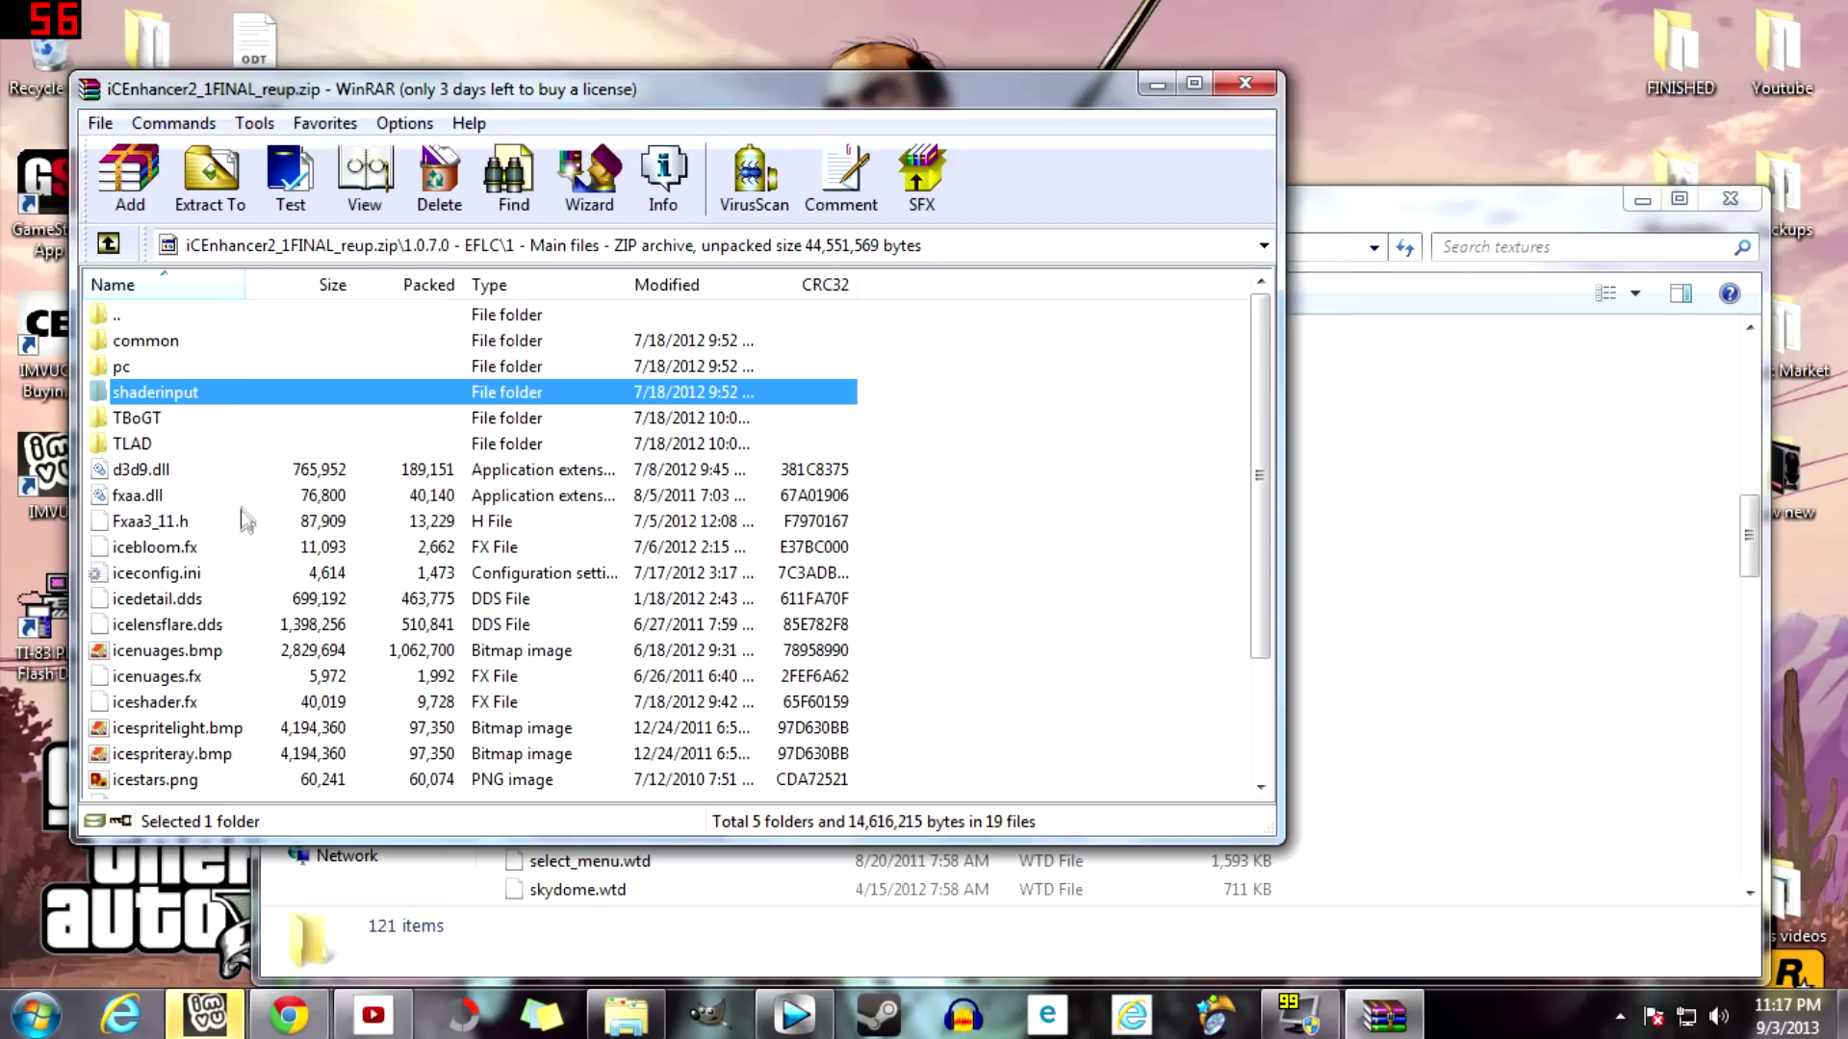
Step: Close WinRAR, leaving Explorer on the game's pc\textures folder
click(962, 516)
mouse_move(1260, 477)
mouse_down()
mouse_move(1242, 593)
mouse_move(1251, 477)
mouse_up()
click(1250, 81)
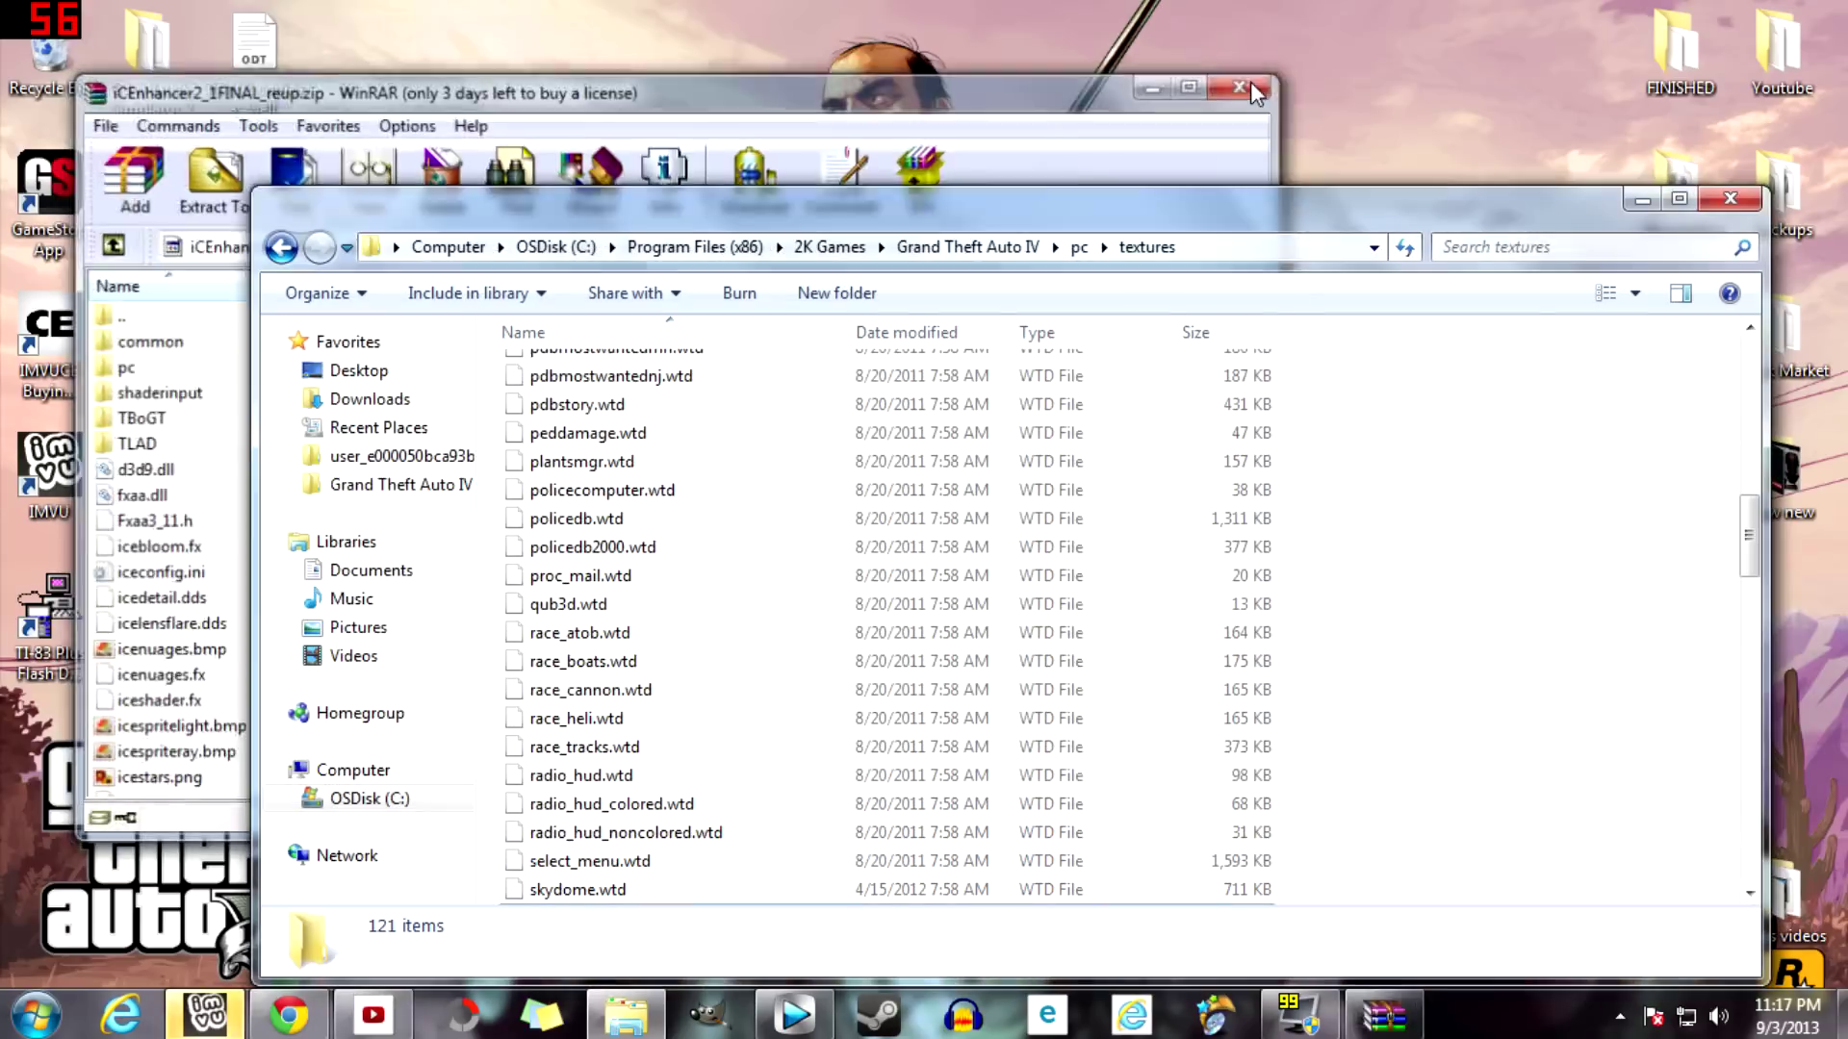
drag(1471, 512, 1575, 585)
drag(1751, 541, 1701, 883)
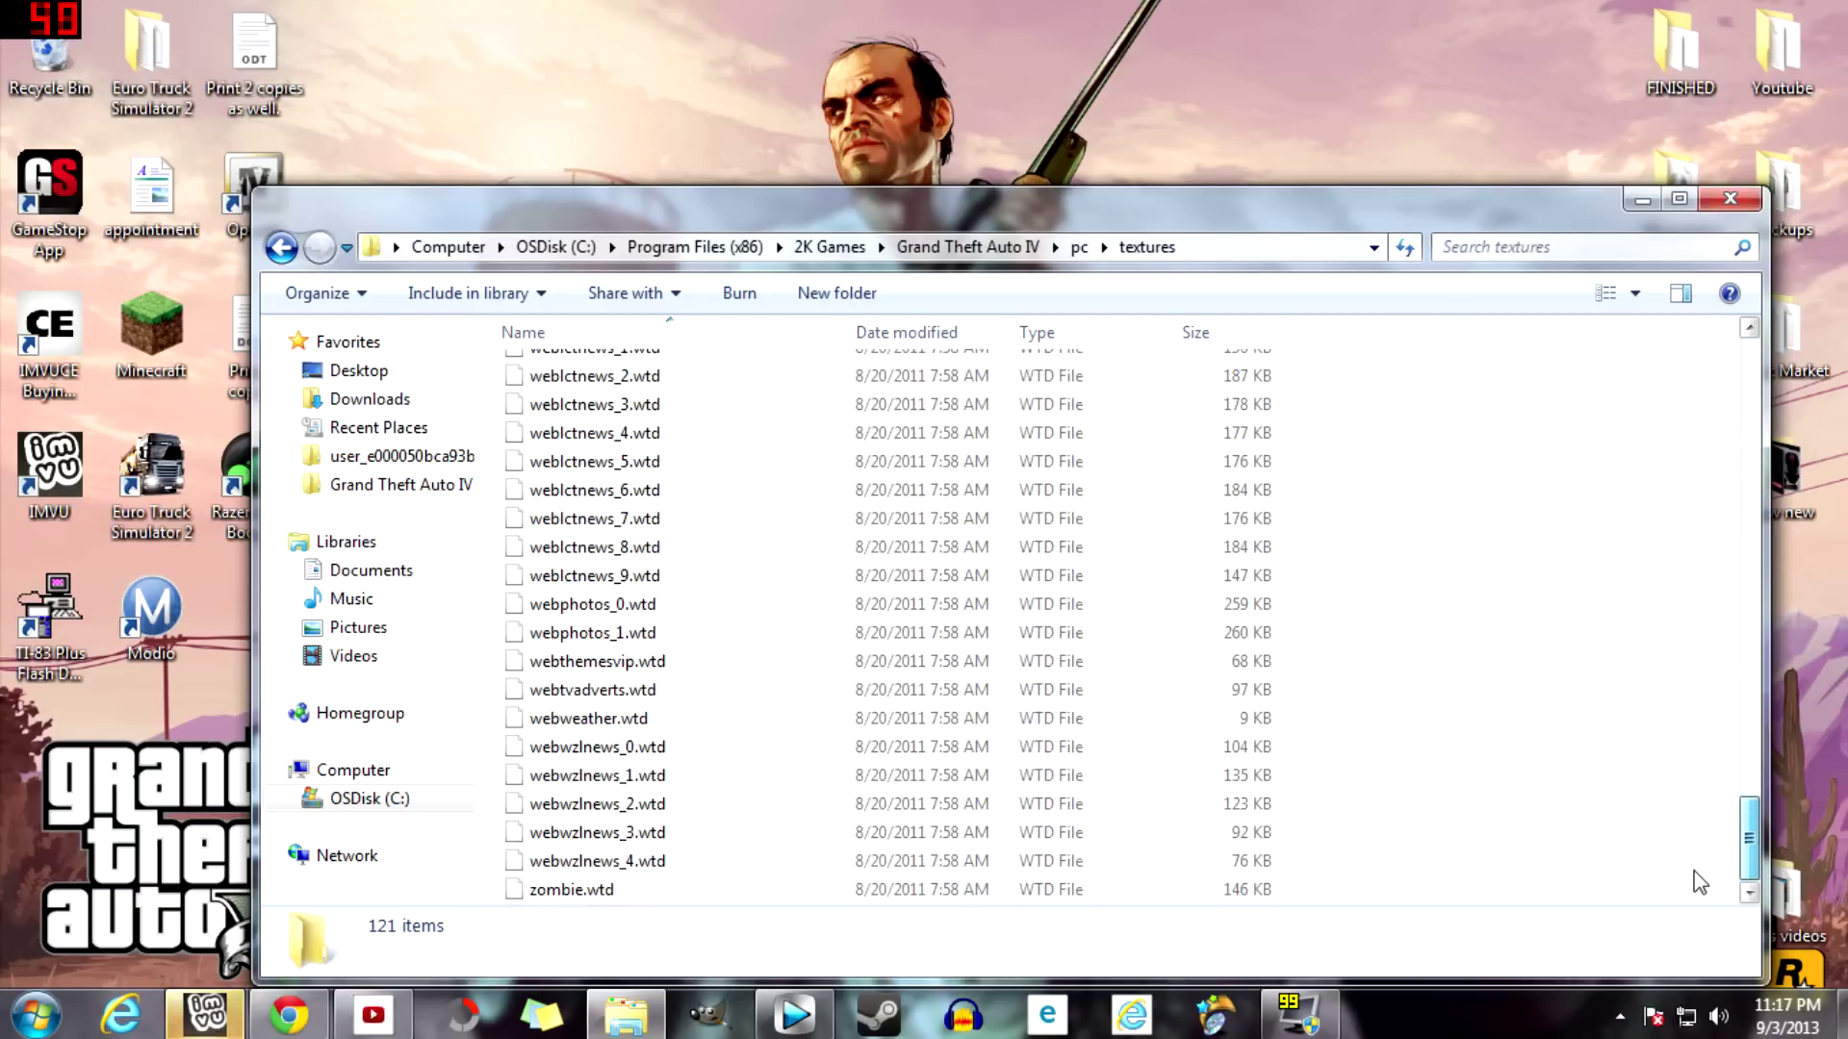